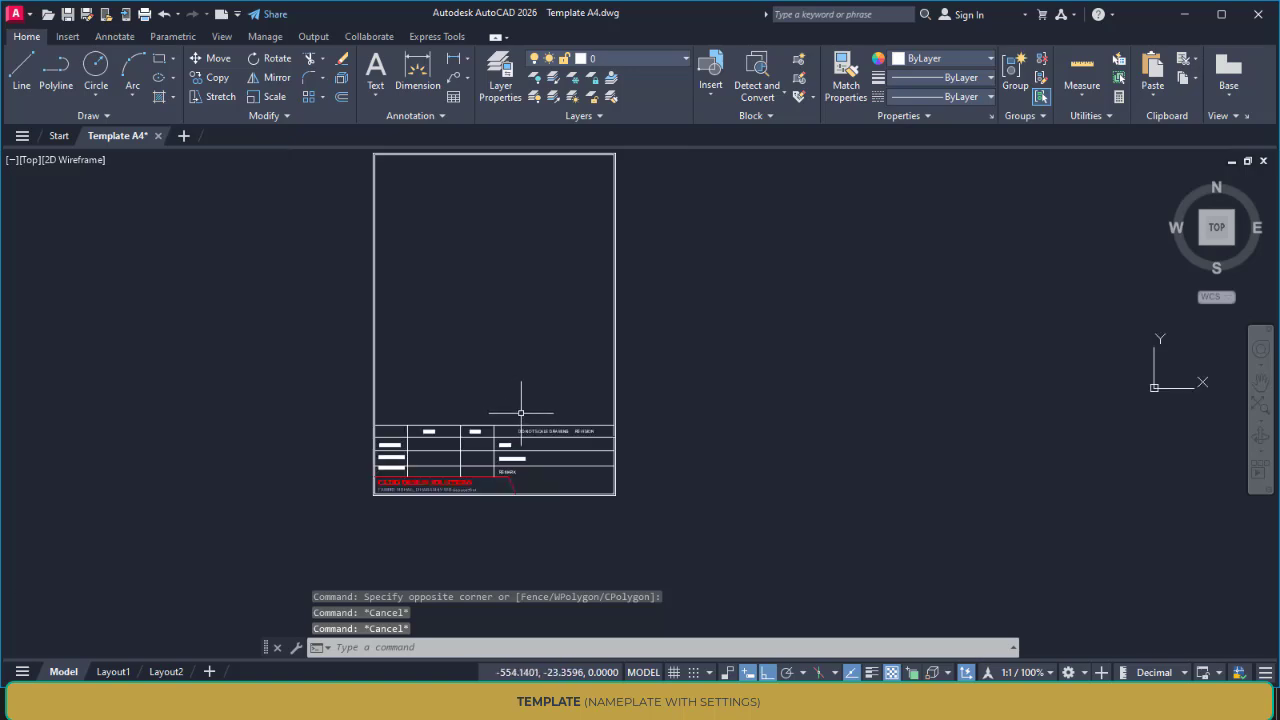
Examine the A4 template's border and its title block with the name, date, title, drawing number and remark fields
middle_drag(523, 414, 623, 346)
scroll(557, 417, up, 4)
scroll(625, 466, down, 5)
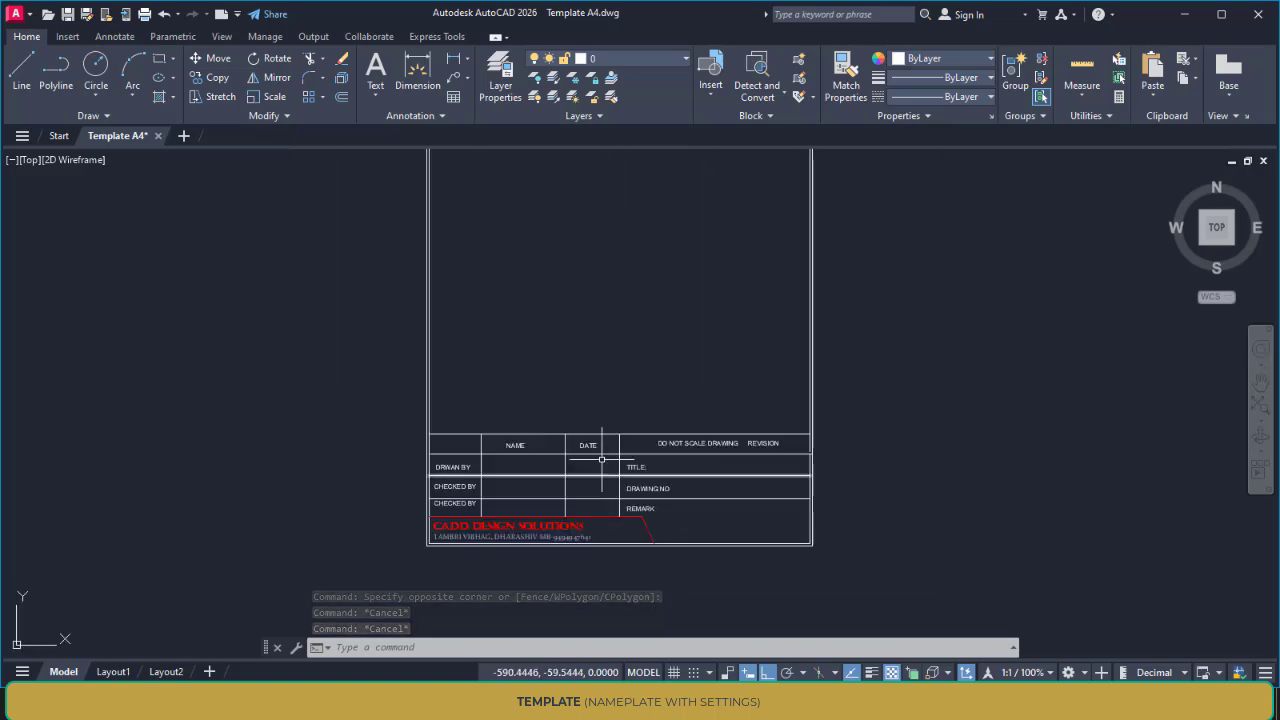
scroll(539, 414, up, 4)
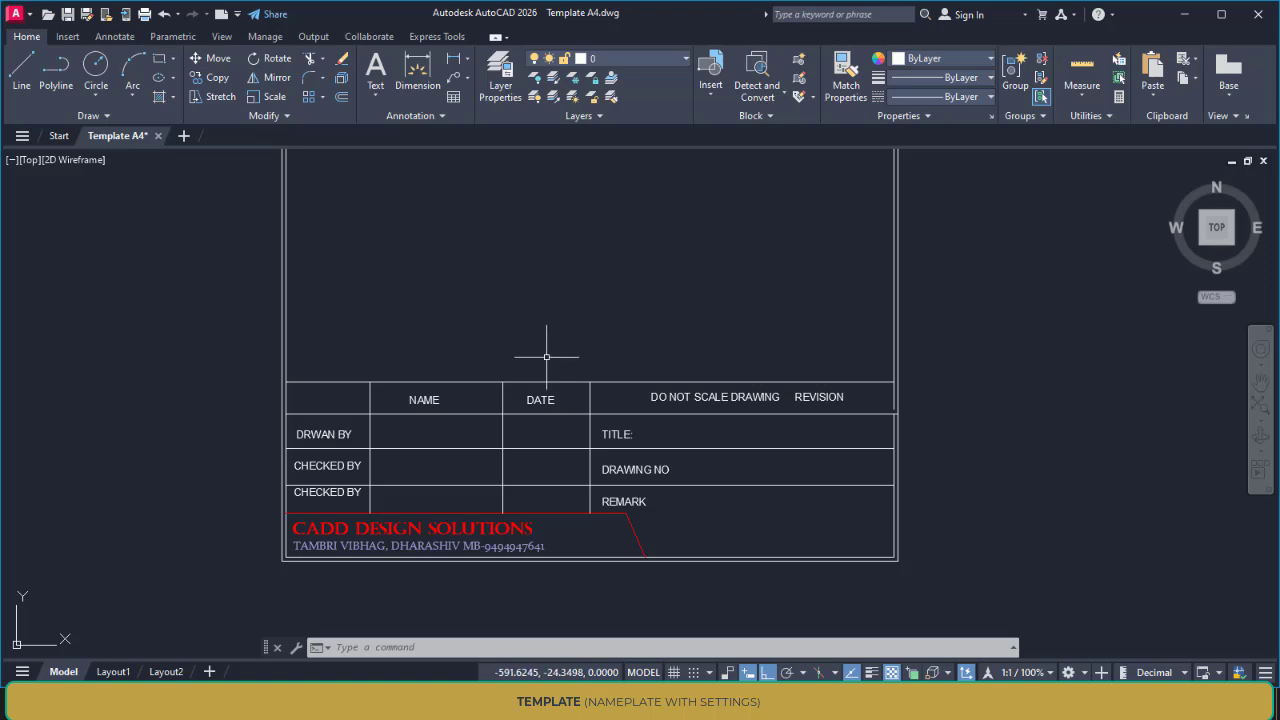
scroll(546, 356, down, 2)
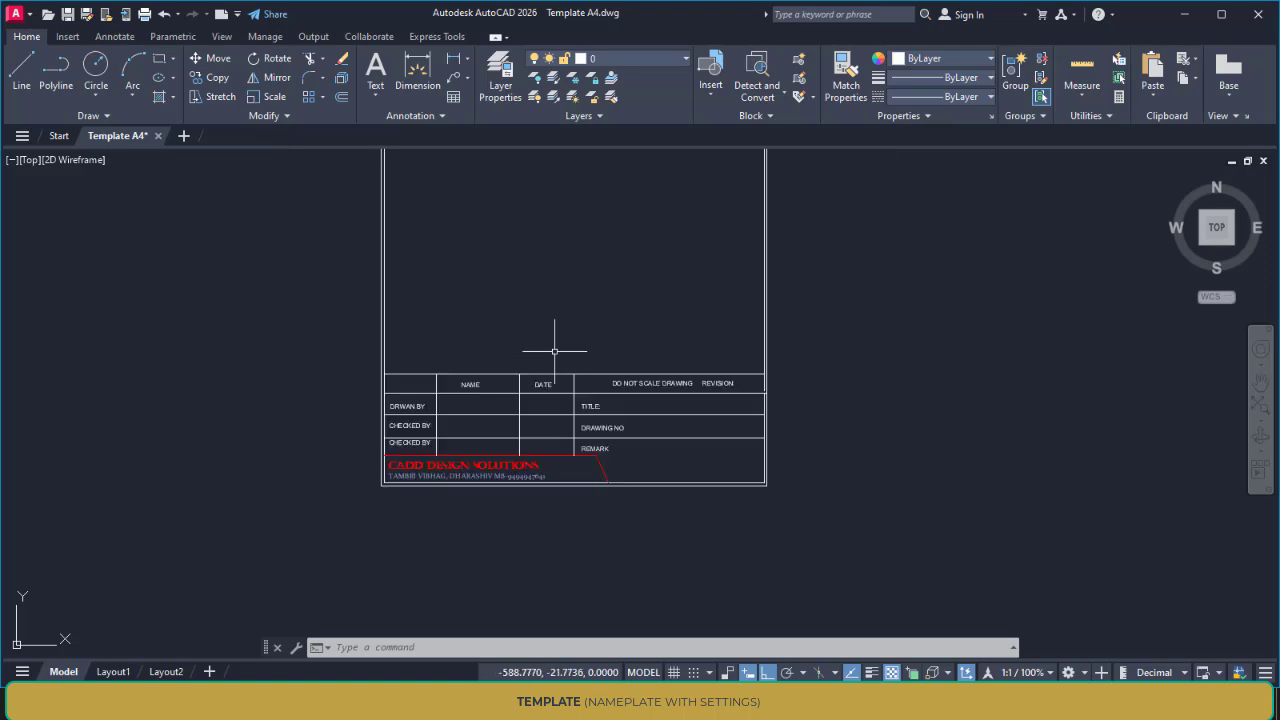
scroll(594, 312, down, 2)
middle_drag(589, 306, 530, 407)
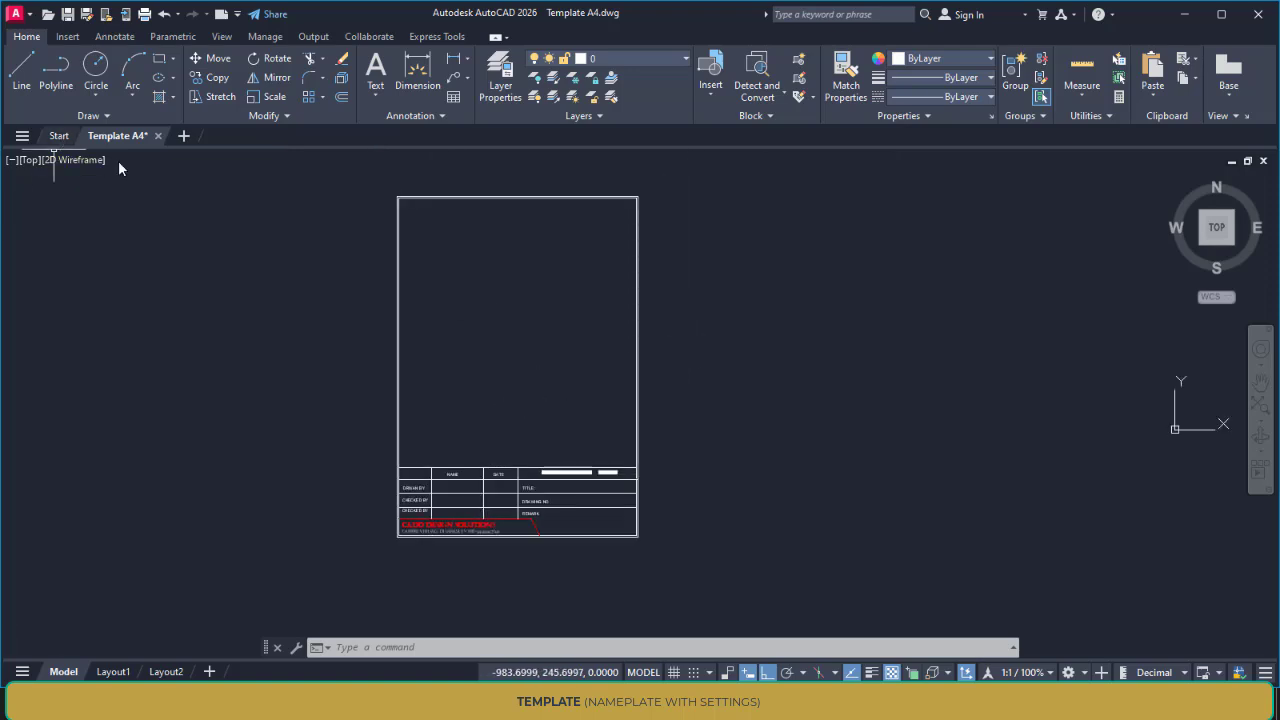
Draw a circle in the empty drawing area of the A4 frame, above the title block
text(c)
key(Return)
click(509, 356)
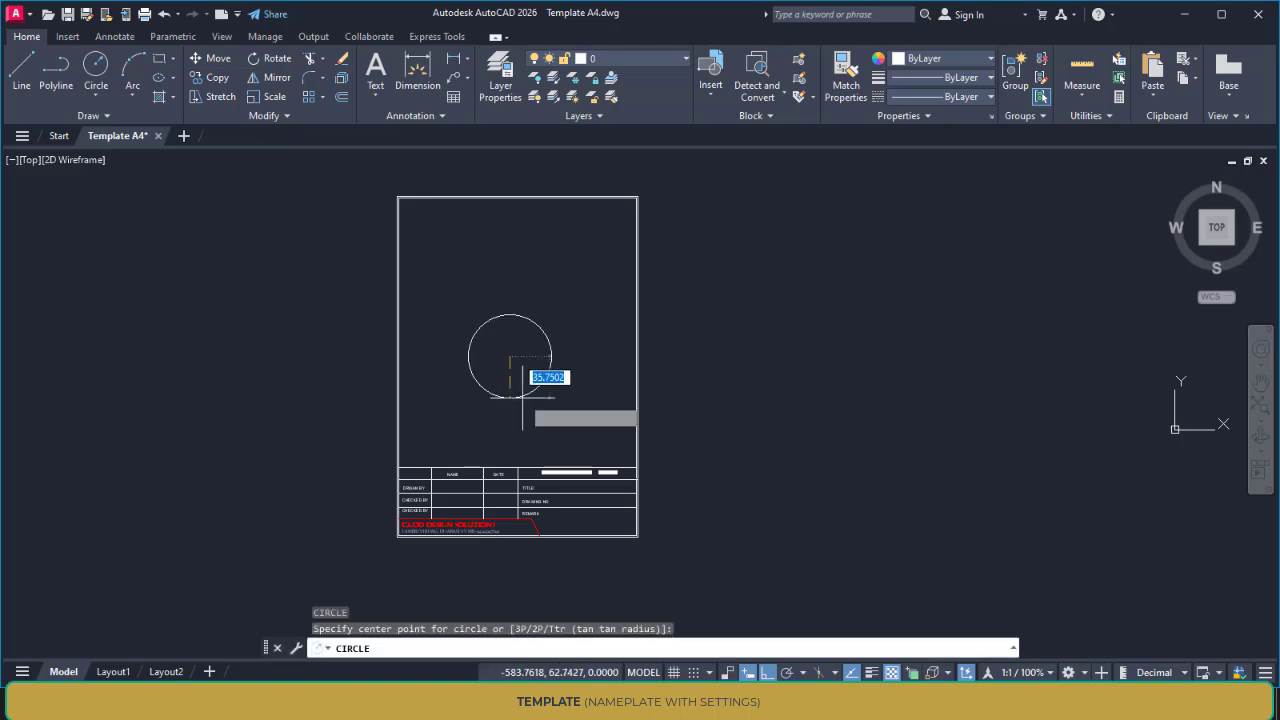
click(523, 408)
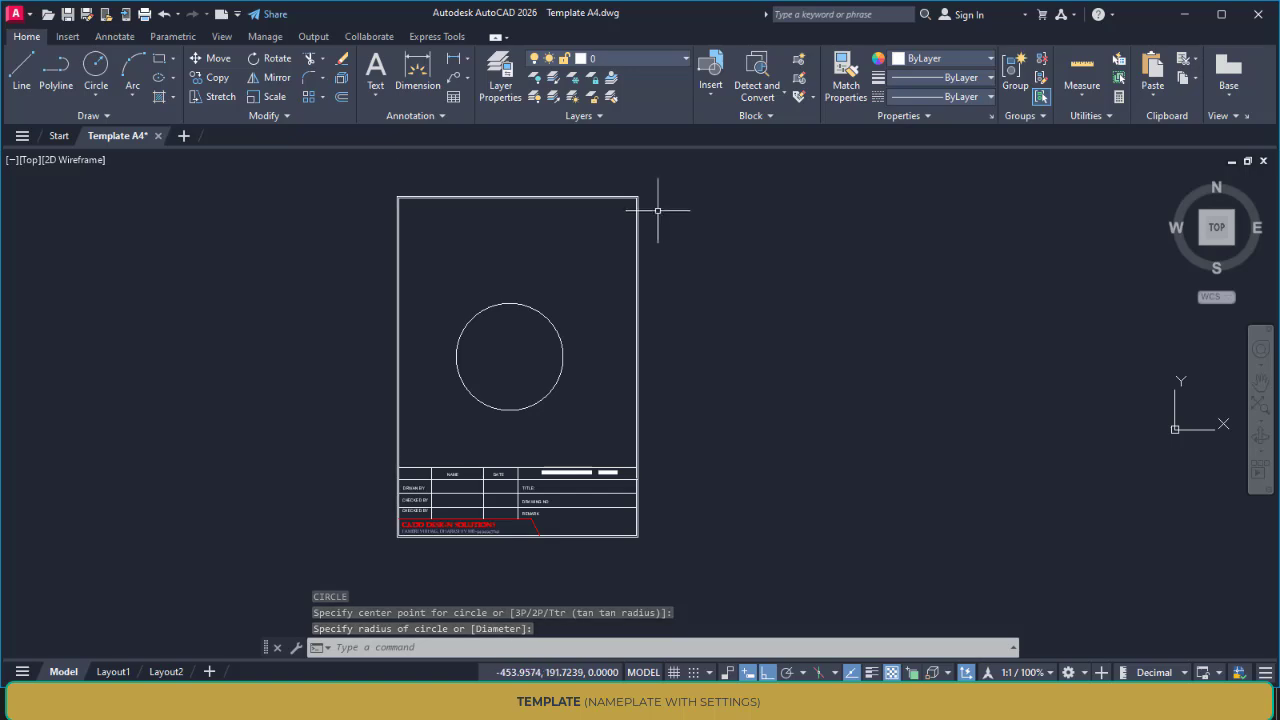
Delete the circle from the A4 frame
scroll(435, 453, up, 4)
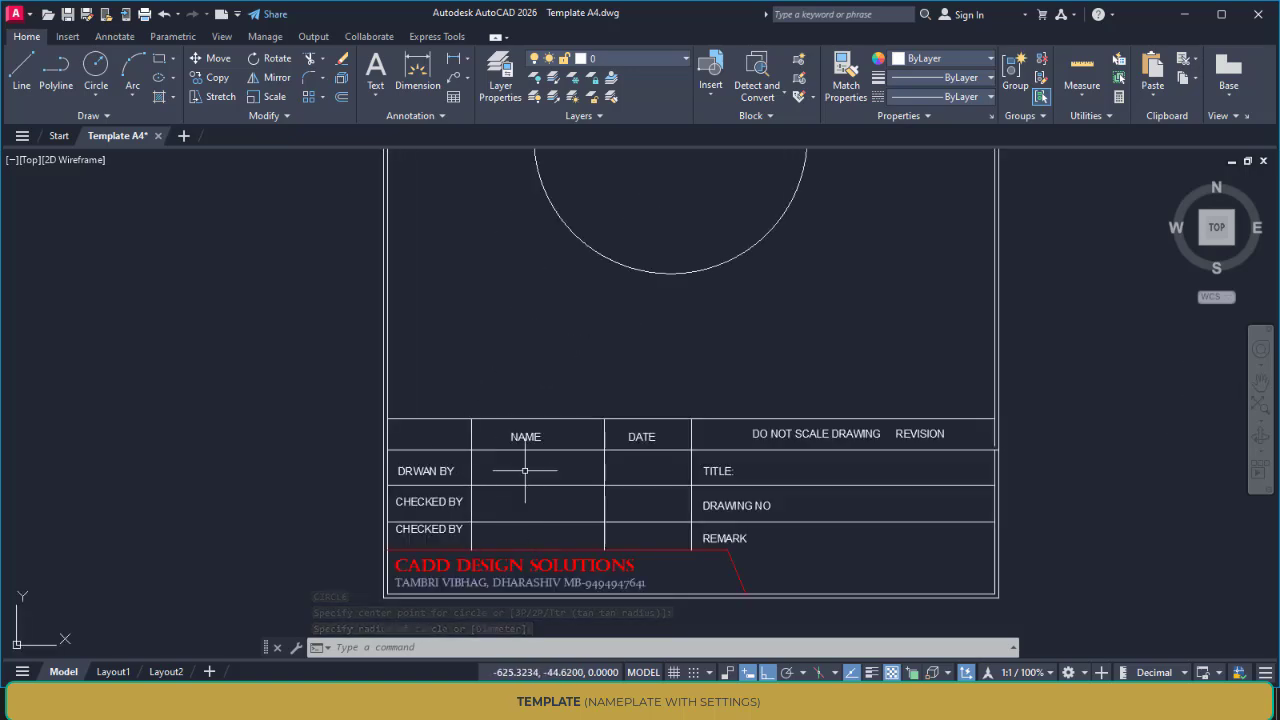
scroll(493, 447, down, 2)
middle_drag(595, 391, 431, 451)
click(508, 416)
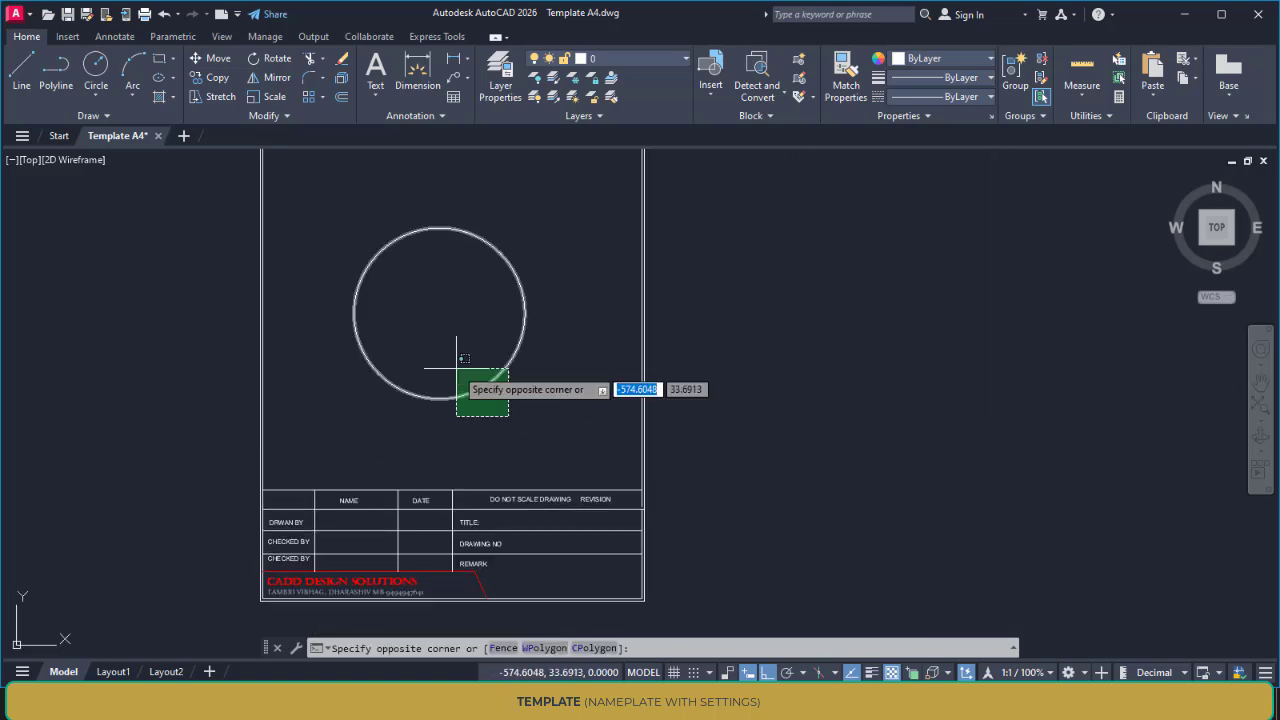
click(456, 368)
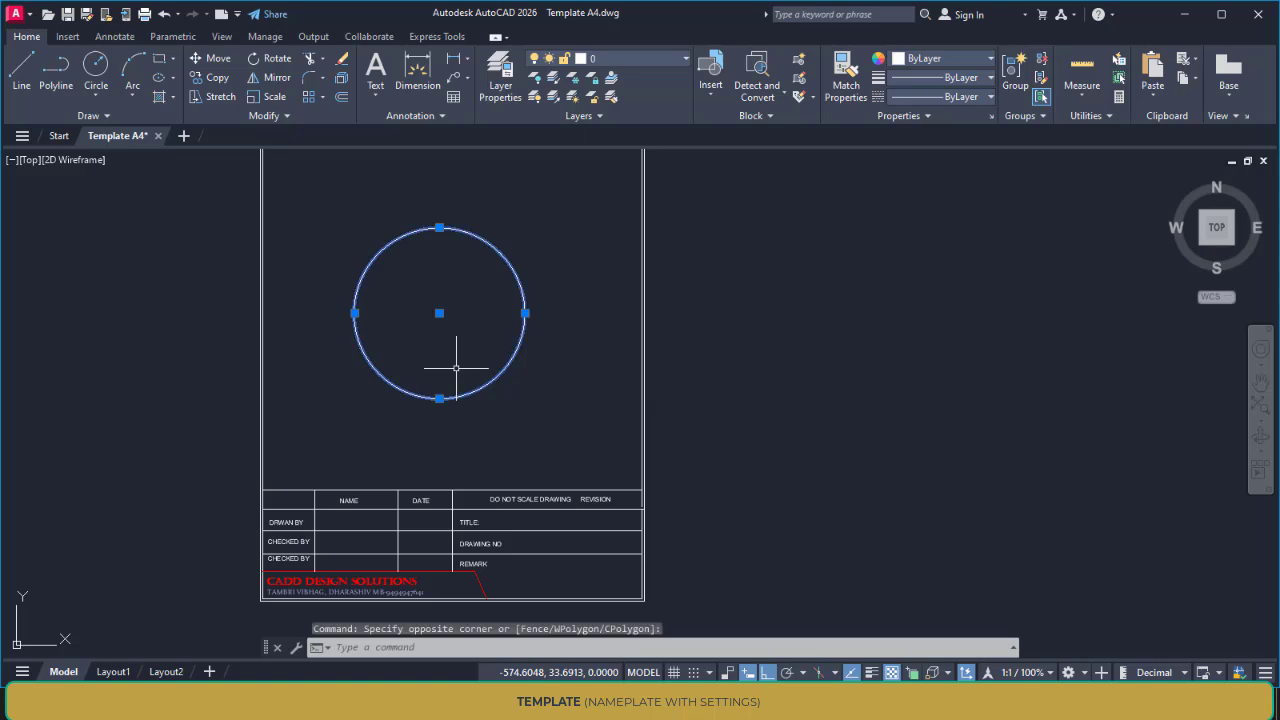
key(Delete)
Examine the title block's rows, labels and company details at the lower end of the A4 frame
scroll(452, 390, down, 2)
mouse_move(452, 342)
middle_down()
mouse_move(467, 374)
mouse_move(470, 327)
middle_up()
scroll(456, 434, up, 2)
scroll(453, 432, up, 2)
middle_drag(437, 406, 437, 332)
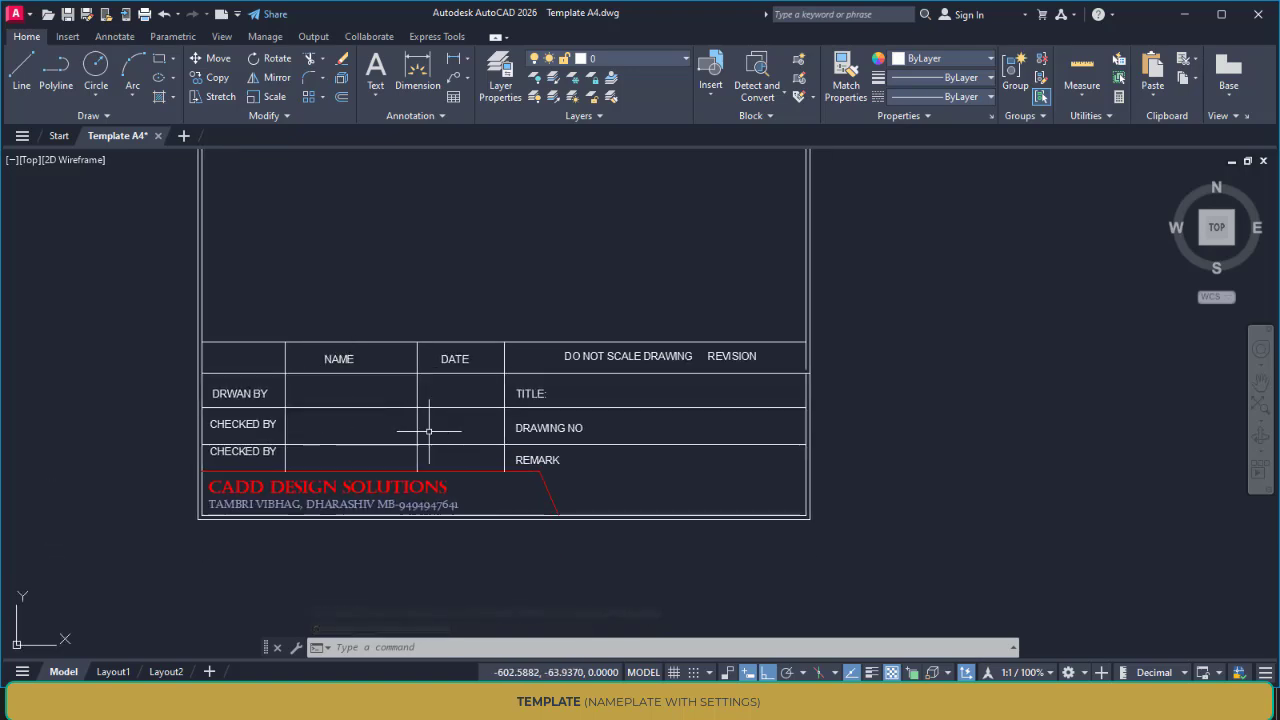
scroll(429, 431, up, 1)
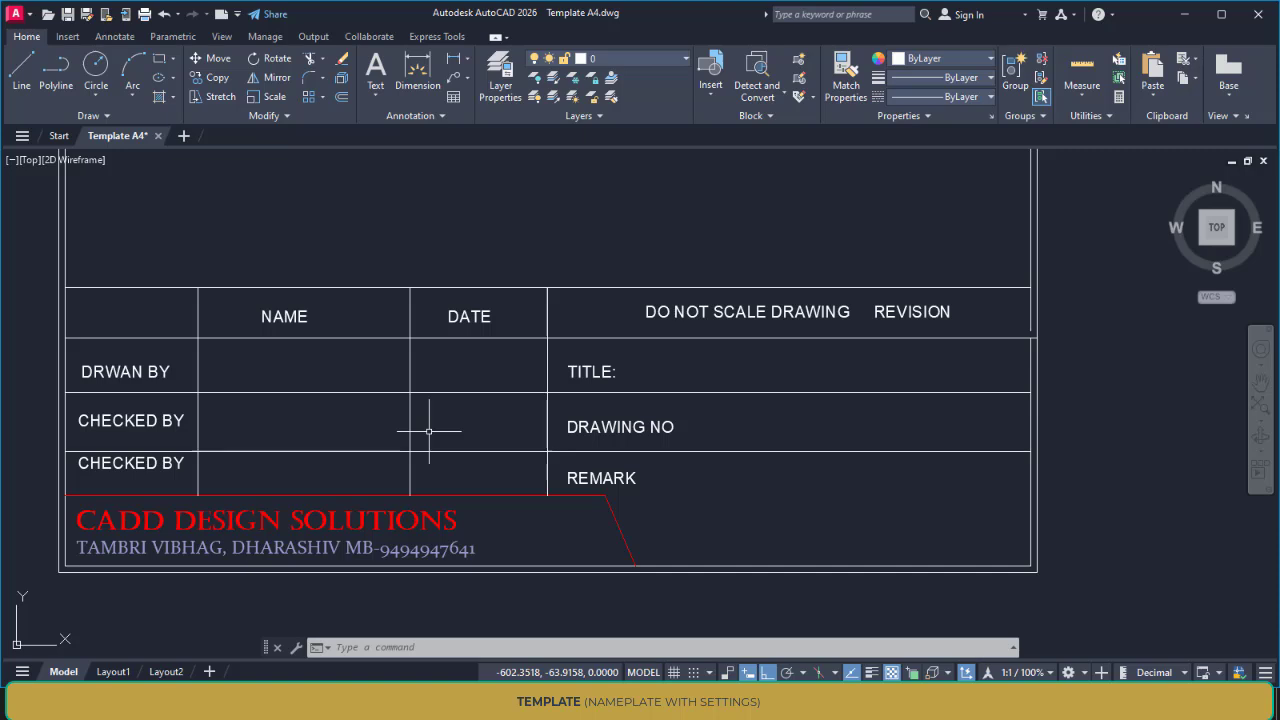
scroll(429, 431, down, 5)
mouse_move(660, 414)
middle_down()
mouse_move(600, 457)
mouse_move(626, 414)
mouse_move(586, 455)
middle_up()
key(Escape)
key(Escape)
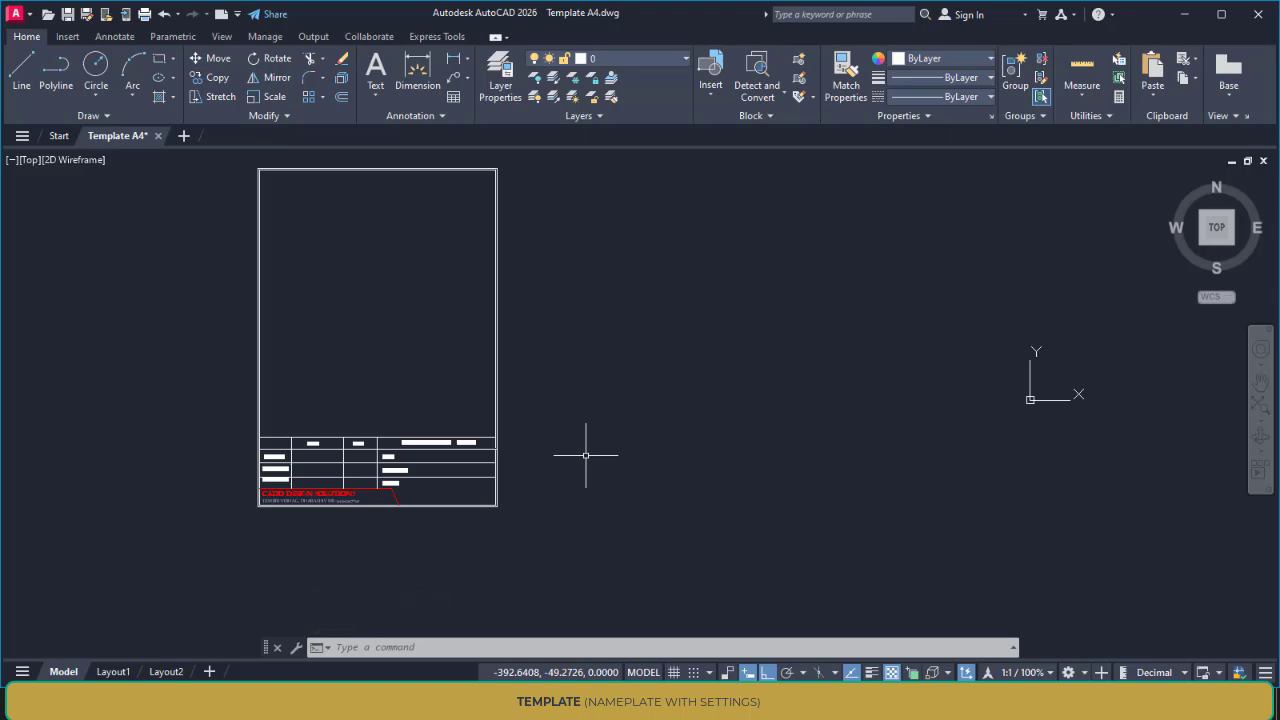
mouse_move(563, 403)
middle_down()
mouse_move(606, 371)
mouse_move(663, 251)
middle_up()
scroll(609, 391, up, 6)
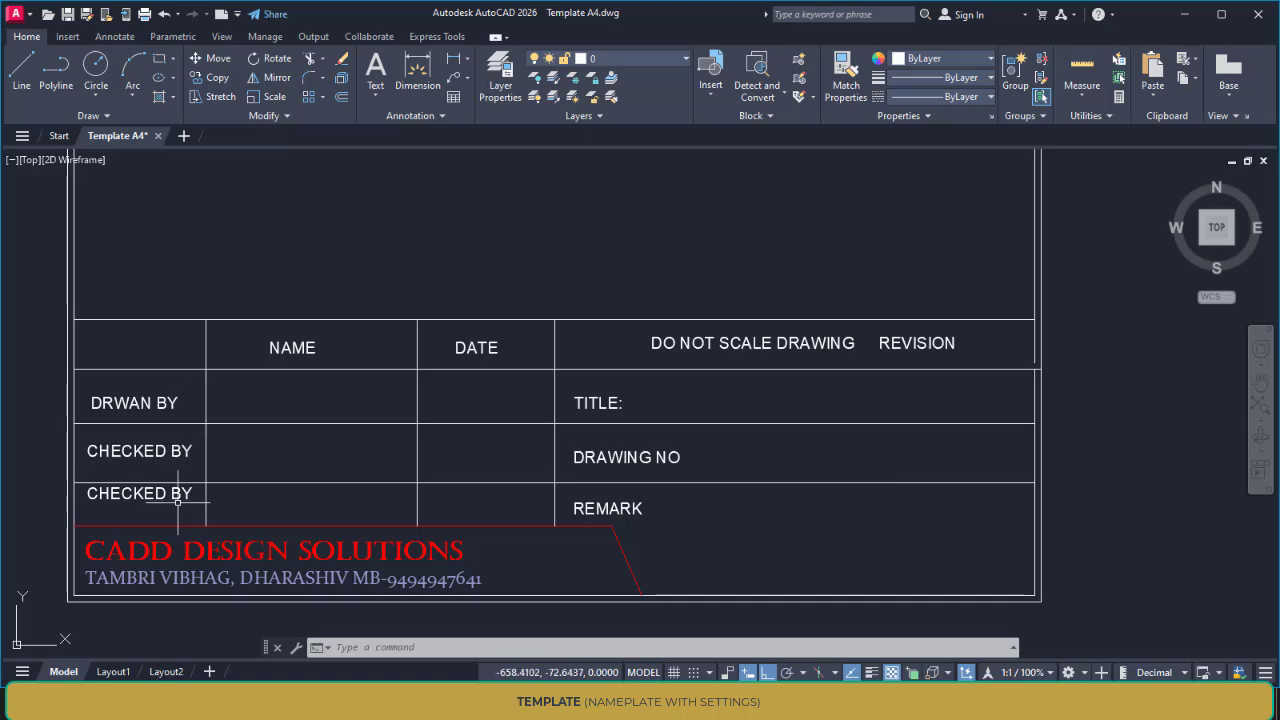
Delete the stray horizontal line lying far to the right of the A4 template
scroll(198, 490, down, 8)
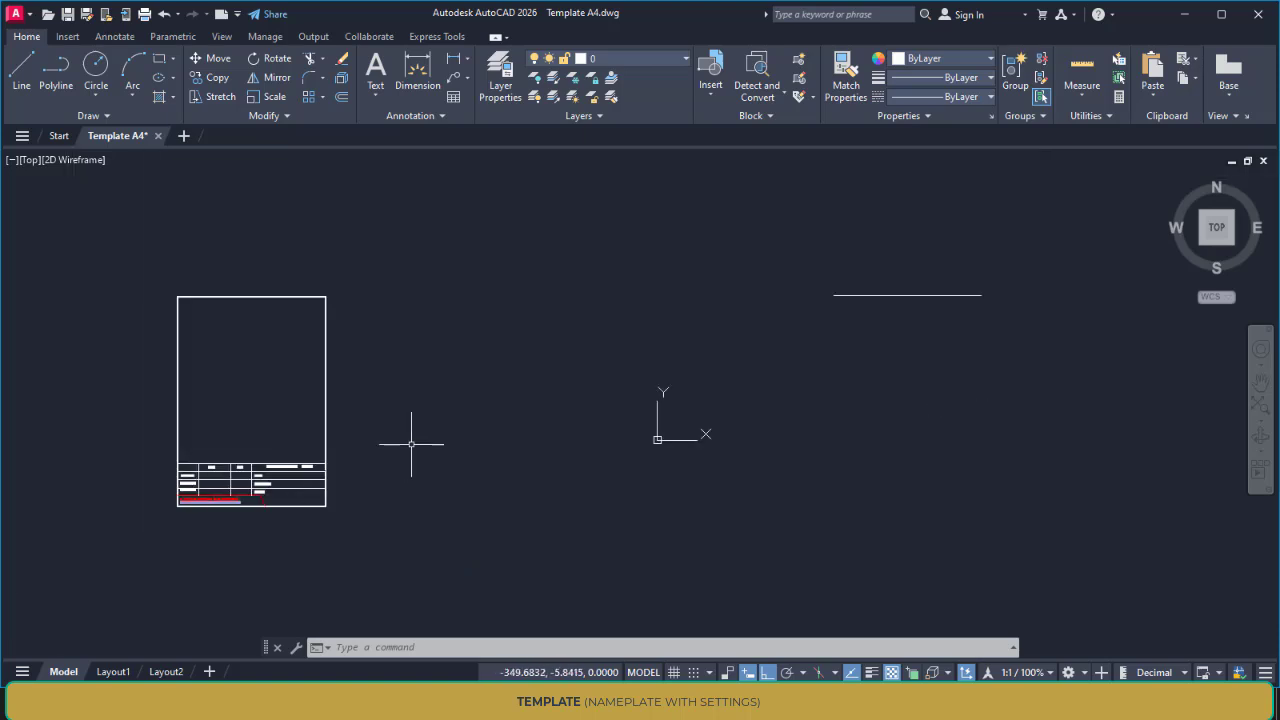
middle_drag(418, 444, 478, 448)
click(995, 326)
click(939, 285)
key(Delete)
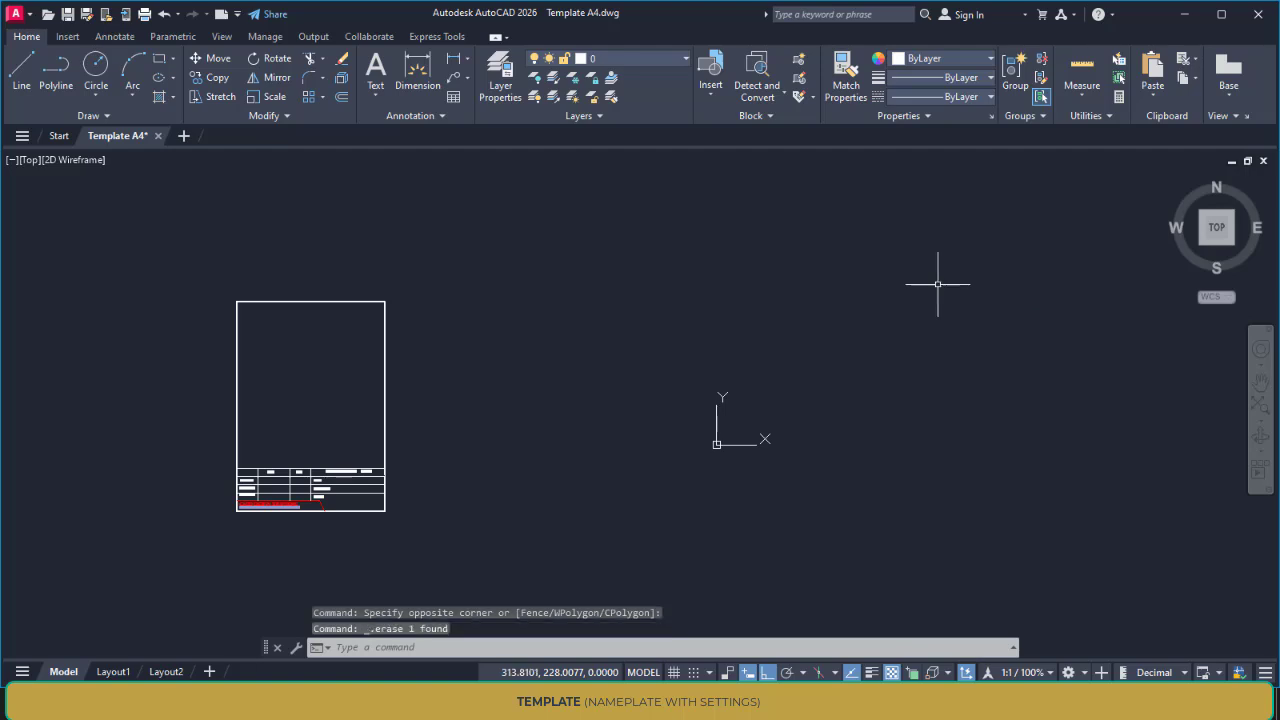
Set the drawing units to a length precision of 0.00 and the insertion scale to millimeters
middle_drag(430, 454, 586, 448)
scroll(587, 448, up, 2)
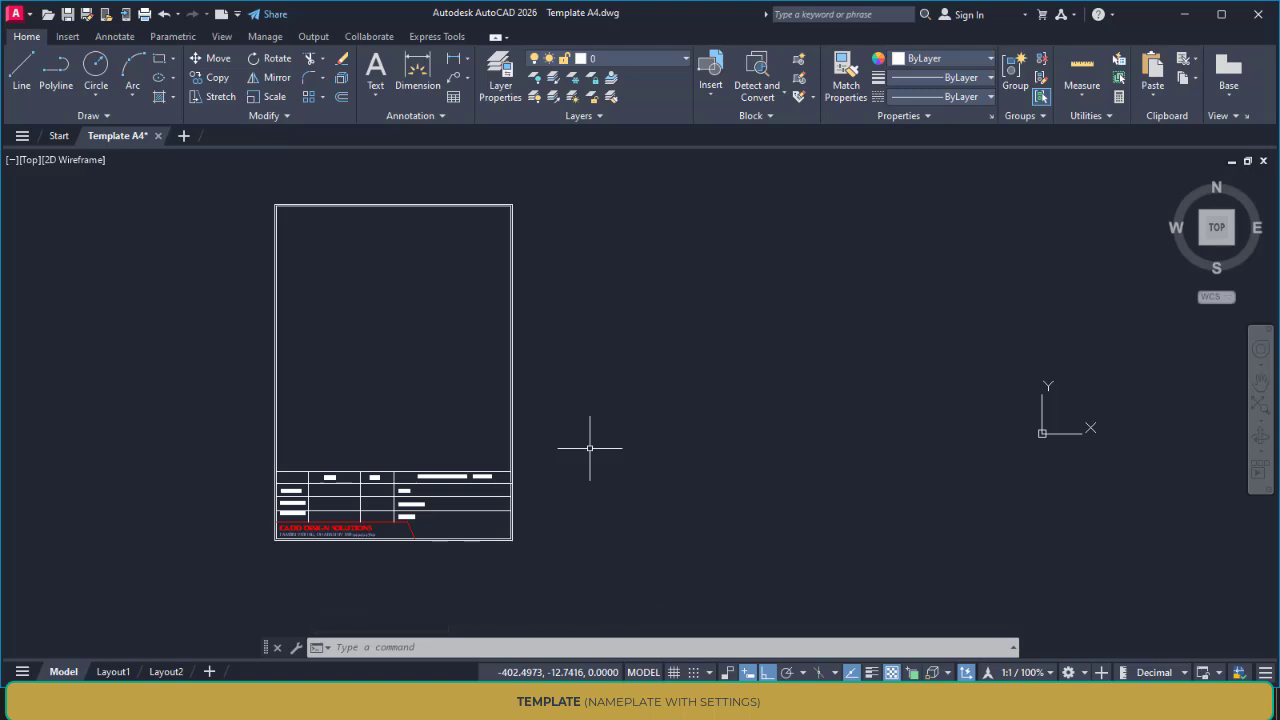
text(UN)
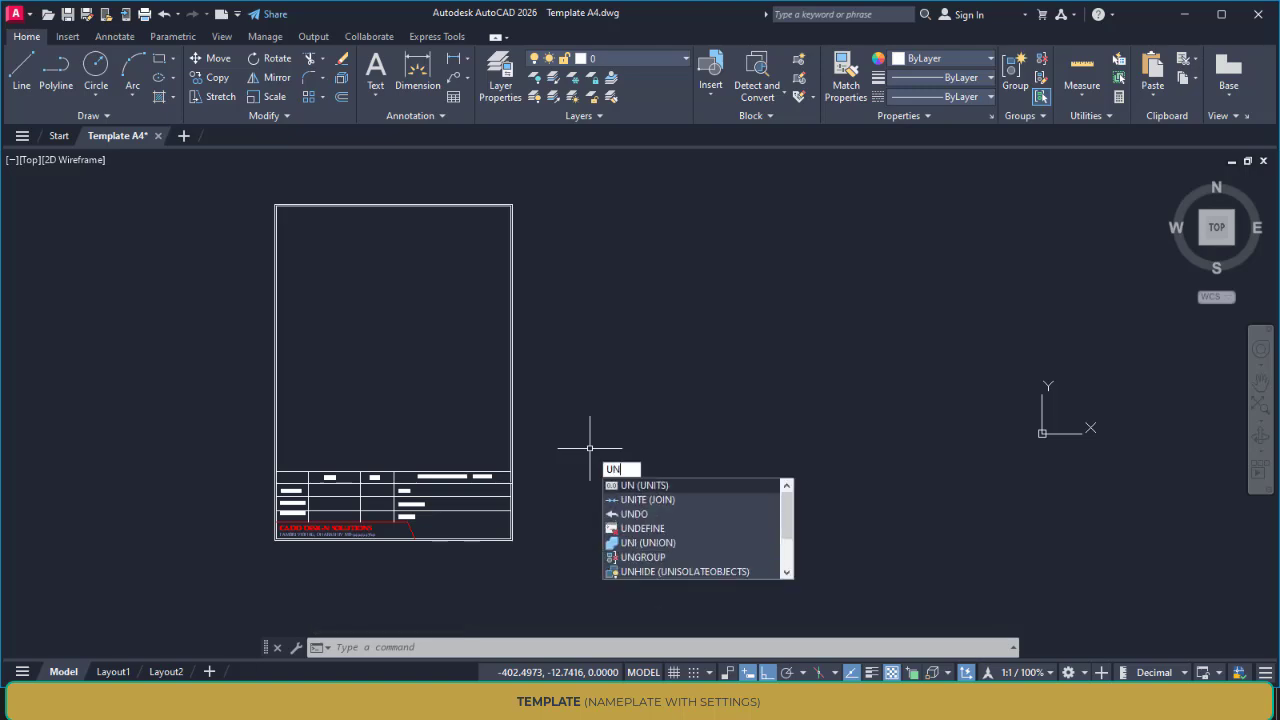
key(Return)
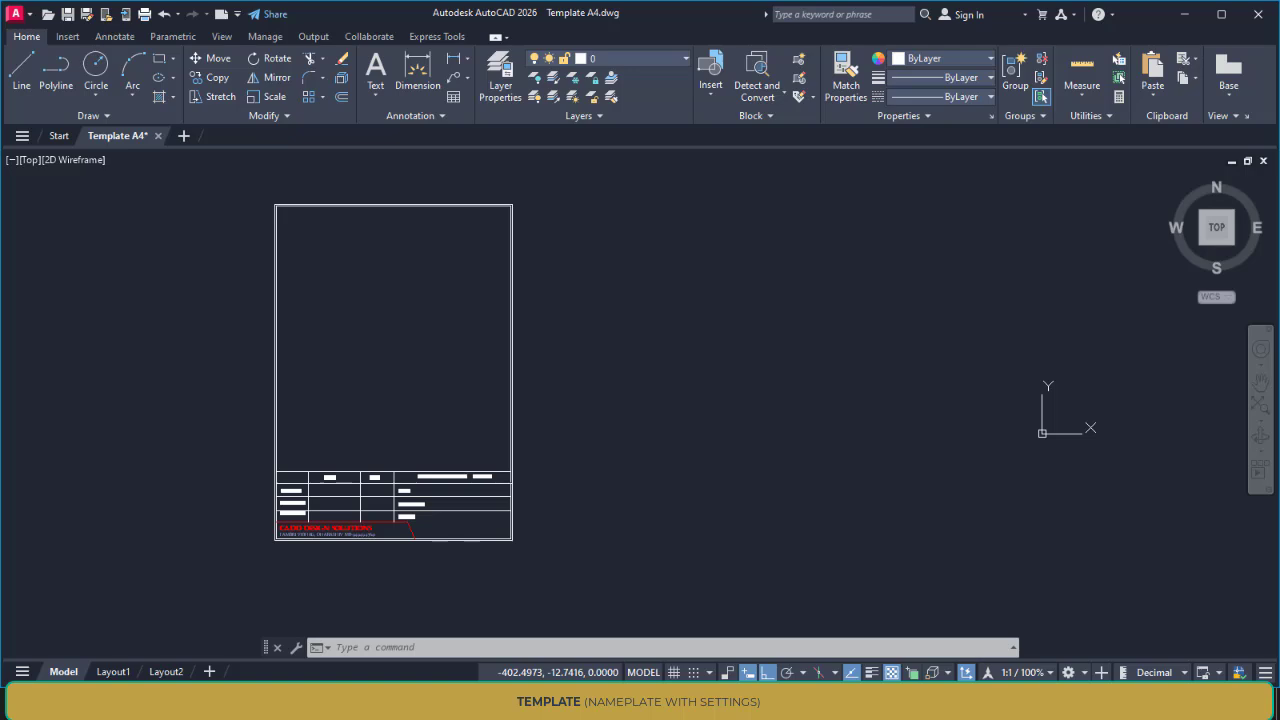
click(555, 350)
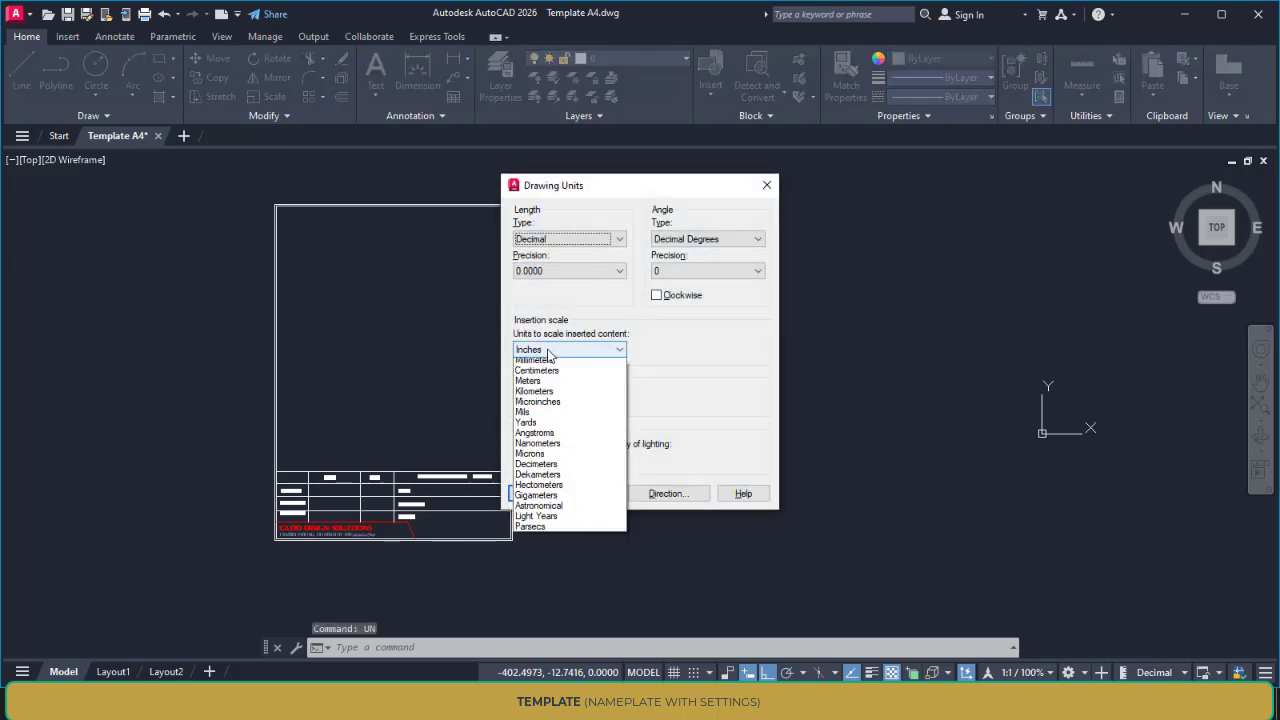
click(540, 404)
click(548, 271)
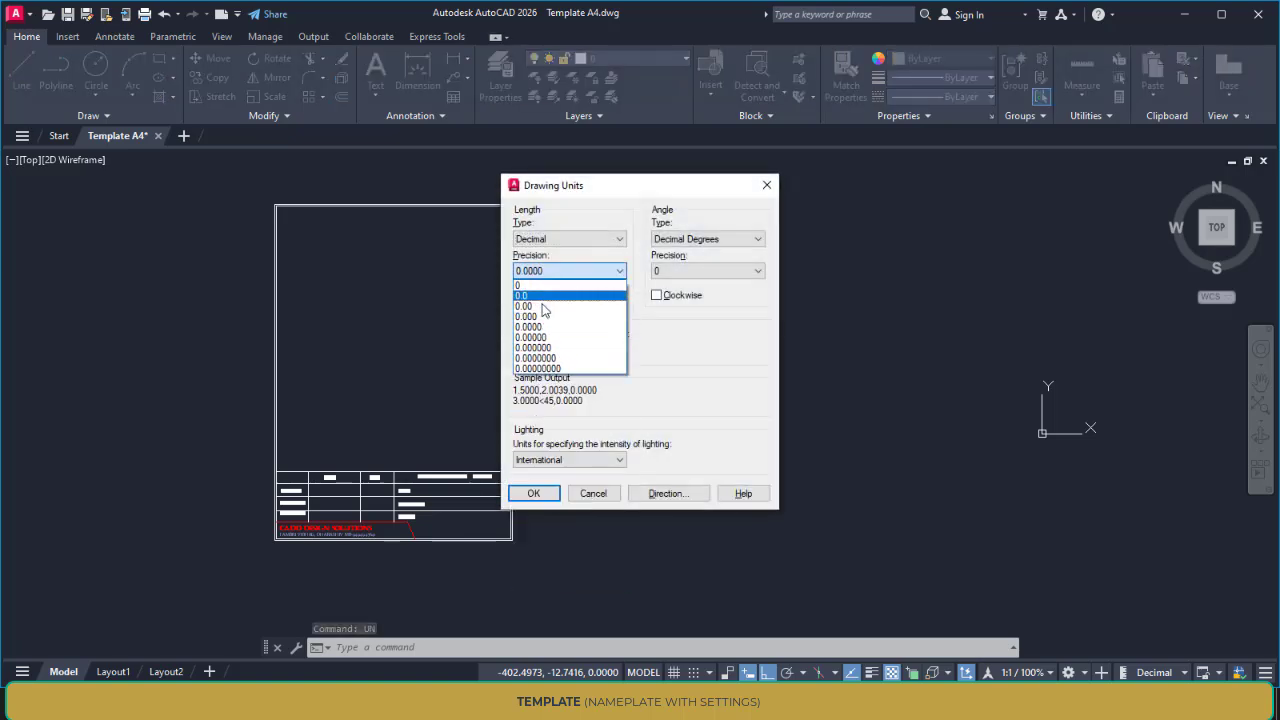
click(545, 304)
click(533, 493)
Draw a 210 by 297 mm rectangle to the right of the existing A4 template
middle_drag(595, 440, 581, 433)
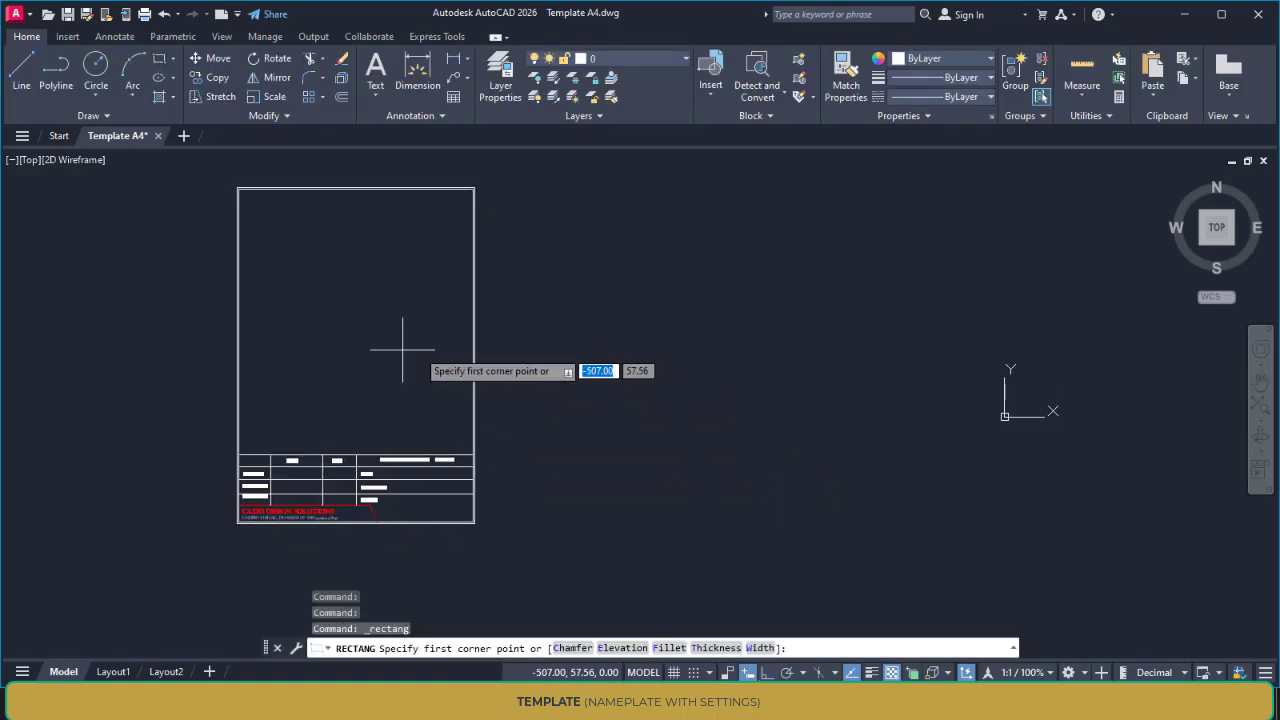
middle_drag(355, 386, 460, 384)
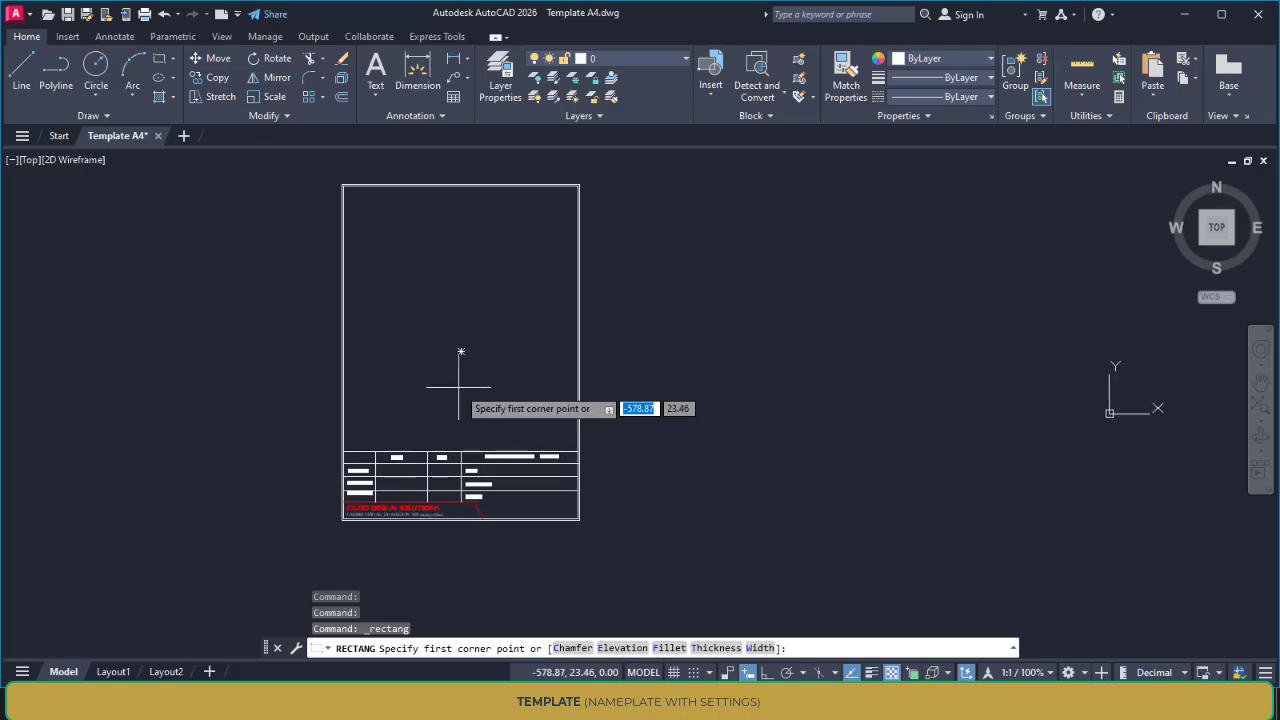
mouse_move(524, 387)
middle_down()
mouse_move(631, 383)
mouse_move(614, 380)
middle_up()
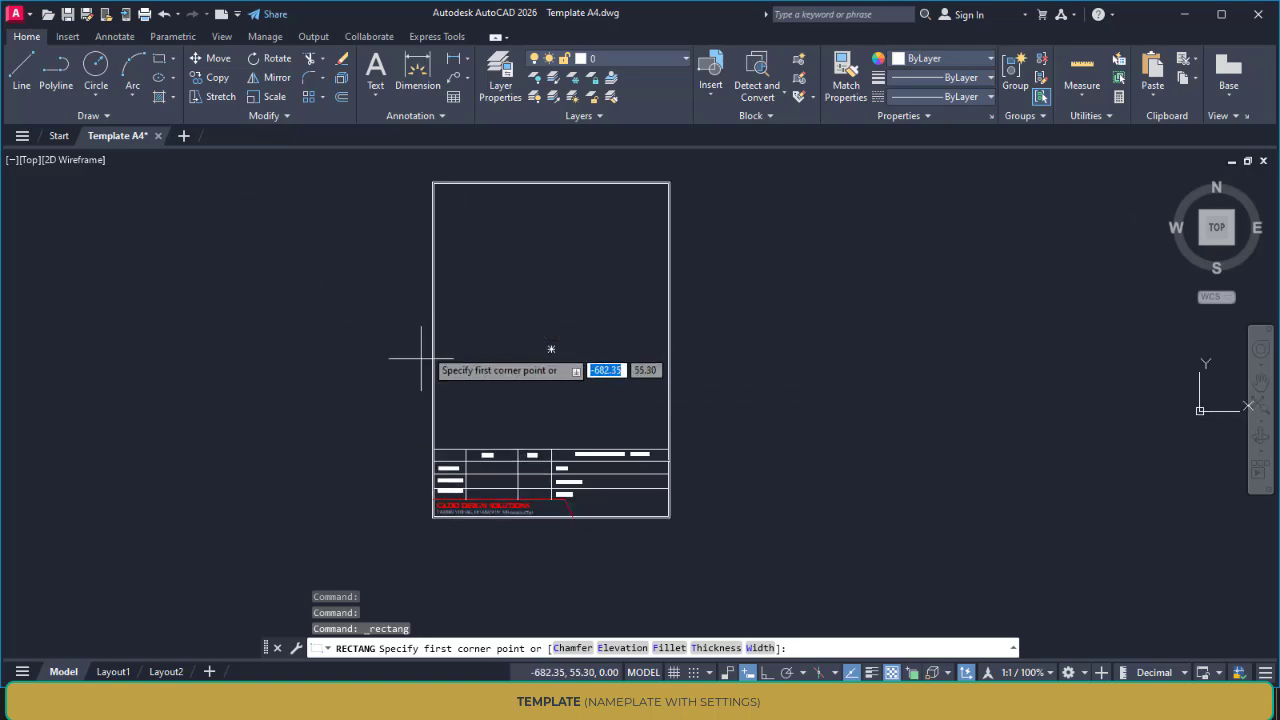
middle_drag(670, 412, 584, 416)
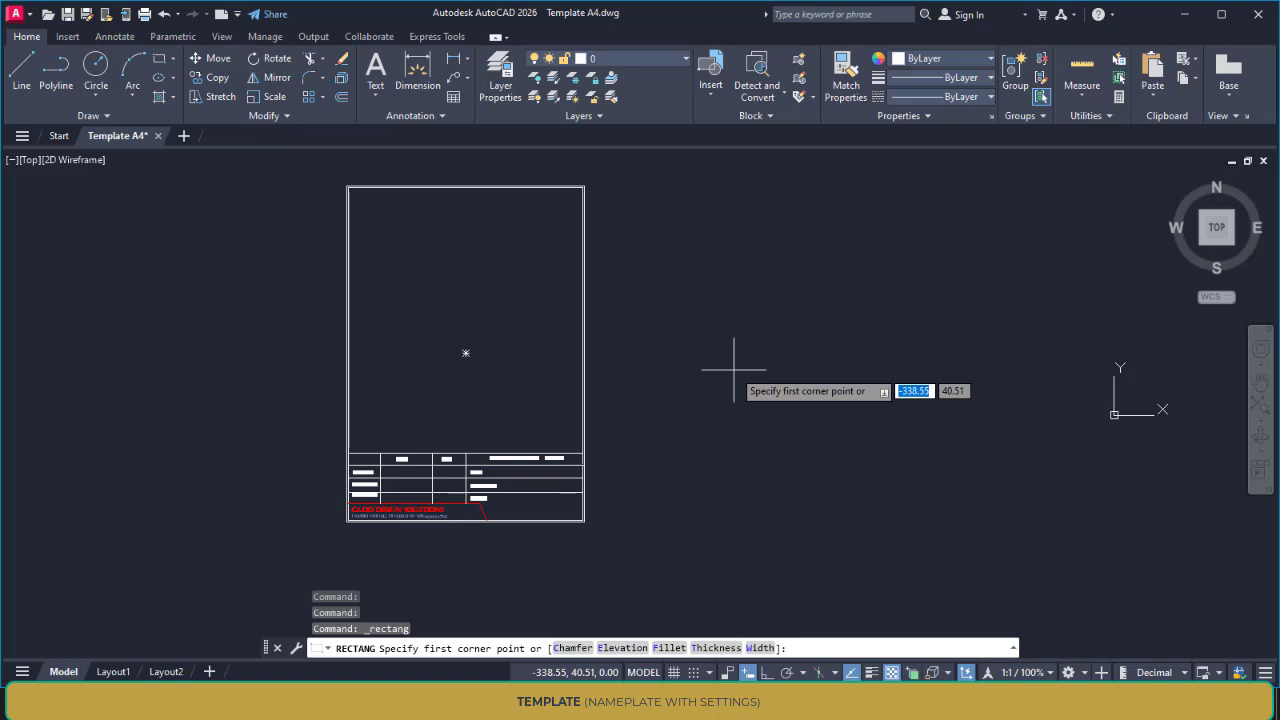
middle_drag(771, 428, 714, 436)
click(635, 514)
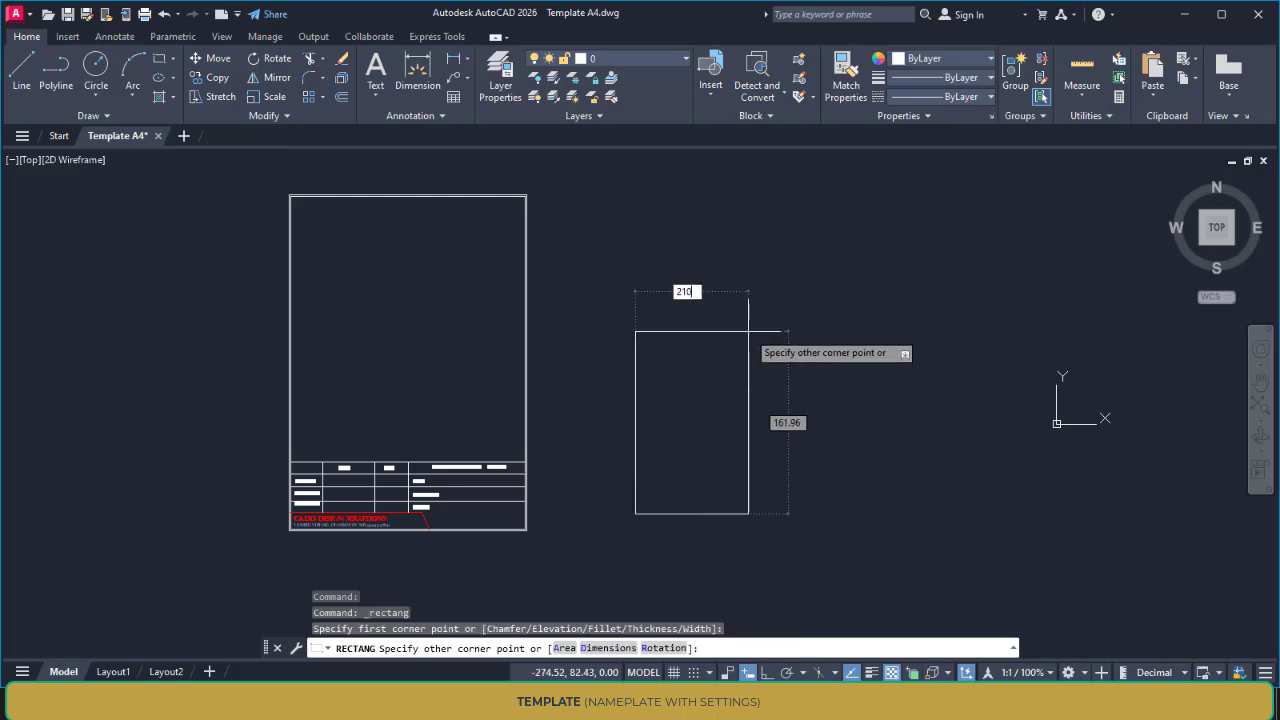
key(Tab)
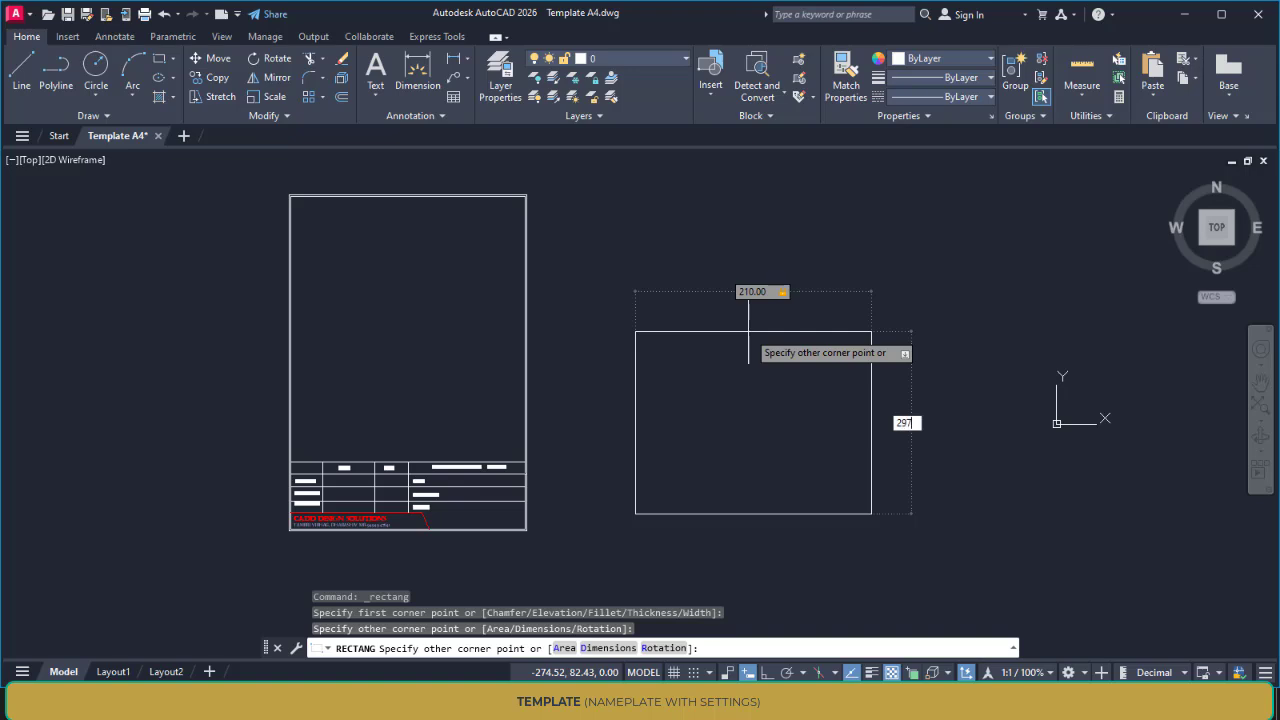
text(297)
key(Return)
middle_drag(748, 331, 688, 349)
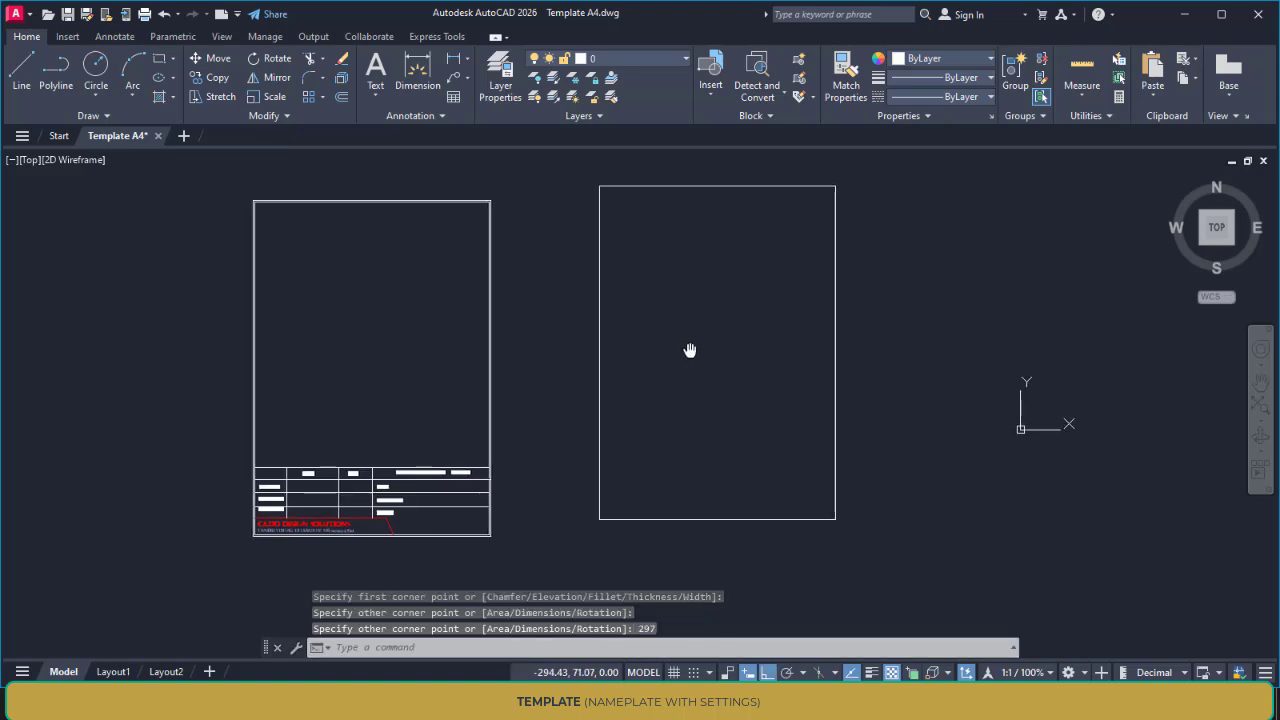
key(Escape)
key(Escape)
Offset the new A4 rectangle 3 mm inward to form the inner border
text(o)
key(Return)
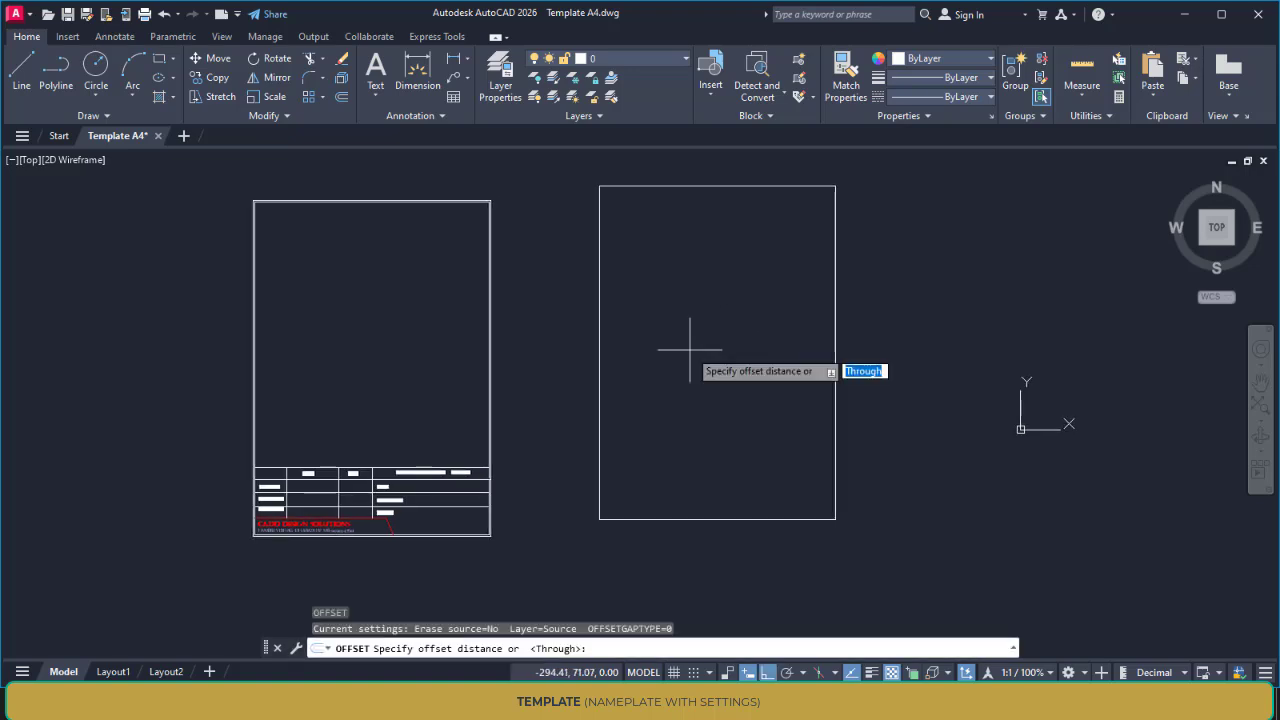
text(1)
key(Return)
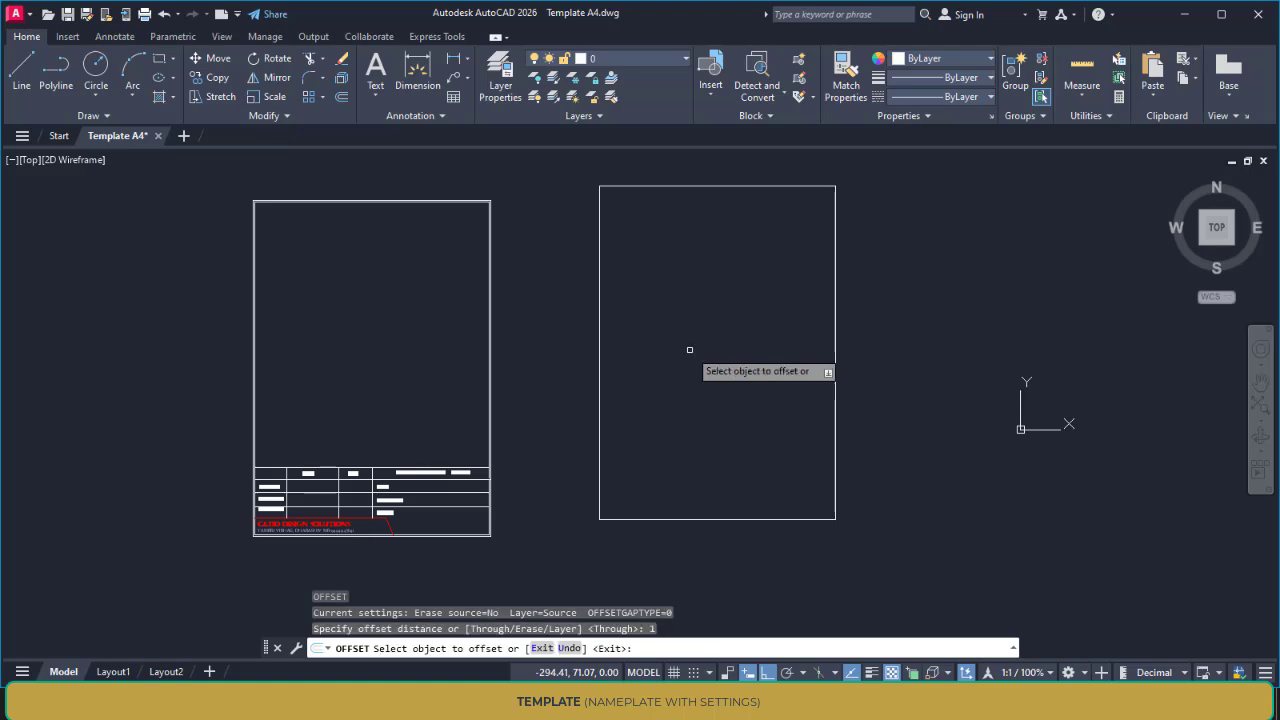
click(834, 327)
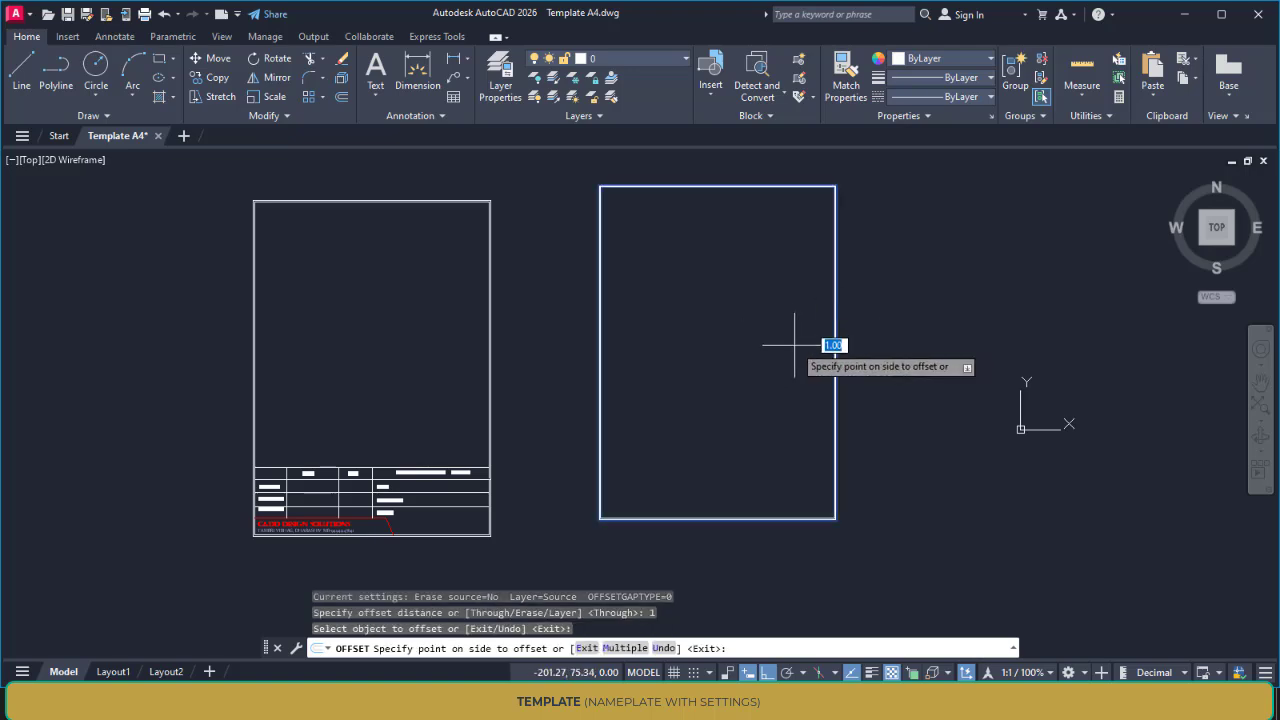
text(3)
key(Return)
key(Escape)
key(Escape)
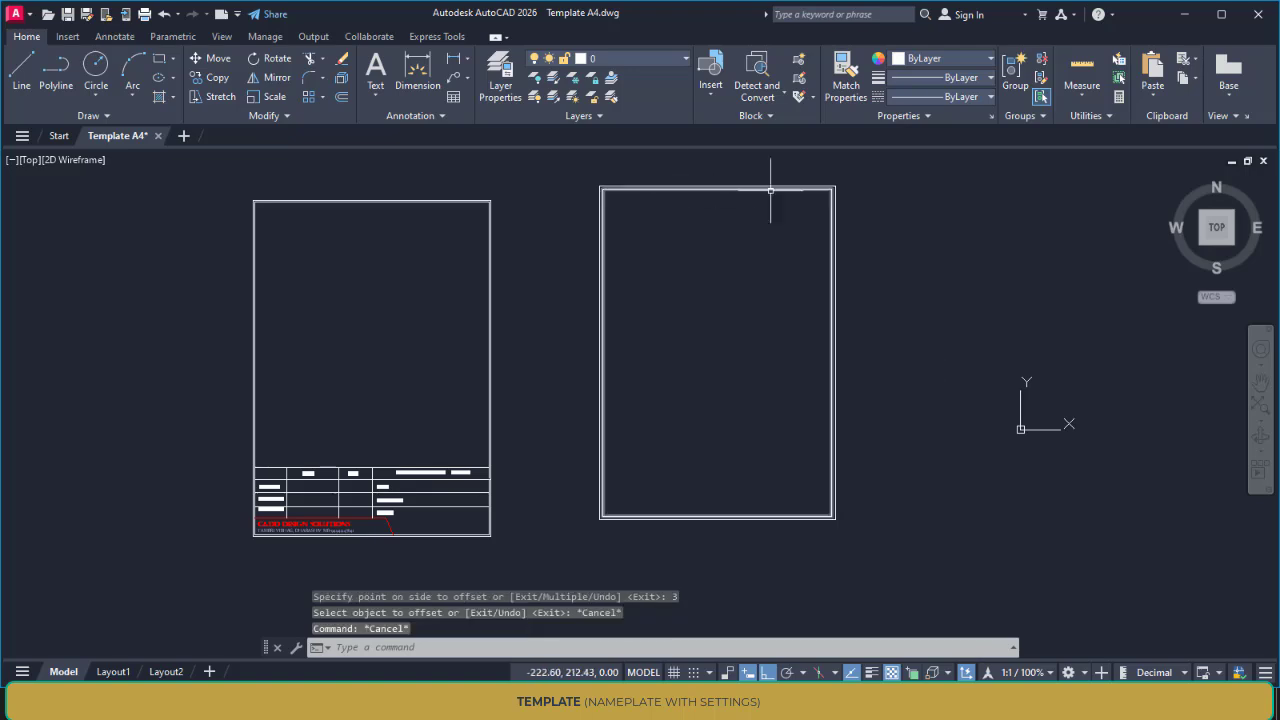
Move both new border rectangles slightly down so their lower edge roughly lines up with the existing template
middle_drag(726, 411, 717, 369)
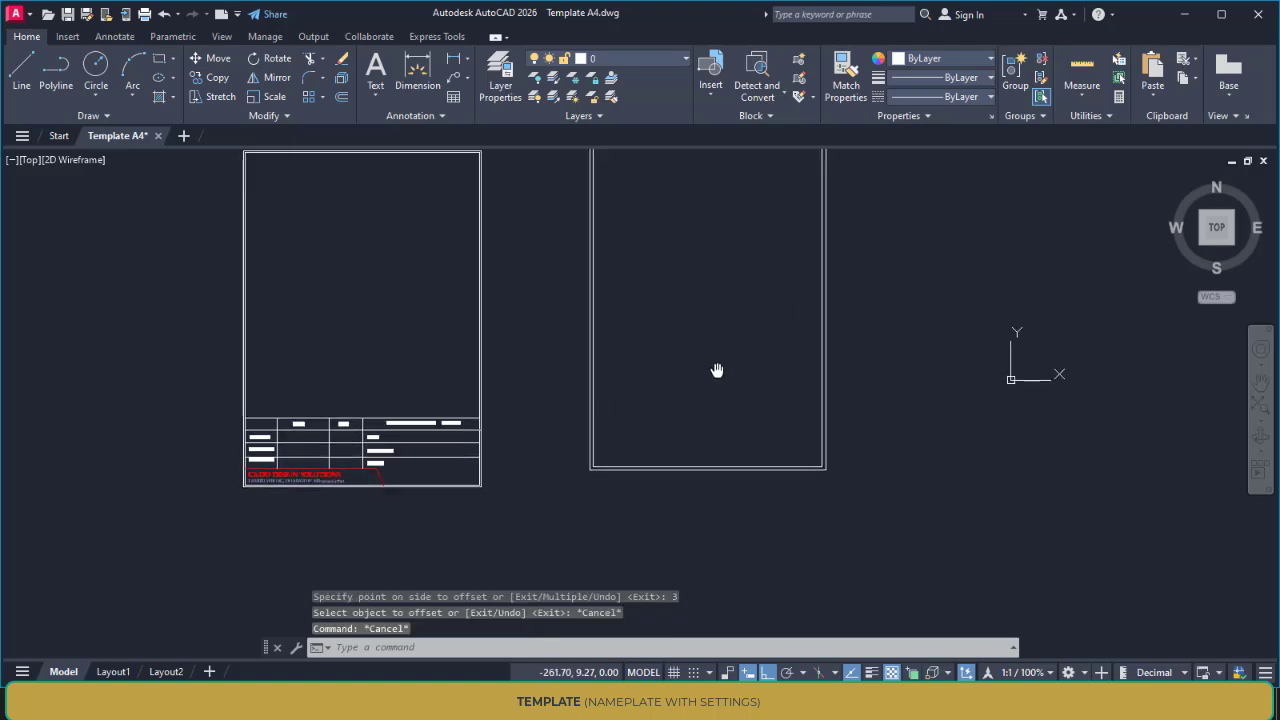
text(m)
key(Return)
click(703, 514)
click(643, 436)
key(Return)
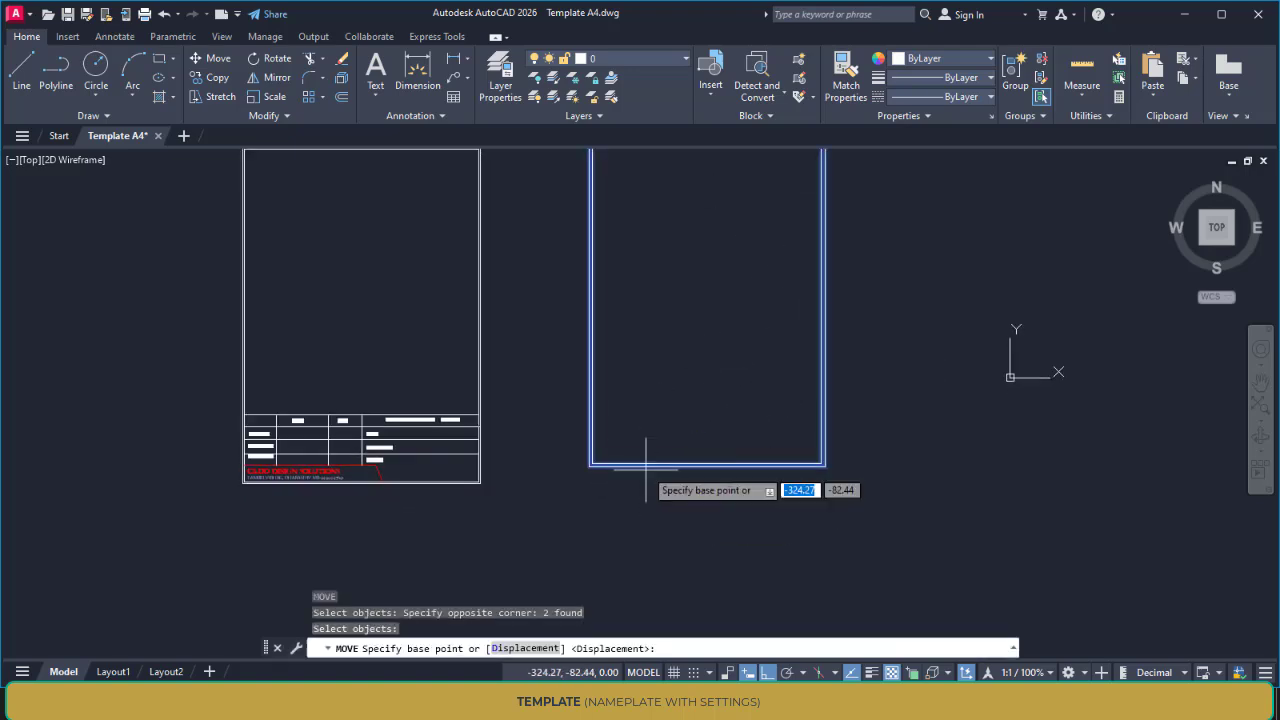
click(650, 416)
click(644, 434)
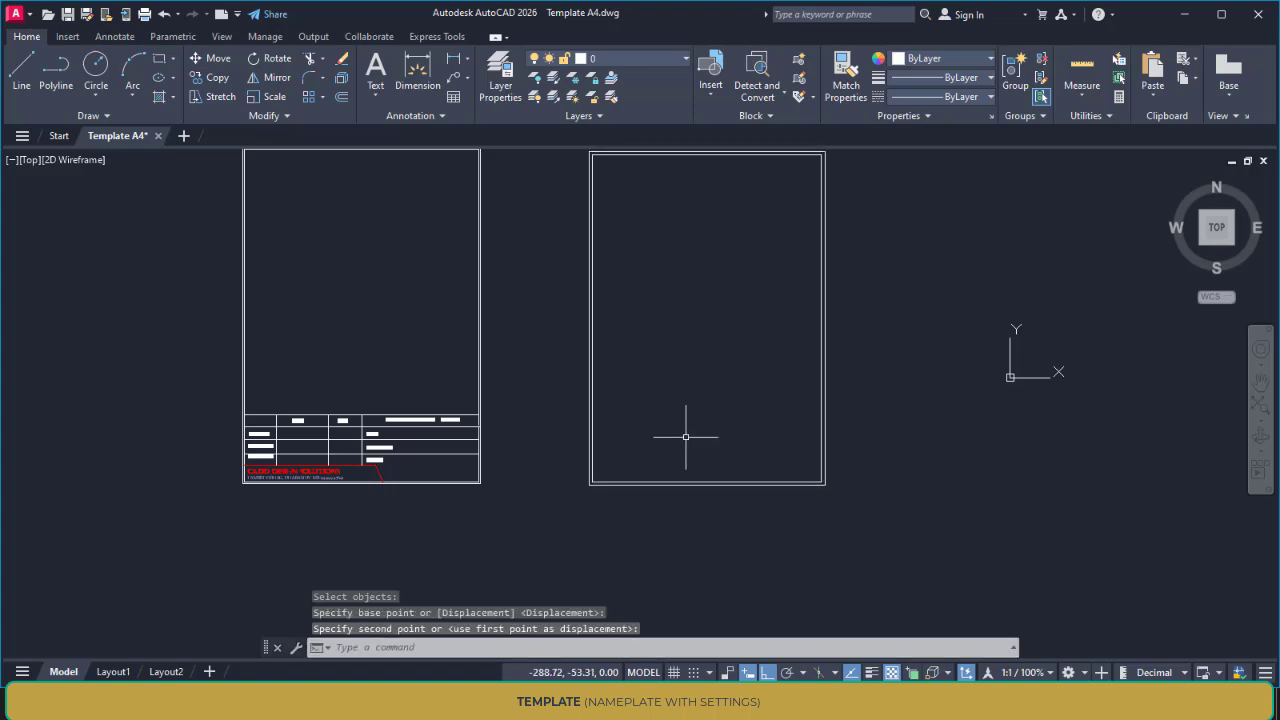
middle_drag(686, 434, 646, 417)
scroll(497, 423, up, 2)
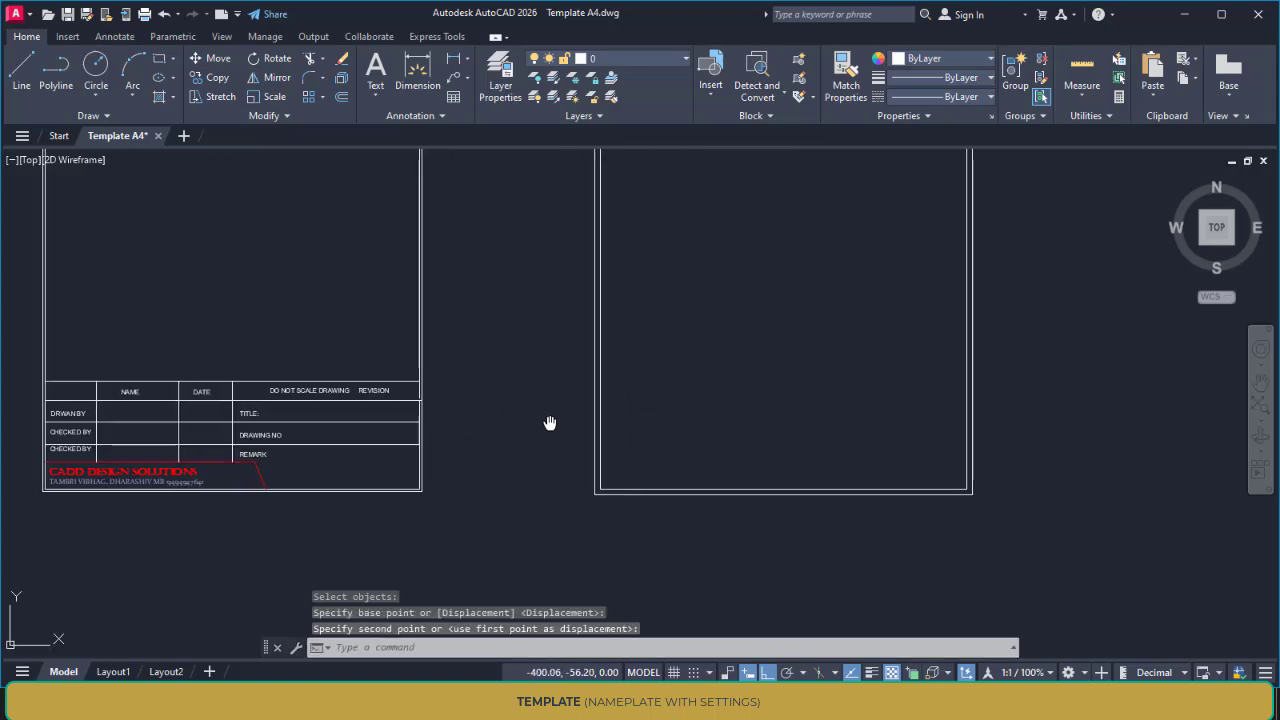
Measure the title block's height on the existing A4 template, starting from its lower inner corner
text(di)
key(Return)
scroll(405, 470, up, 2)
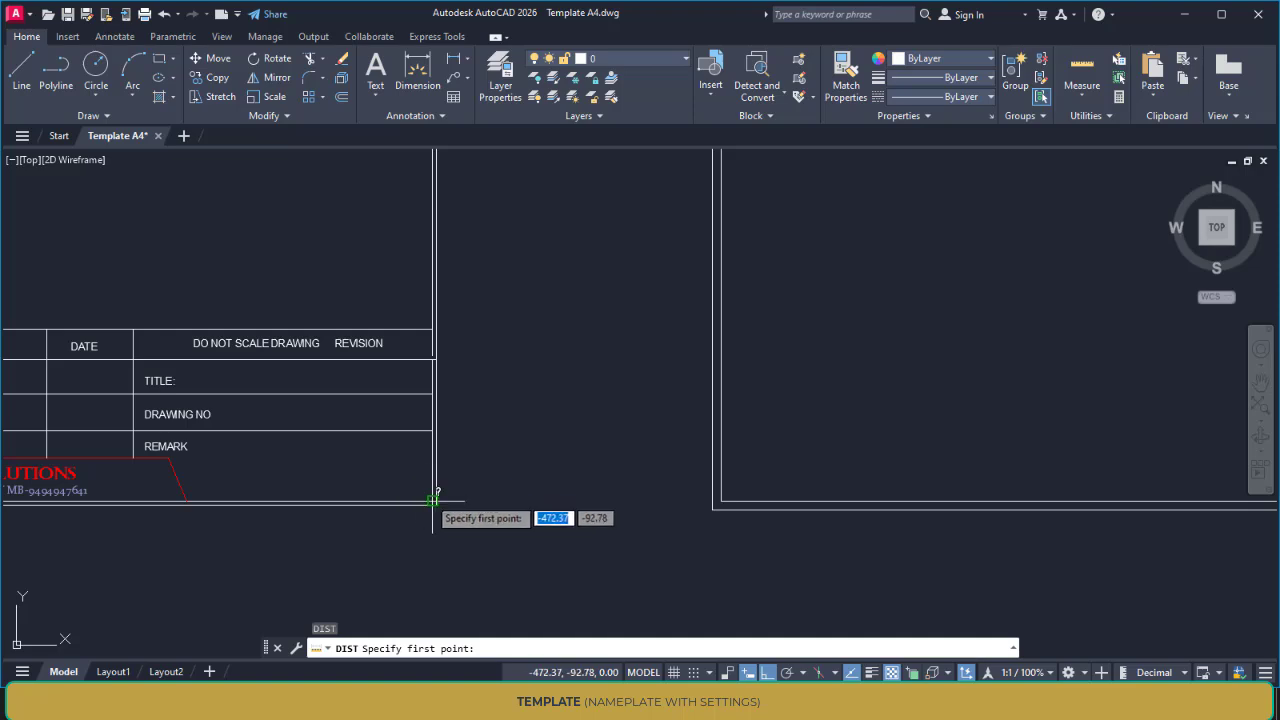
click(433, 501)
key(Escape)
scroll(537, 408, down, 4)
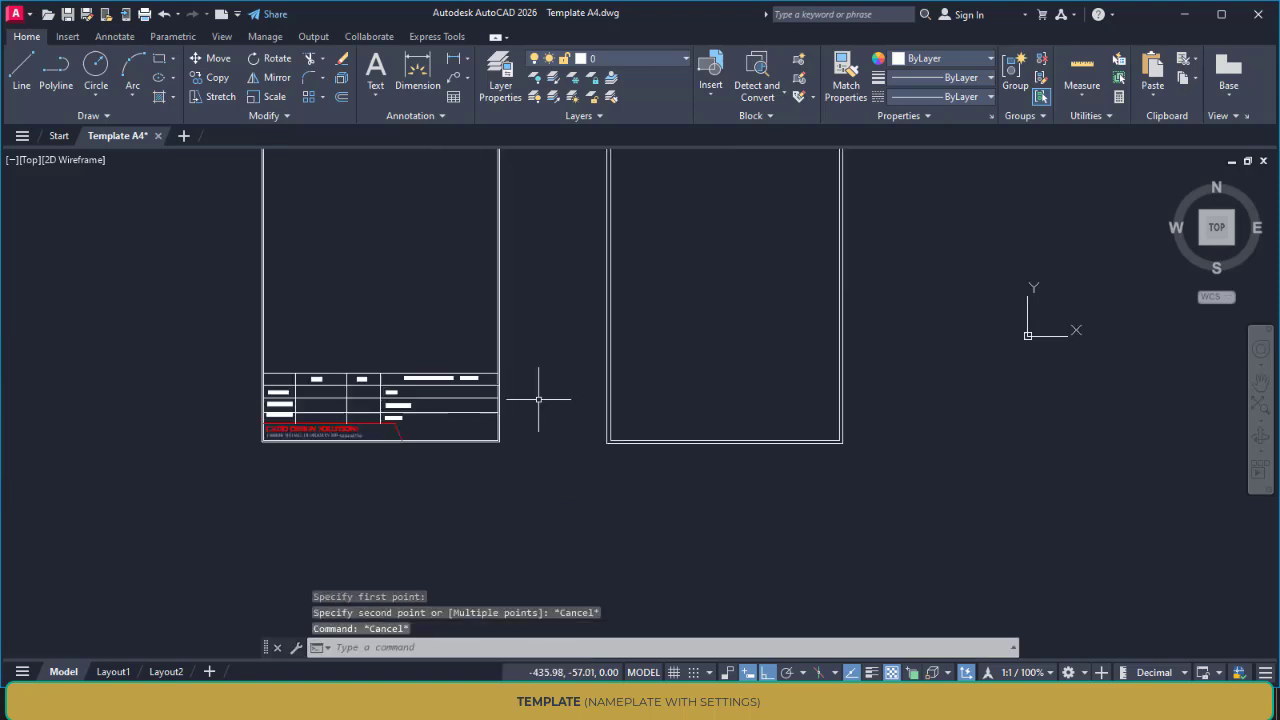
Set the offset distance to 60 mm and explode the new inner border rectangle into separate lines
middle_drag(537, 408, 496, 424)
text(o)
key(Return)
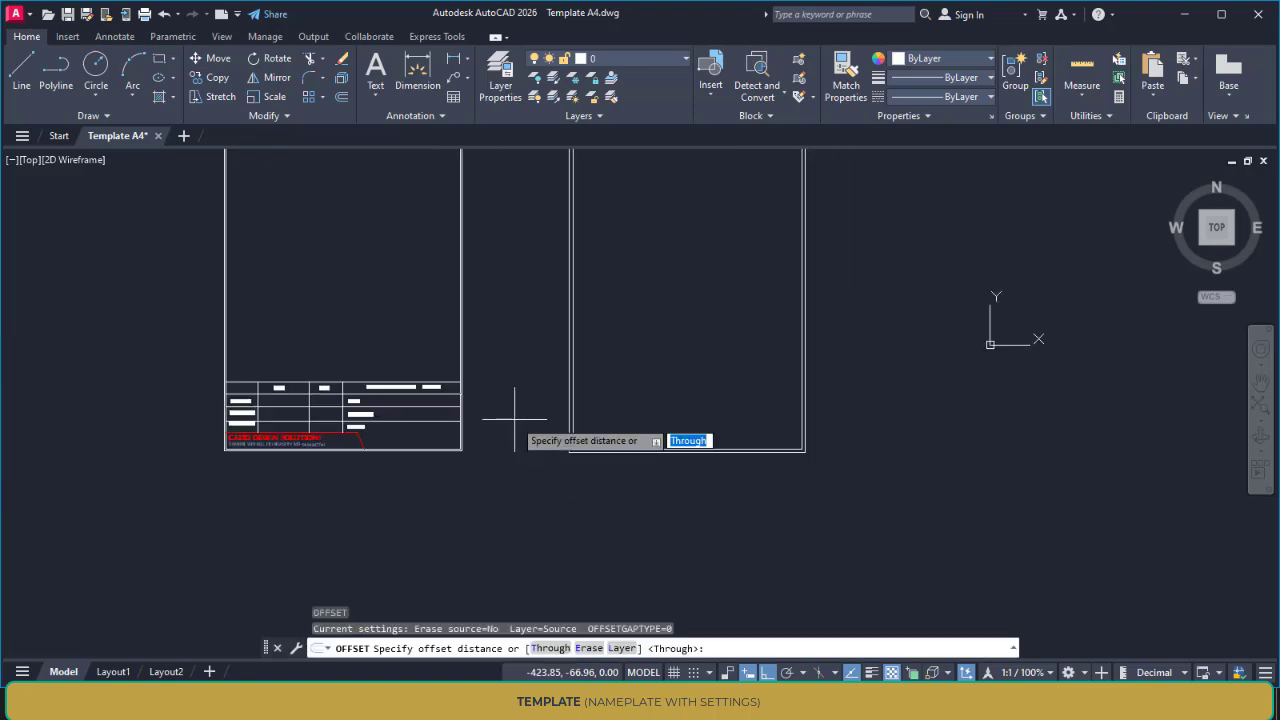
text(60)
key(Return)
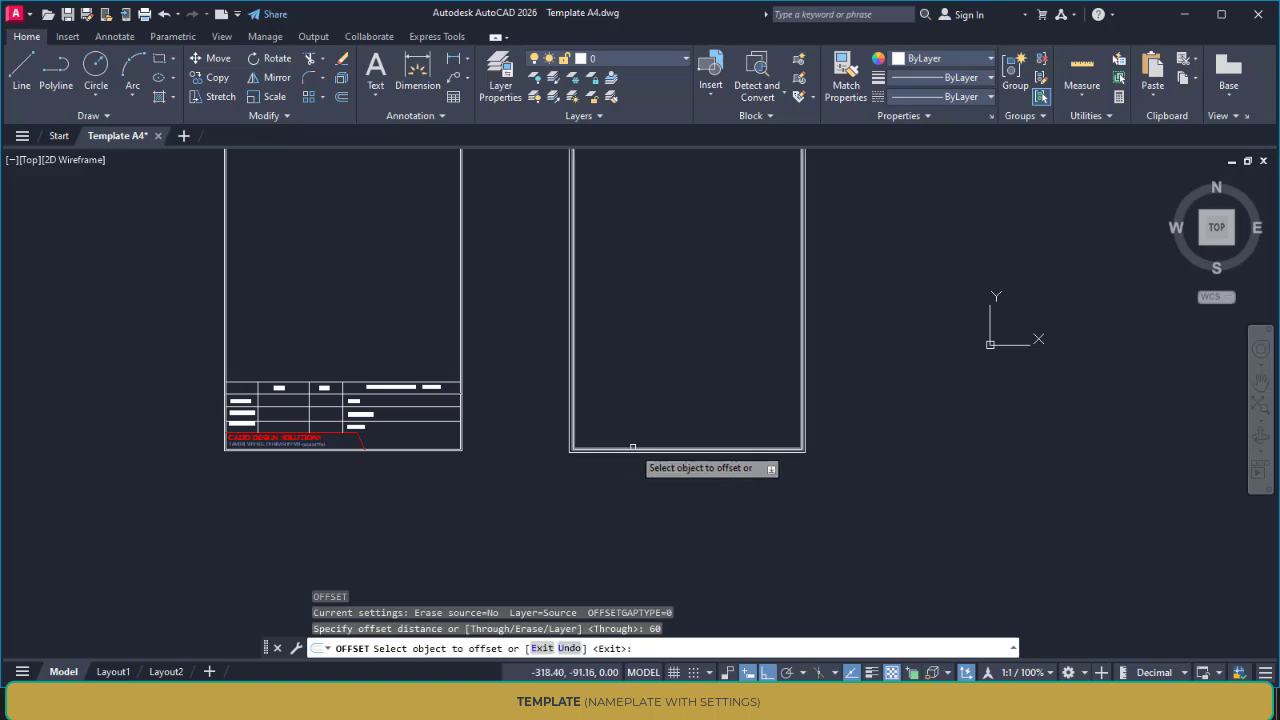
scroll(632, 448, up, 4)
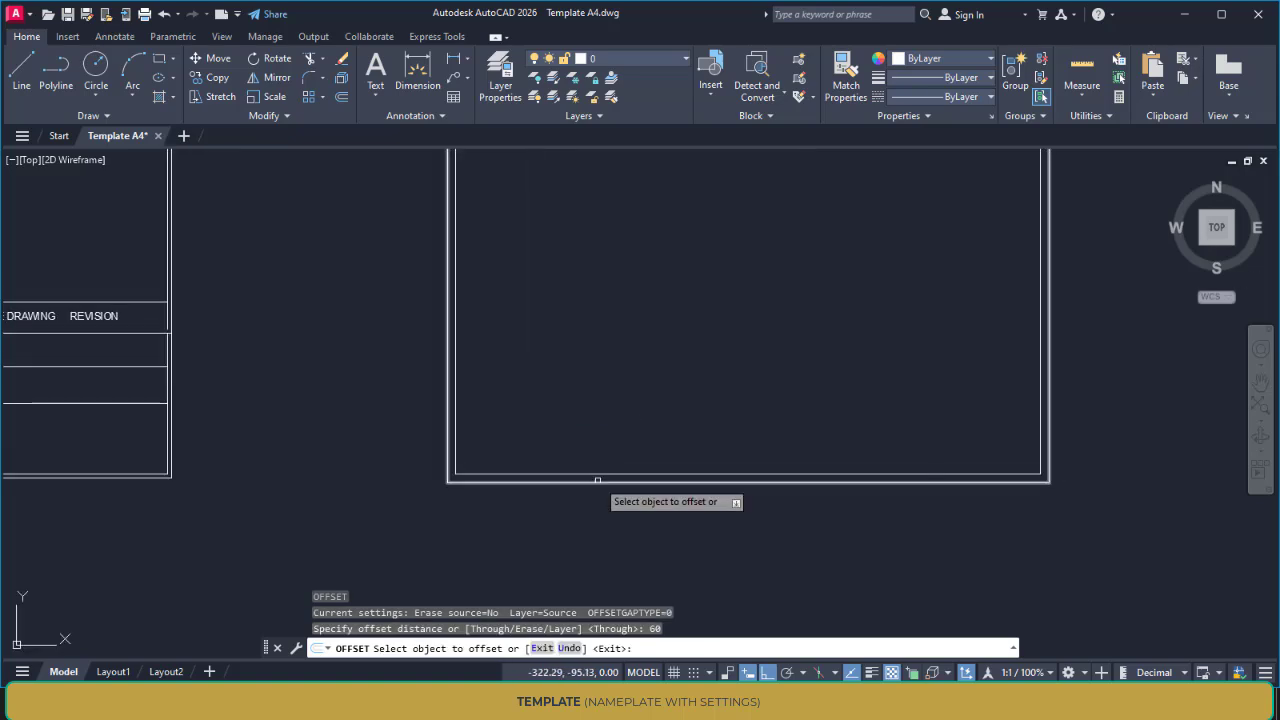
key(Escape)
text(x)
key(Return)
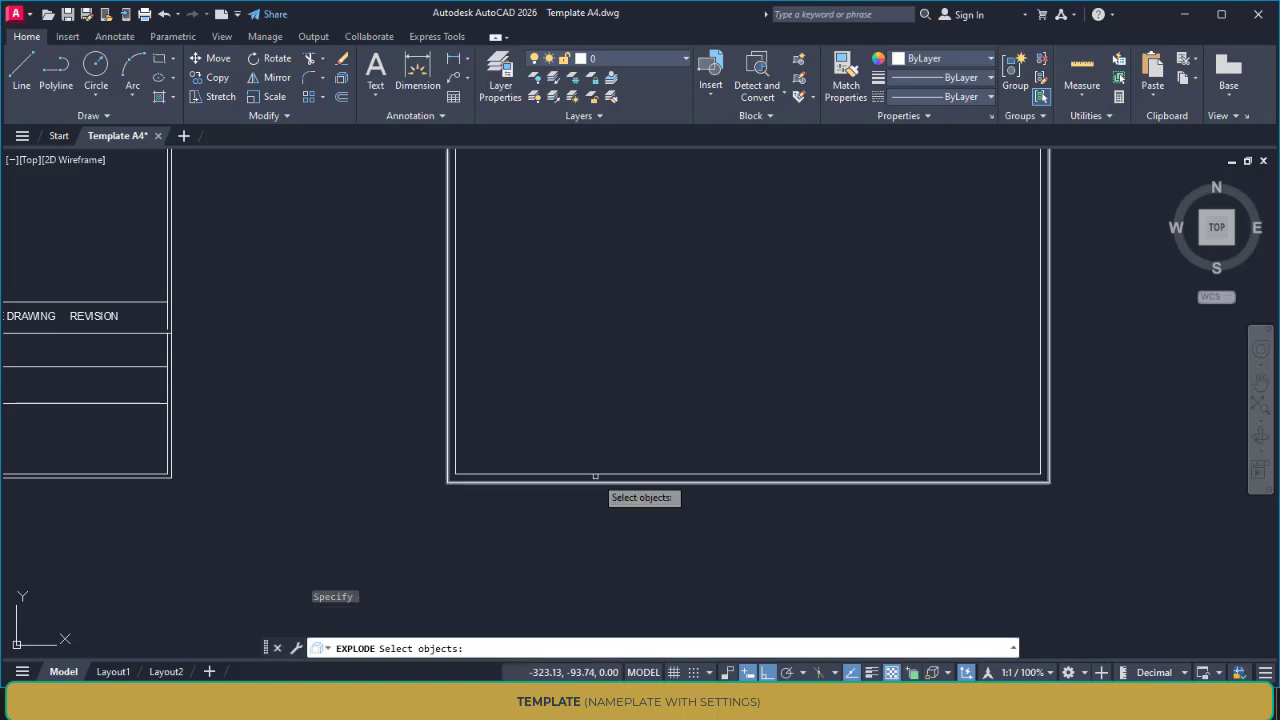
click(593, 474)
key(Return)
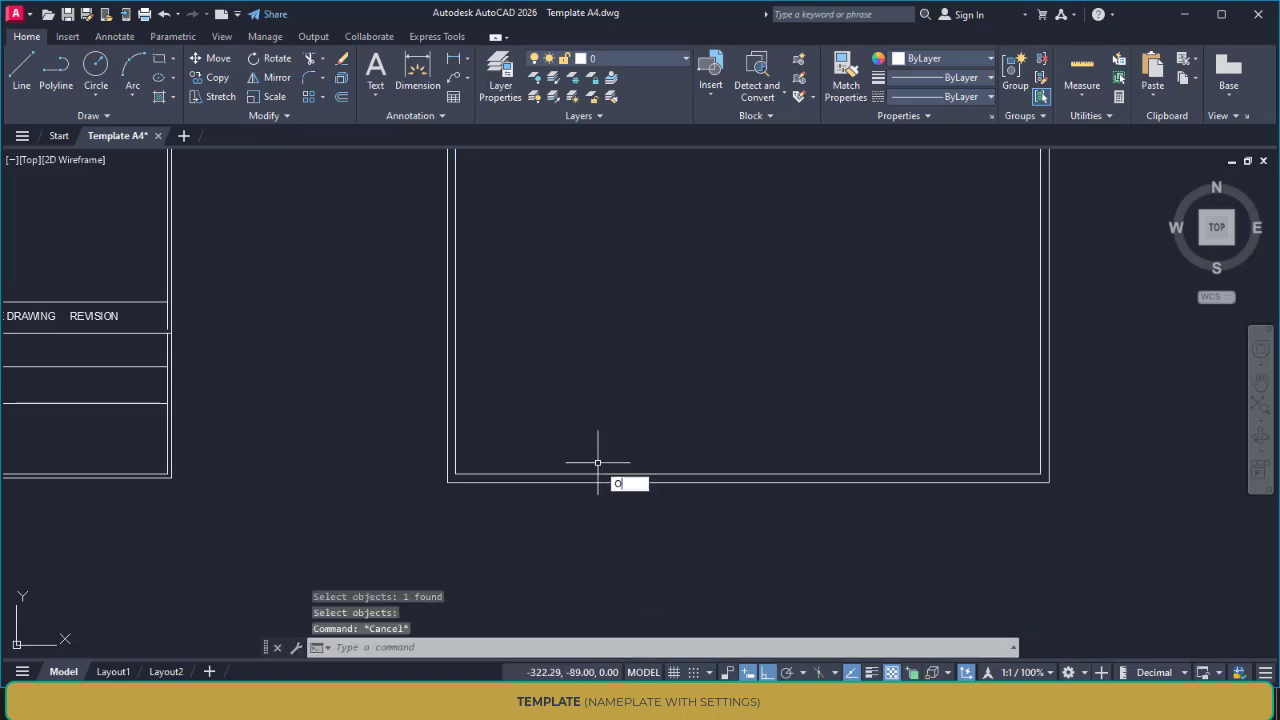
Offset the new inner border's lower line 60 mm upward to form the title block's upper edge
key(Return)
key(Return)
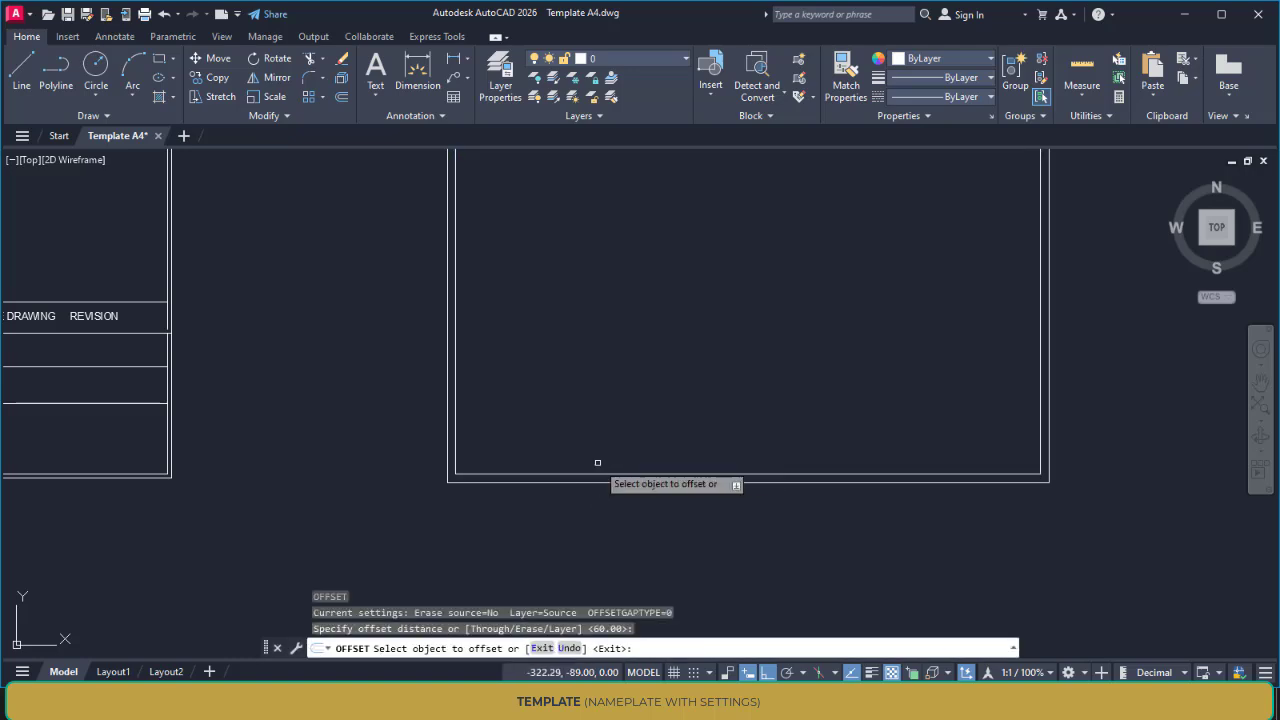
click(597, 474)
click(589, 382)
scroll(587, 383, down, 2)
mouse_move(562, 387)
middle_down()
mouse_move(568, 410)
mouse_move(744, 423)
mouse_move(586, 429)
mouse_move(694, 420)
middle_up()
key(Escape)
Measure the height of the first title block row on the existing template
text(di)
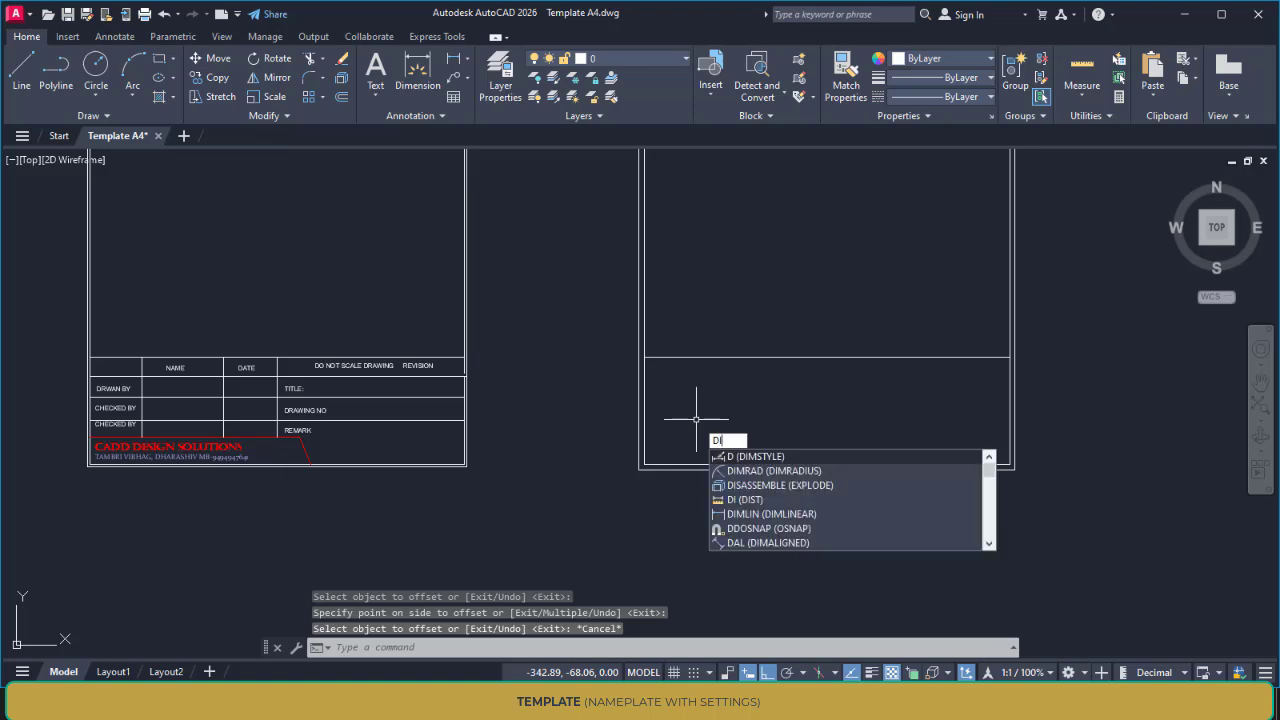
key(Return)
scroll(471, 363, up, 2)
click(463, 344)
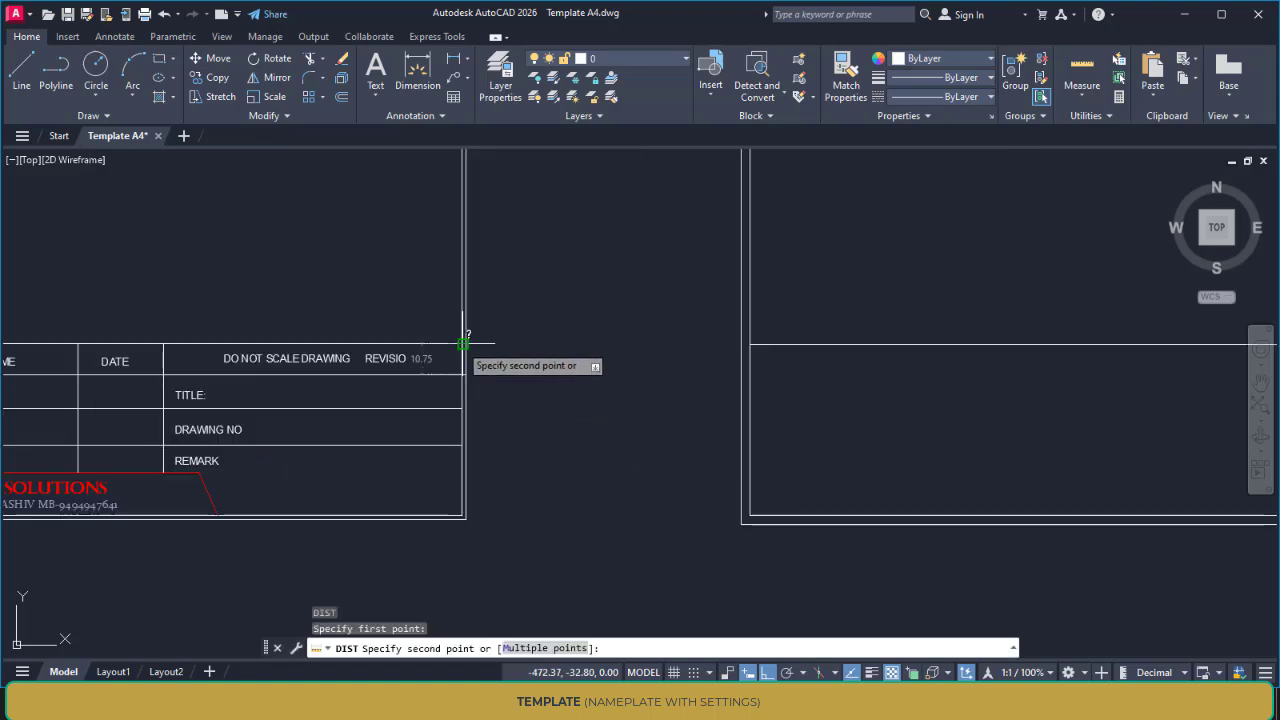
key(Escape)
scroll(594, 426, down, 2)
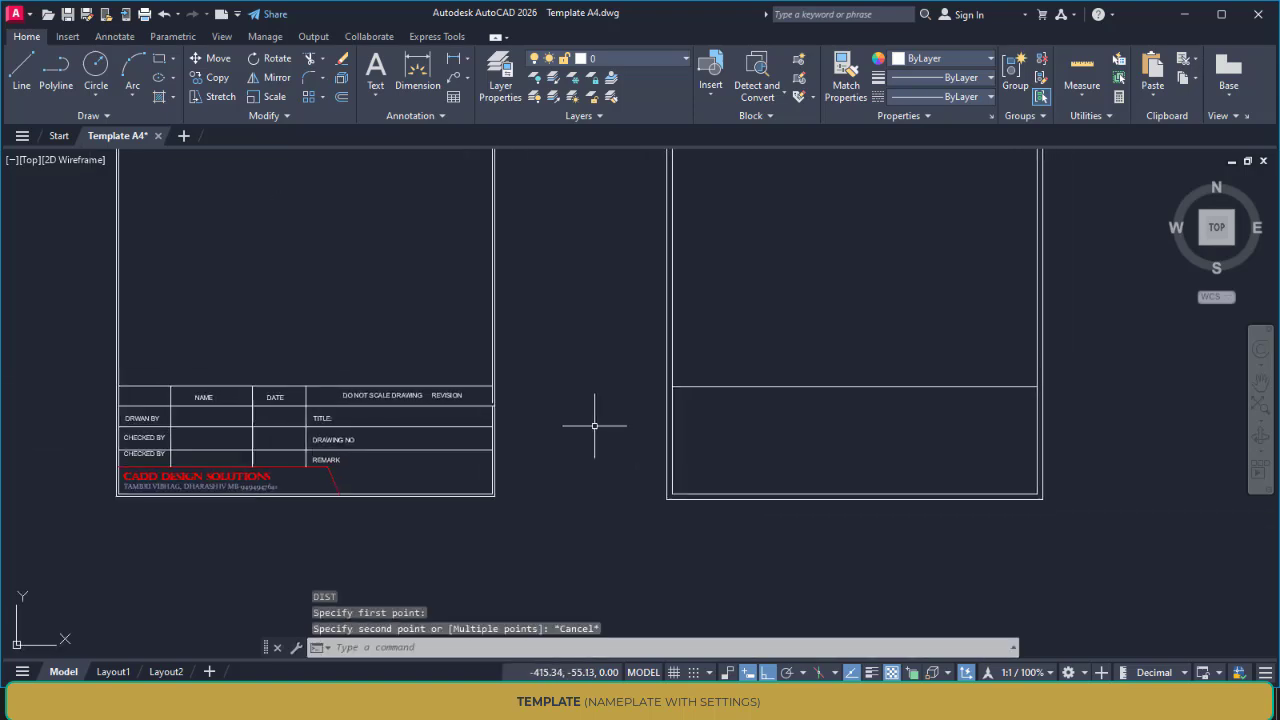
Offset the new title block's upper line downward four times in successive 10 mm steps to form the rows
key(Return)
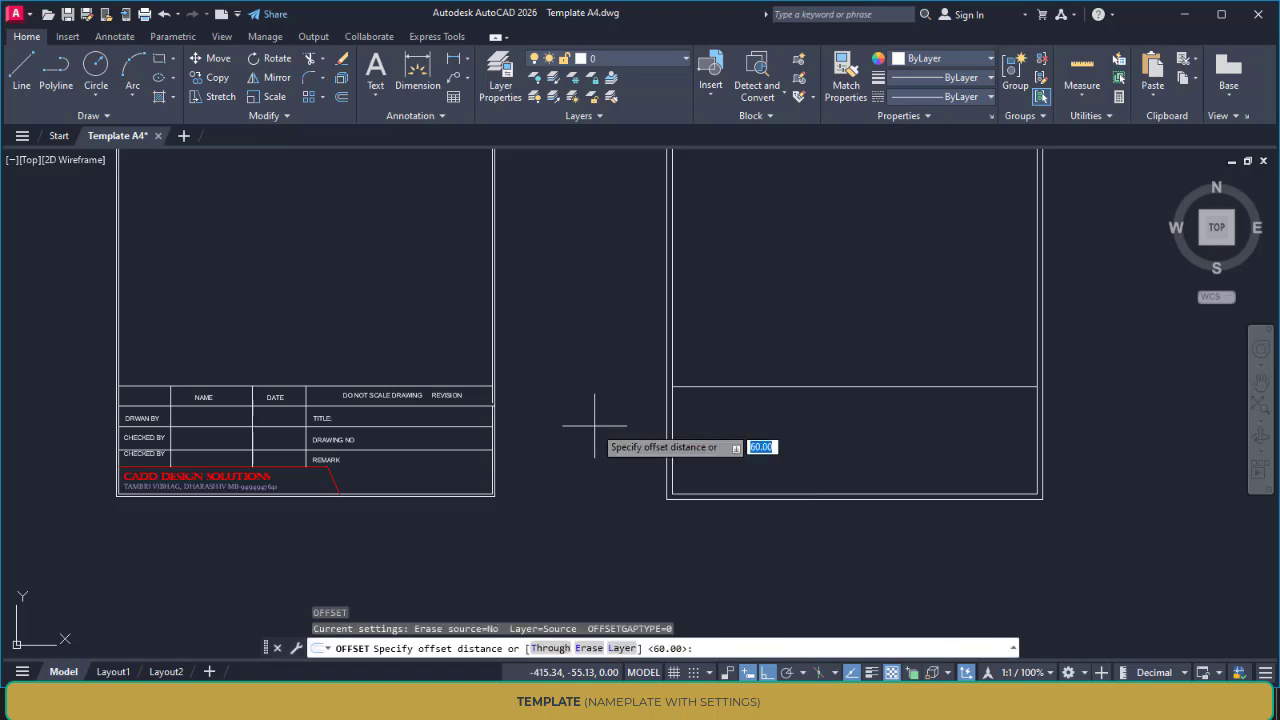
key(Return)
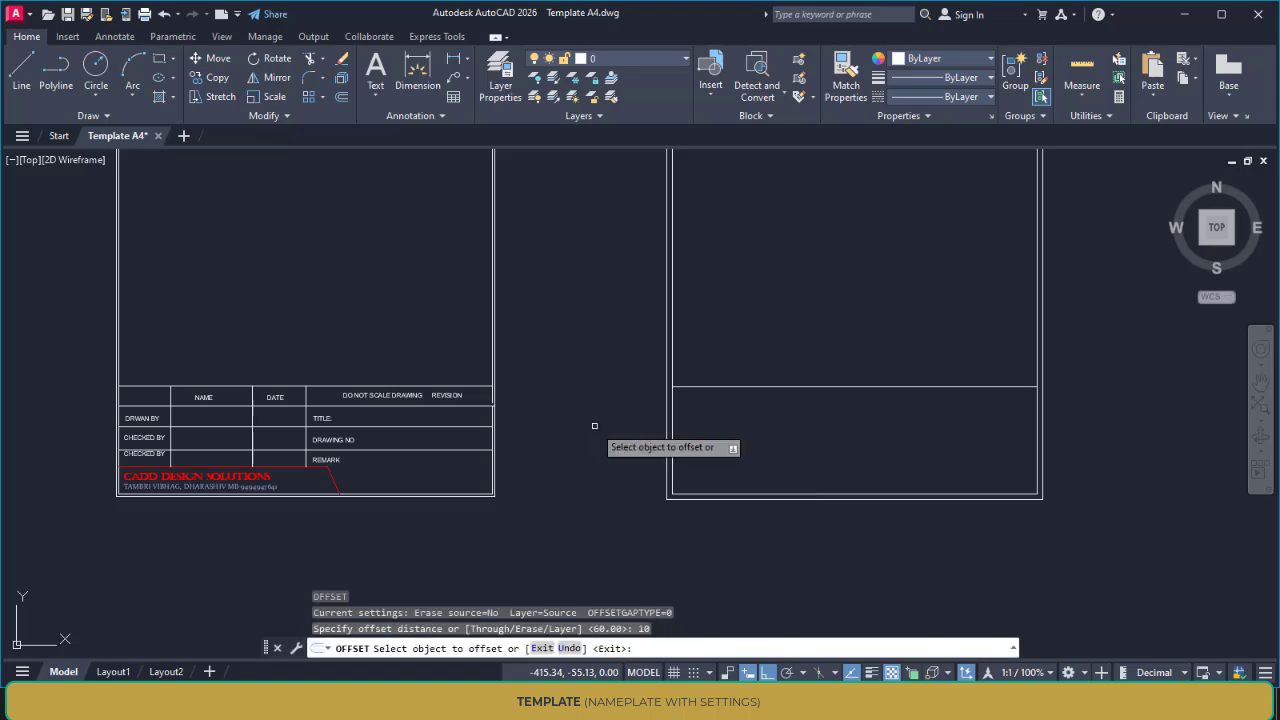
click(688, 386)
click(696, 401)
click(697, 404)
click(699, 426)
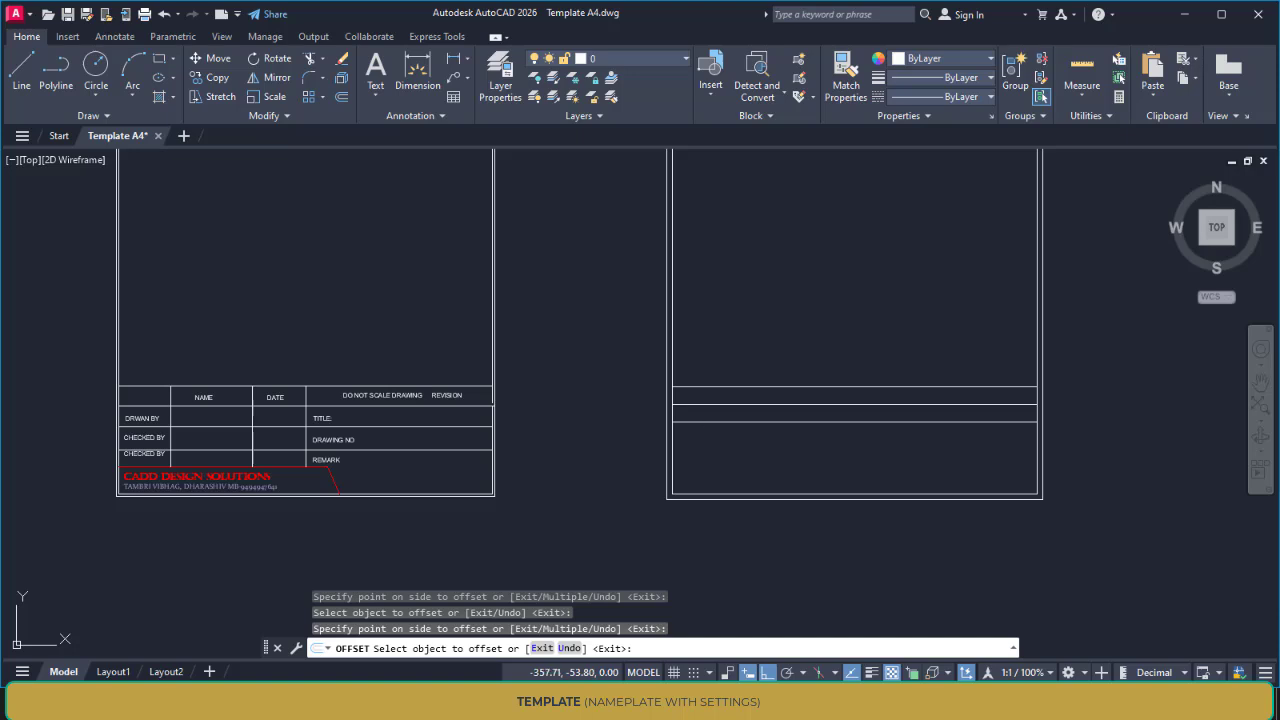
click(697, 422)
click(697, 441)
click(697, 441)
click(775, 477)
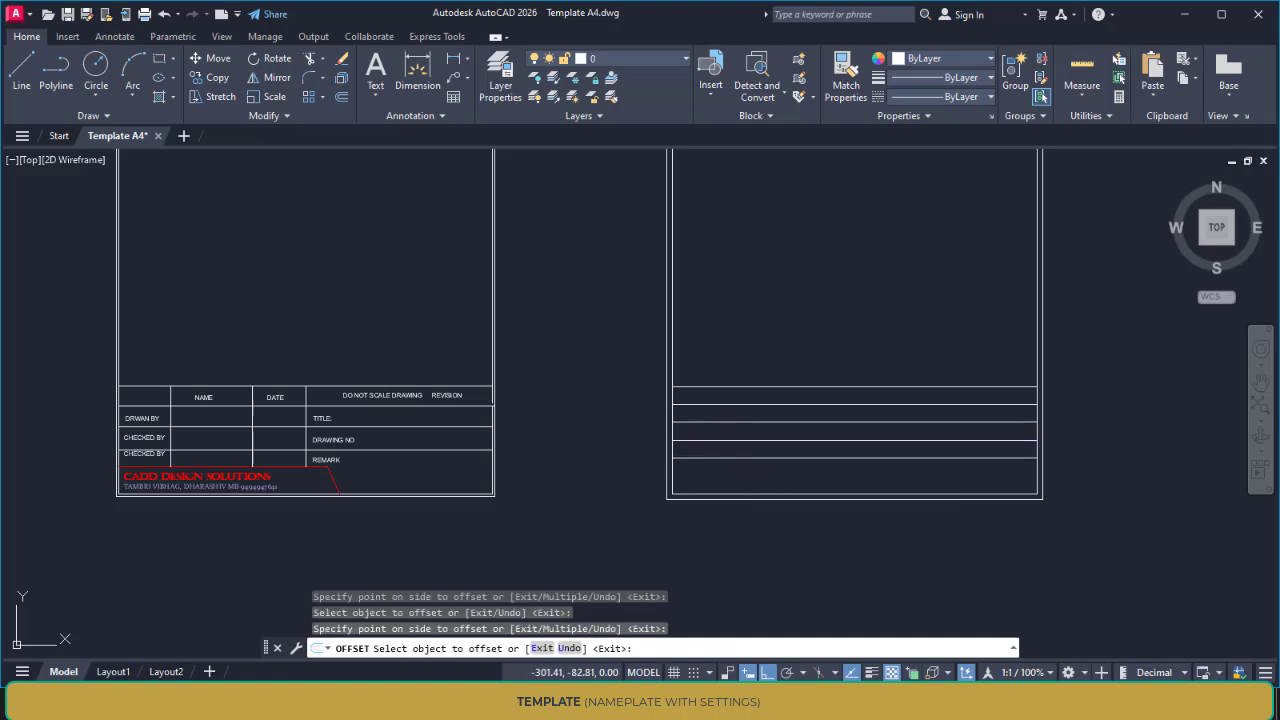
key(Escape)
key(Escape)
middle_drag(733, 469, 611, 467)
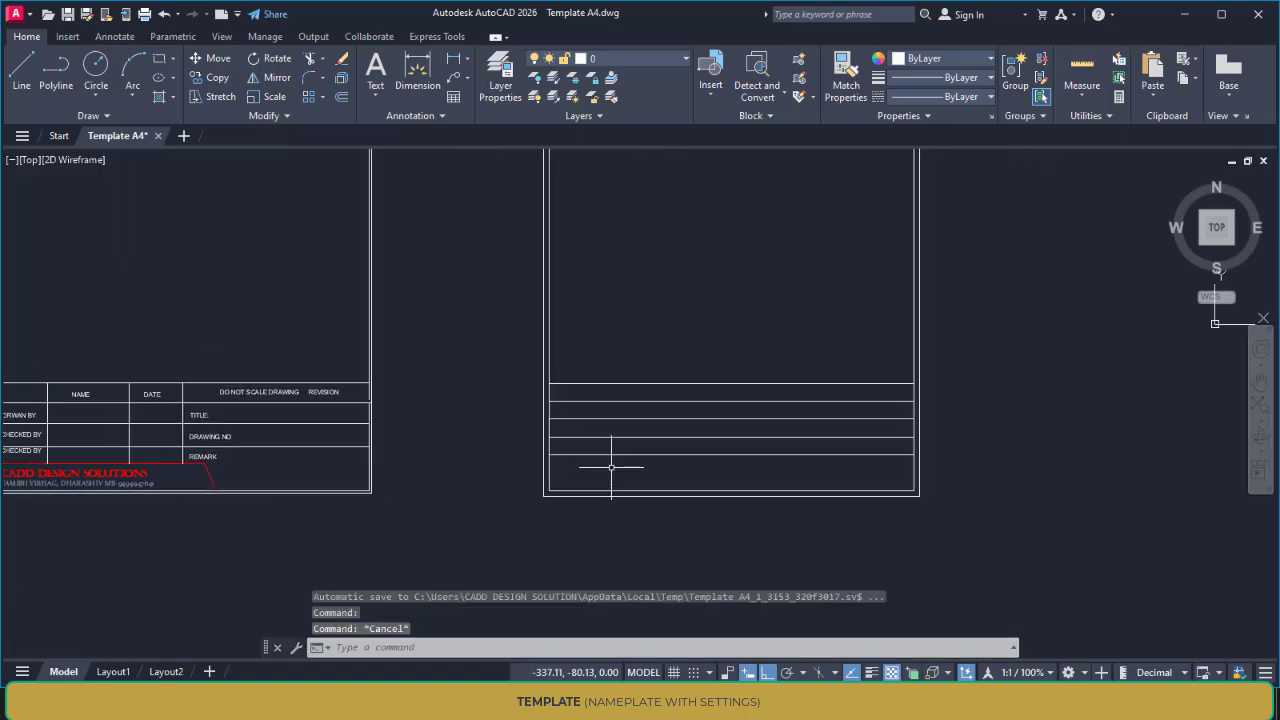
text(l)
key(Return)
scroll(586, 409, up, 2)
middle_drag(669, 409, 889, 409)
key(Escape)
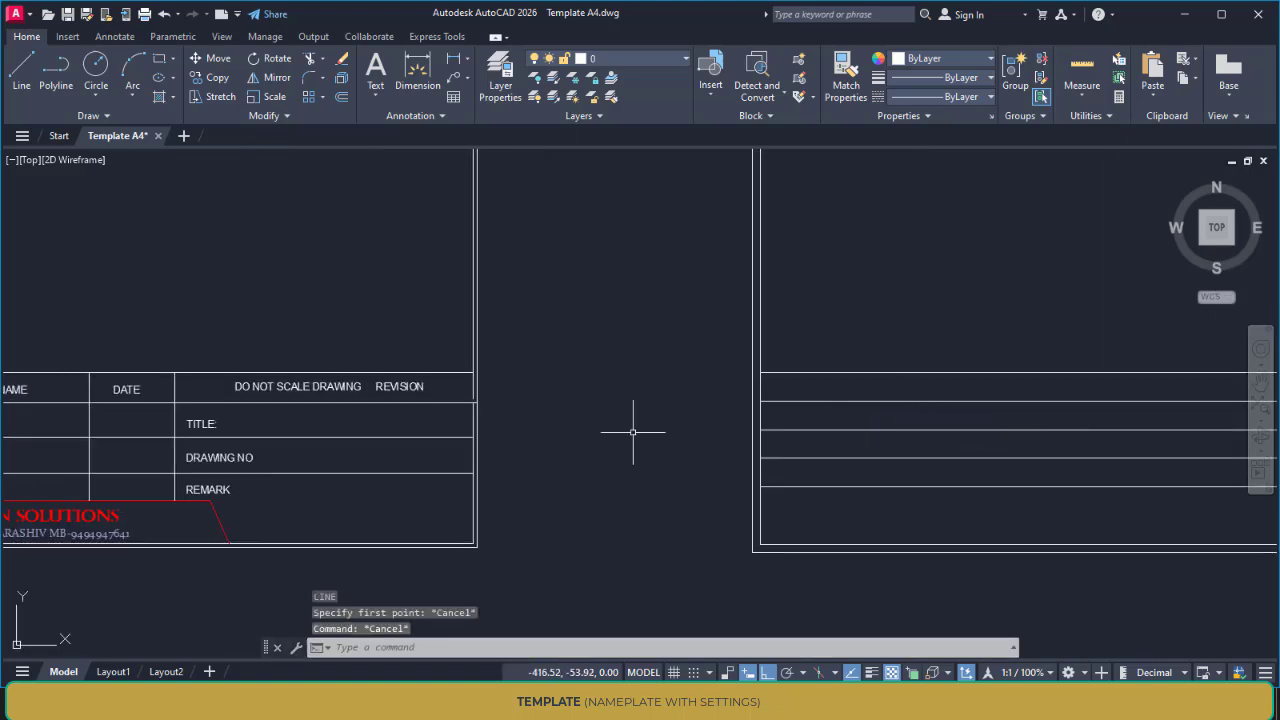
Add multiline text reading "DRAWN BY :" at the start of the new title block's second row
scroll(631, 431, down, 2)
middle_drag(631, 431, 714, 412)
key(Return)
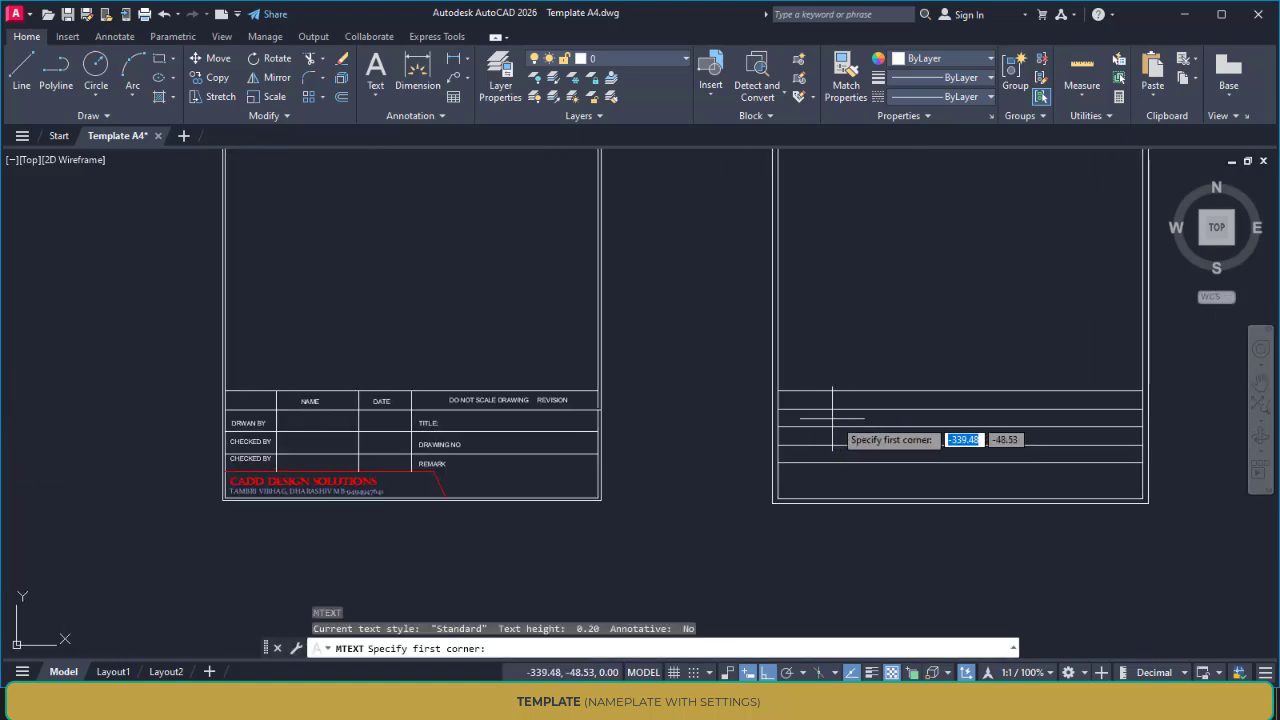
scroll(771, 417, up, 6)
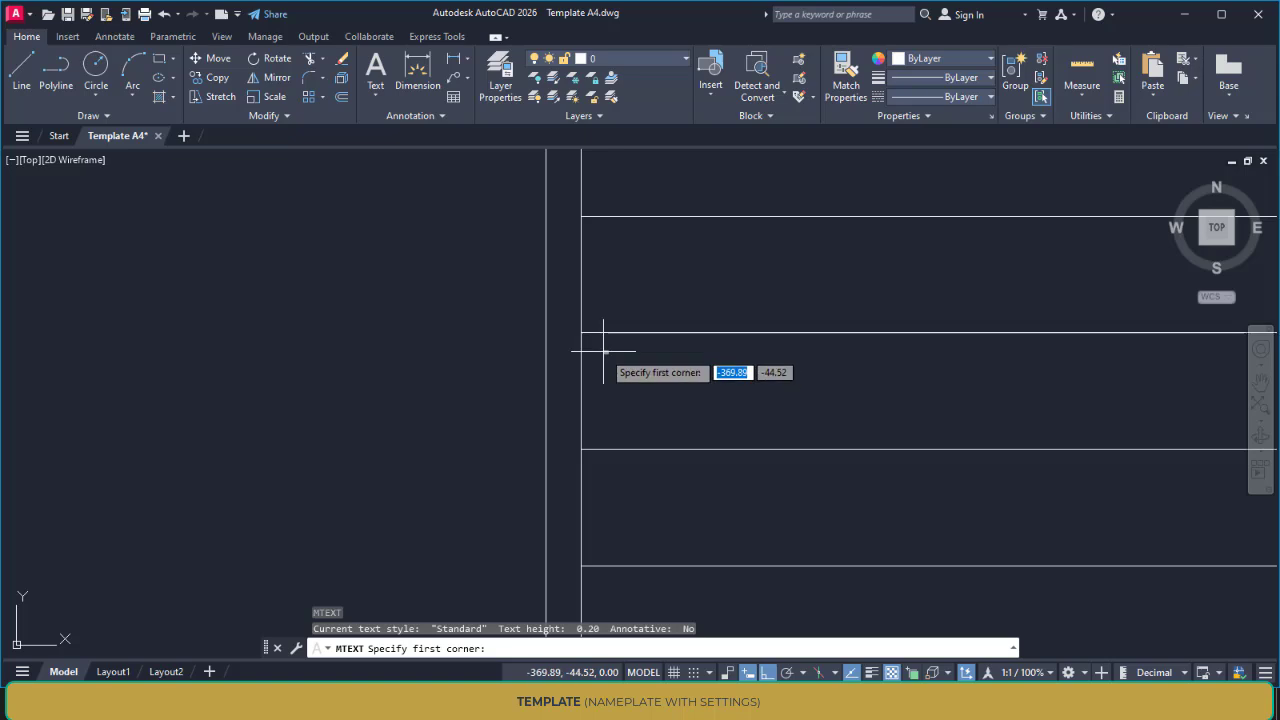
click(603, 351)
click(922, 430)
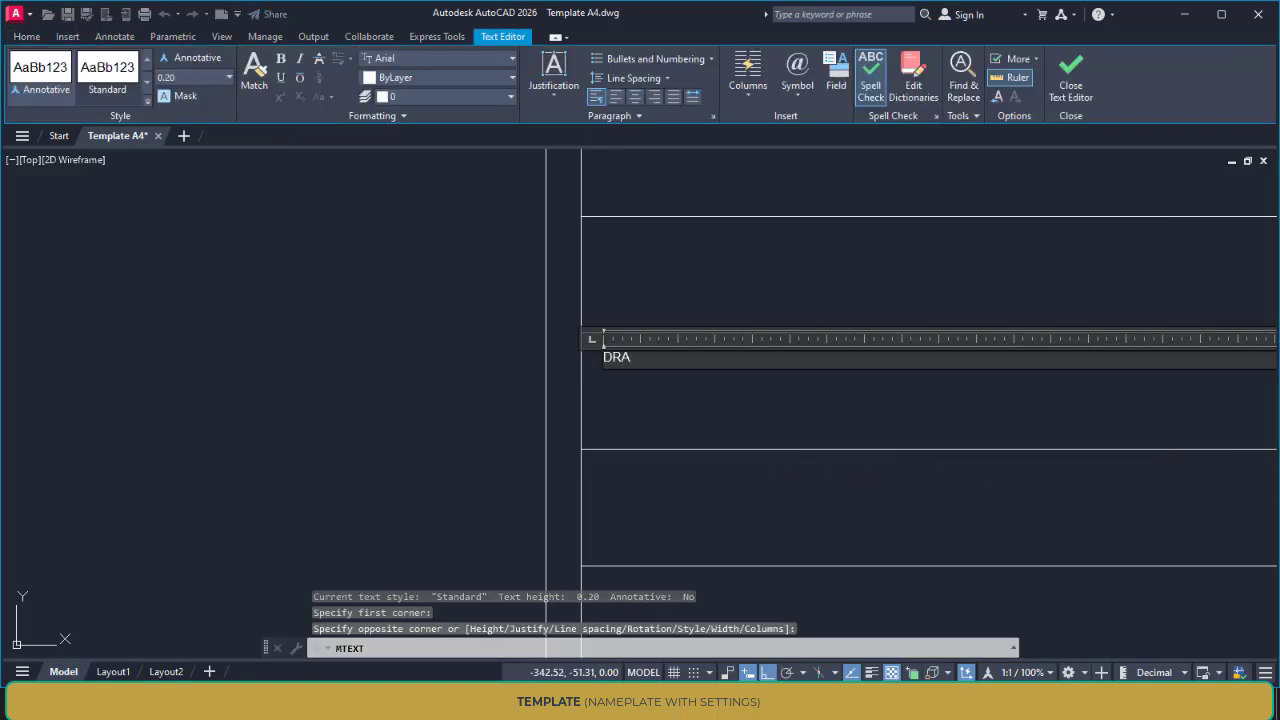
text(DRA)
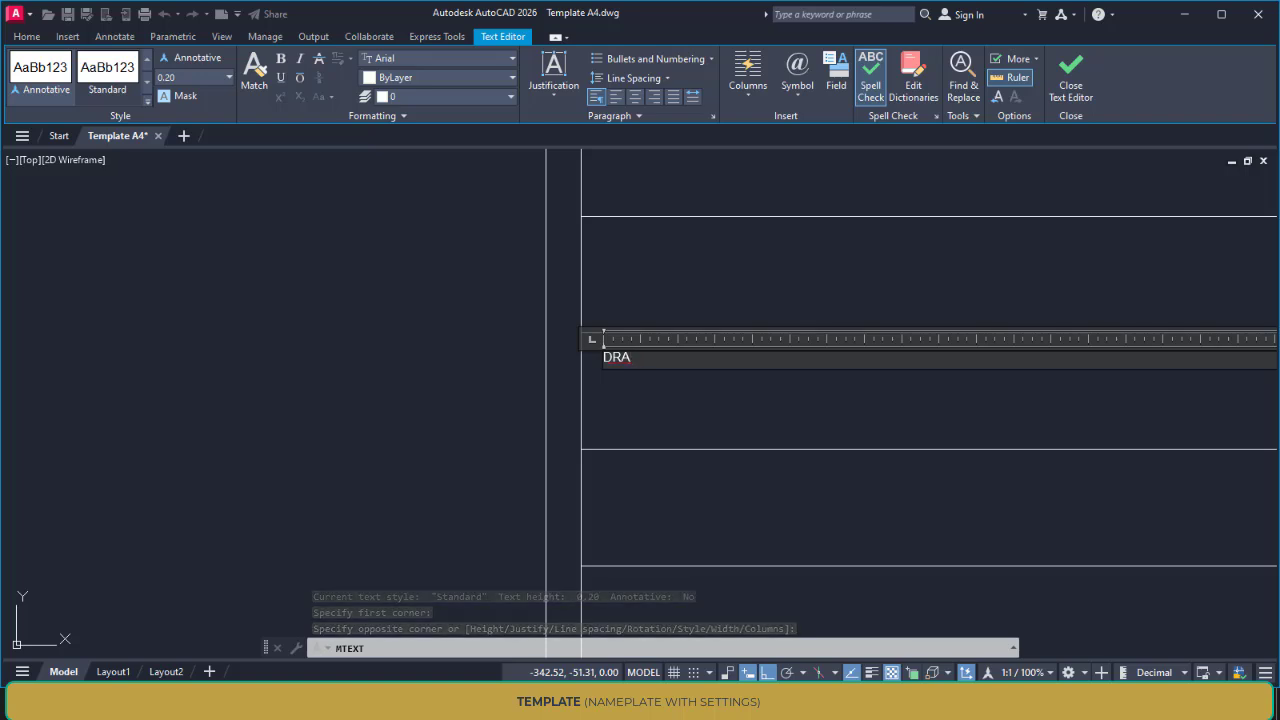
text(WN BY :)
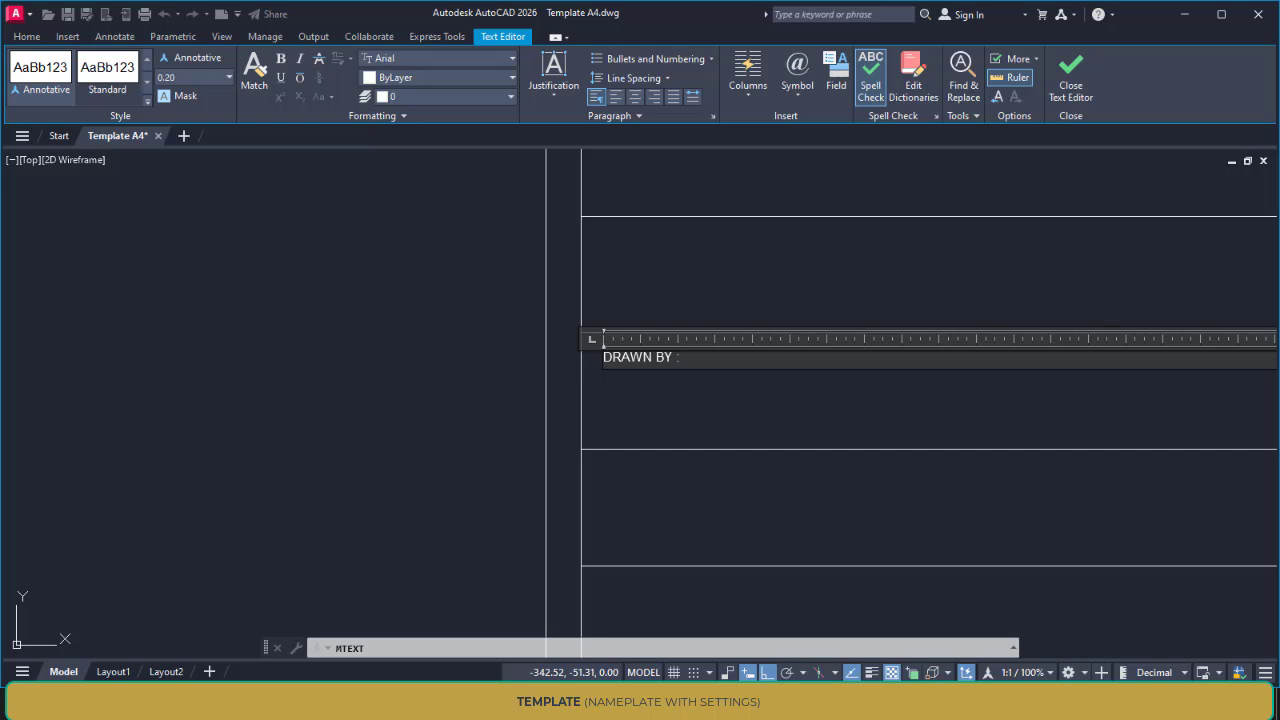
Set the height of the "DRAWN BY :" text to 6 and finish editing it
drag(691, 357, 582, 357)
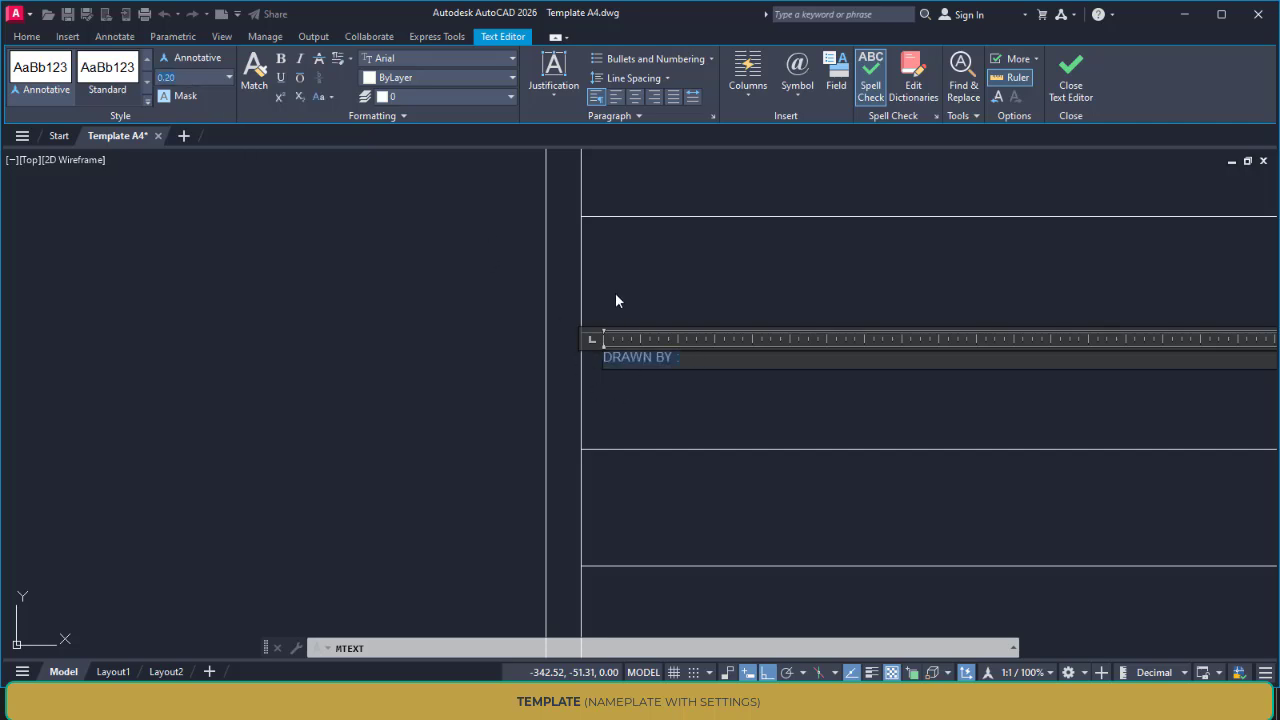
click(195, 77)
text(6)
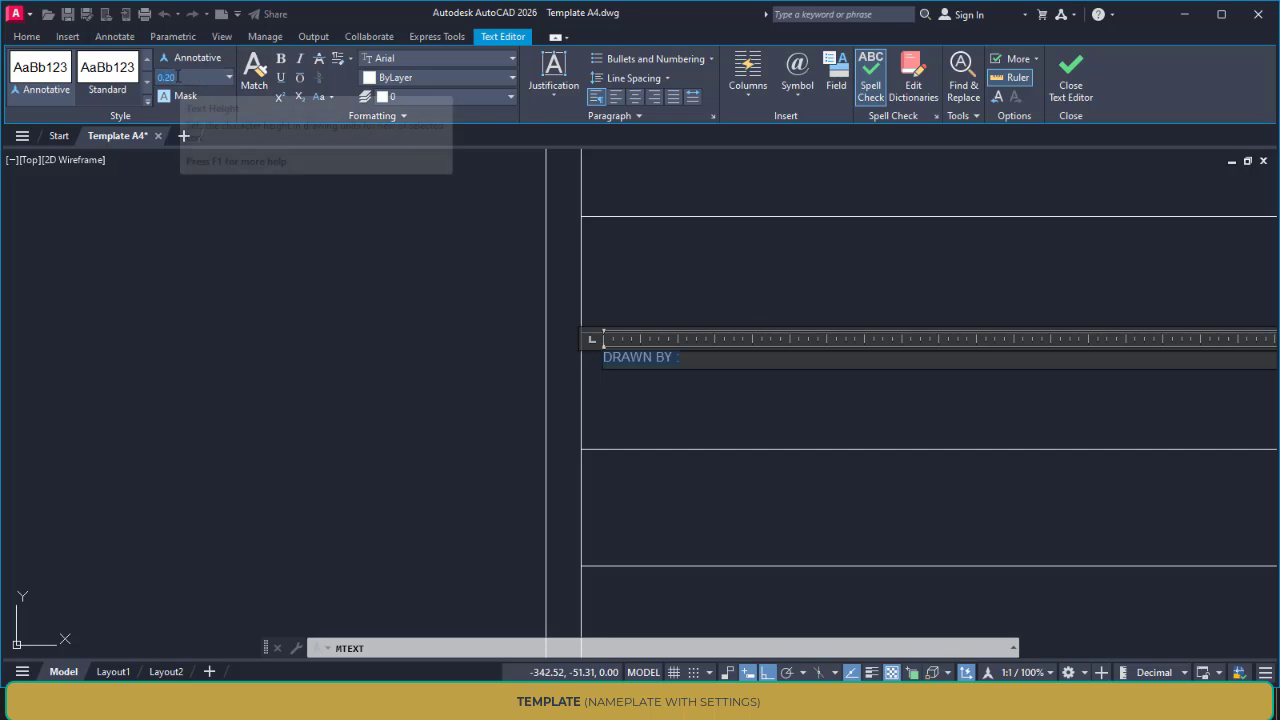
key(Return)
click(224, 302)
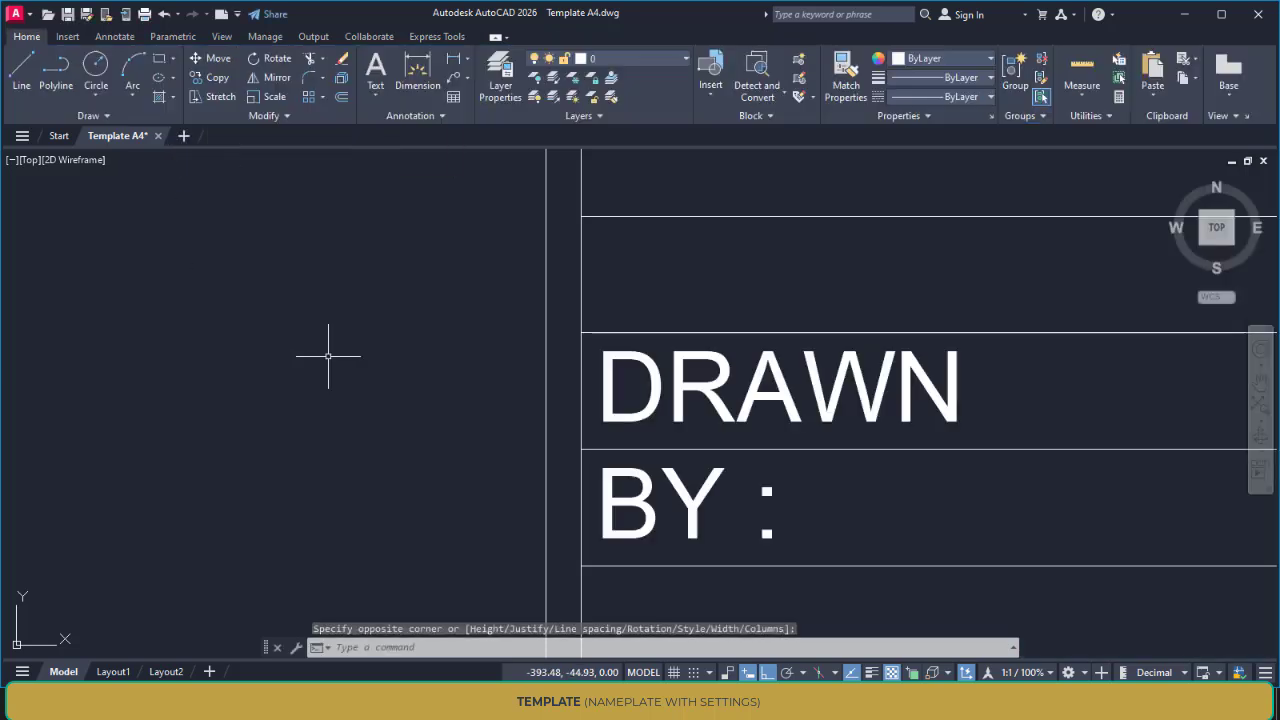
Set the "DRAWN BY :" text height to 4 and widen its text box so the label fits on one line
scroll(800, 410, down, 4)
middle_drag(797, 406, 536, 372)
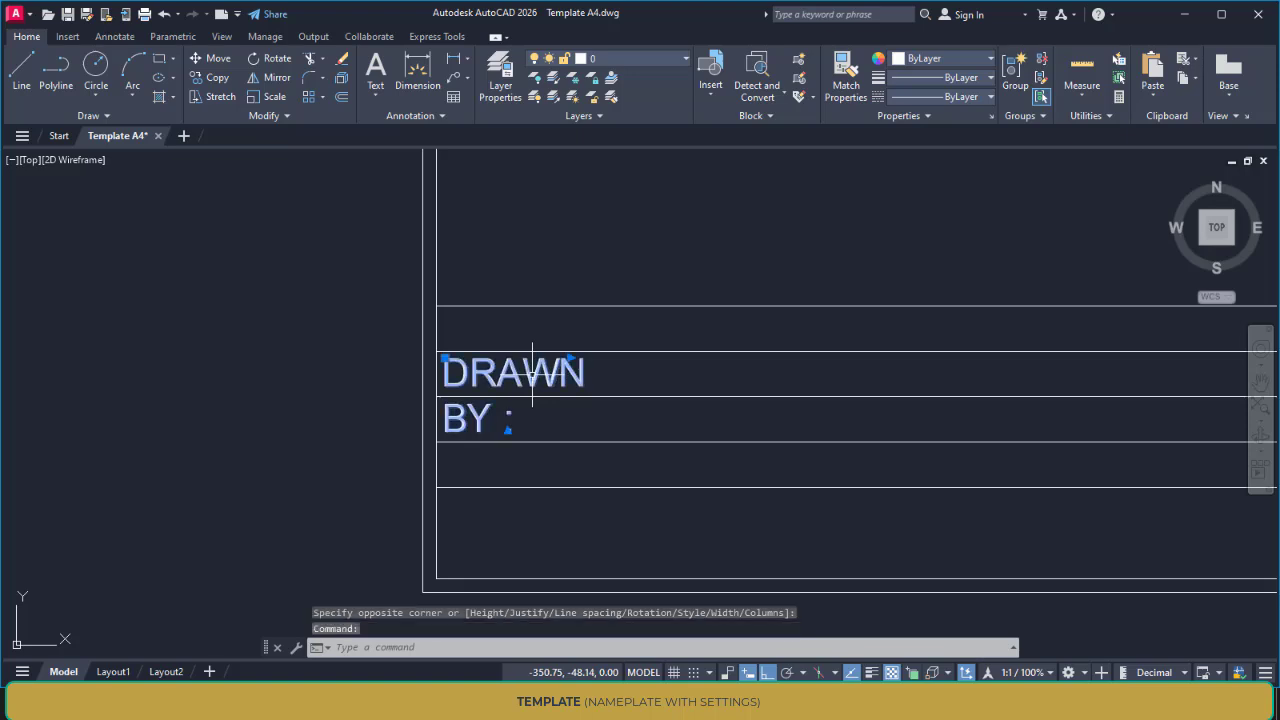
click(477, 374)
double_click(477, 374)
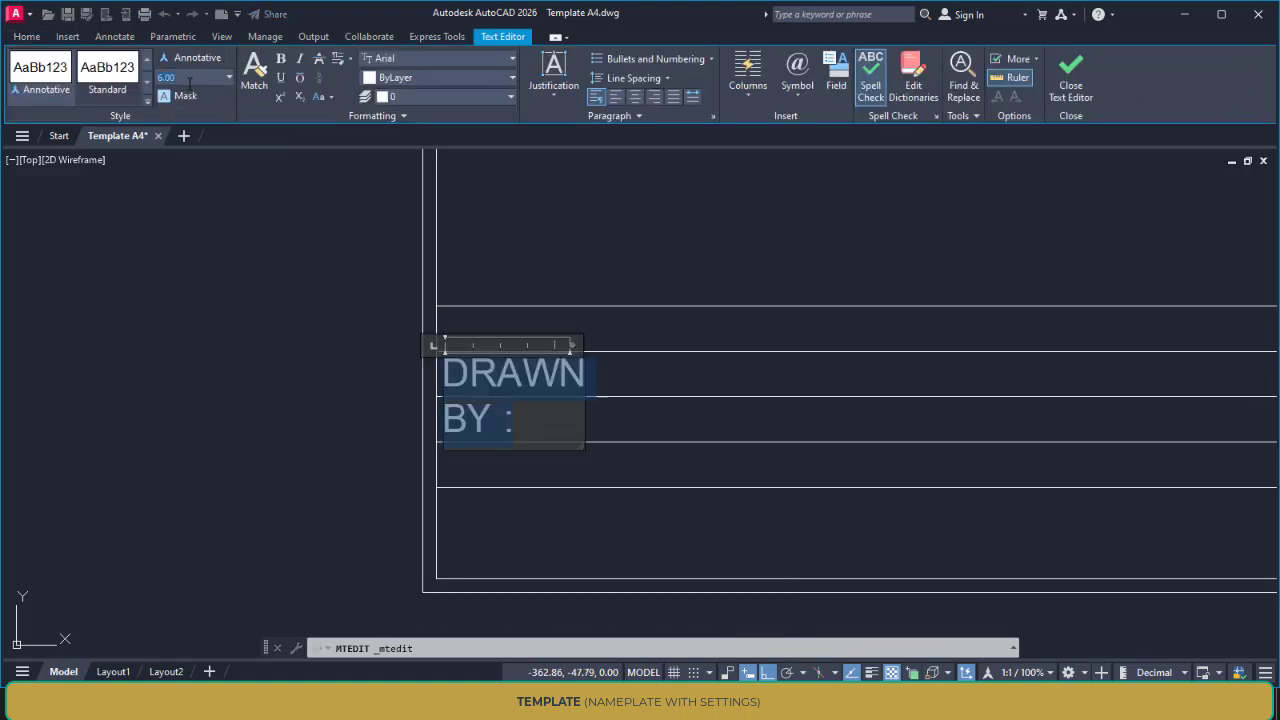
text(4)
key(Return)
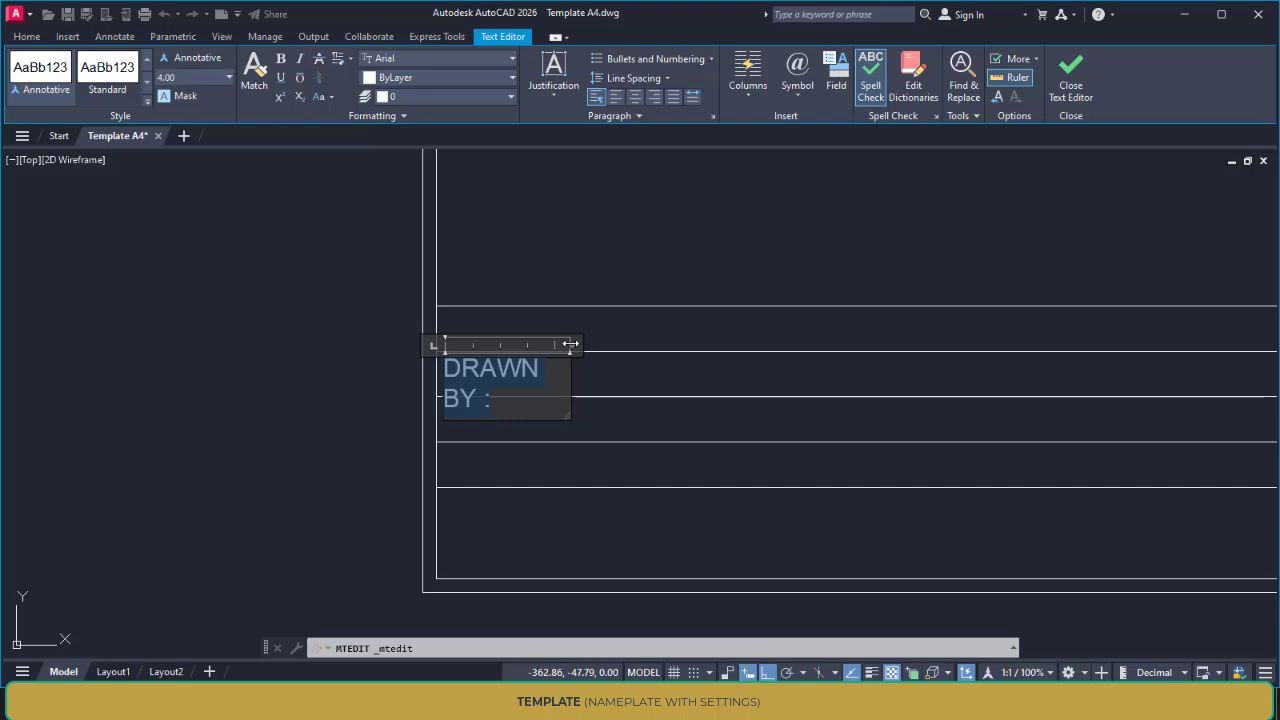
drag(570, 344, 677, 344)
click(581, 437)
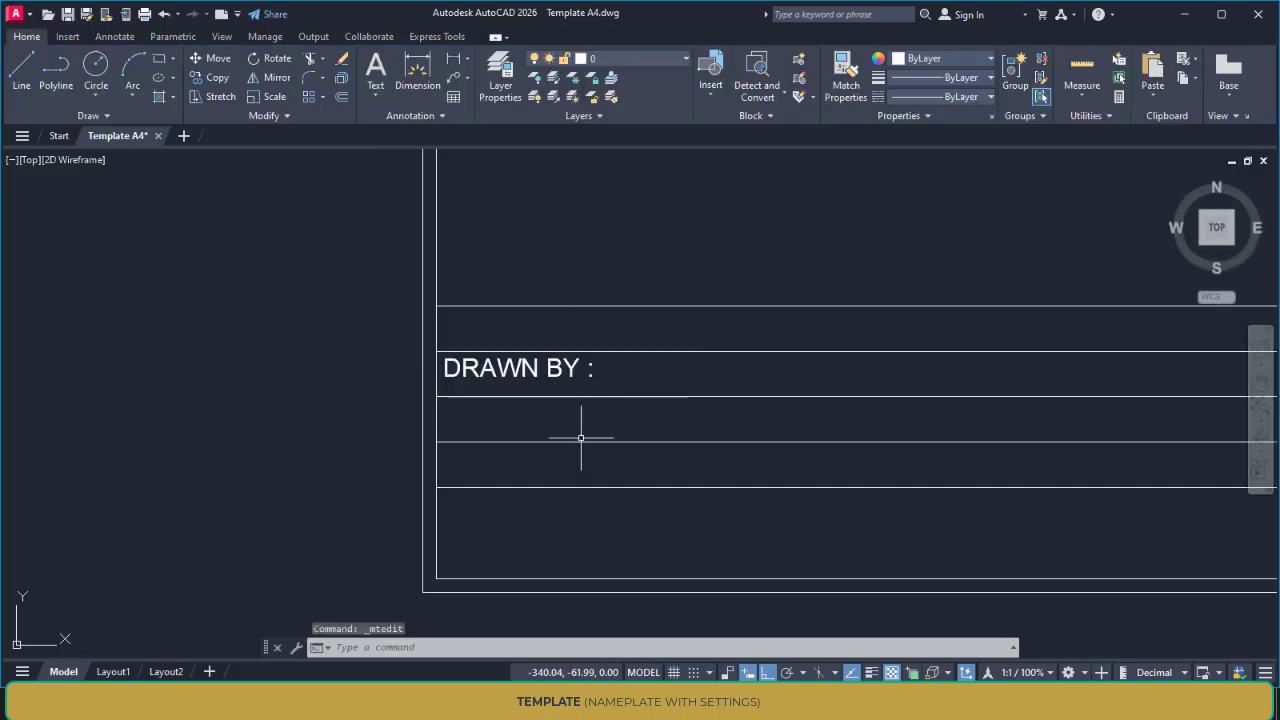
Change the font of the "DRAWN BY :" label to Times New Roman
double_click(531, 376)
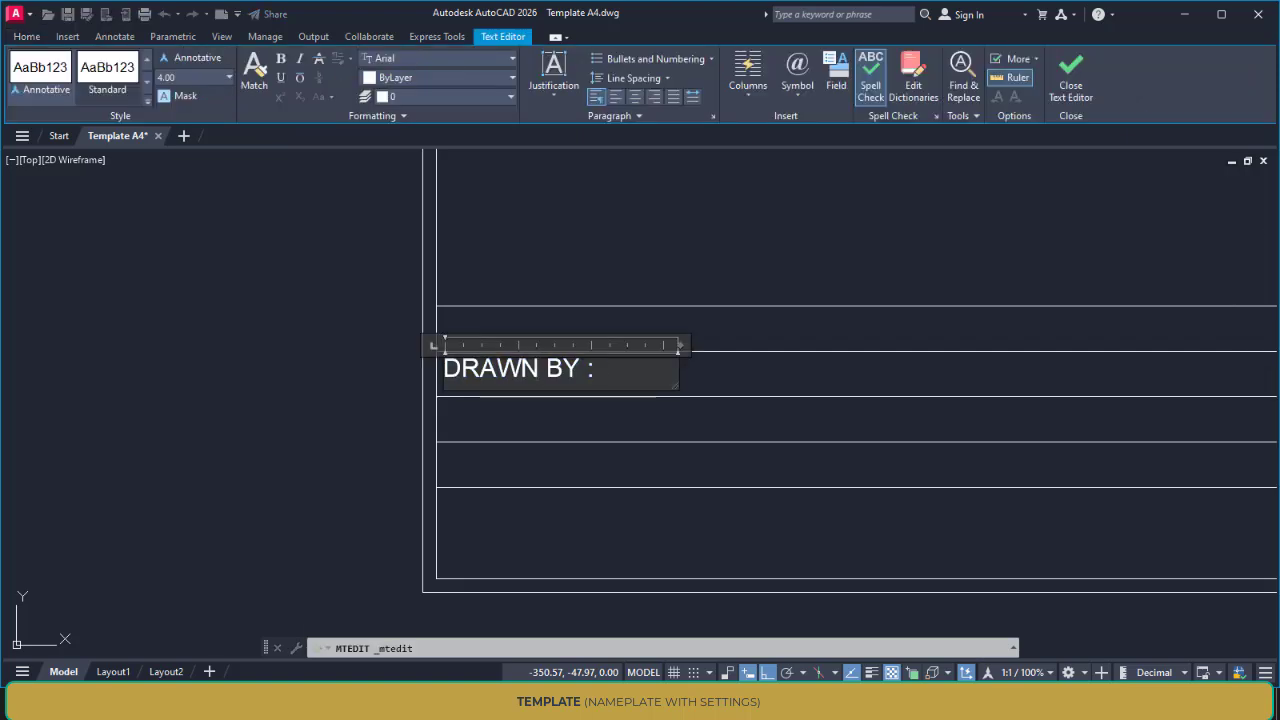
drag(597, 370, 397, 373)
click(410, 58)
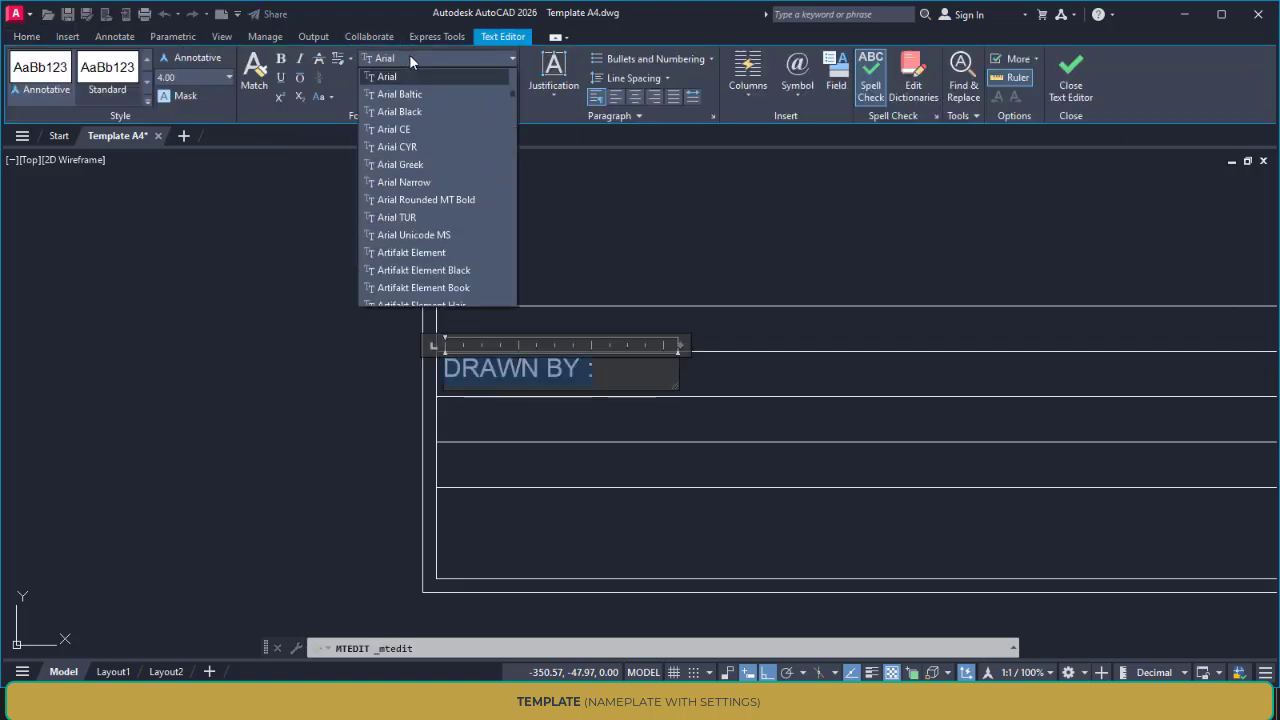
scroll(452, 177, down, 10)
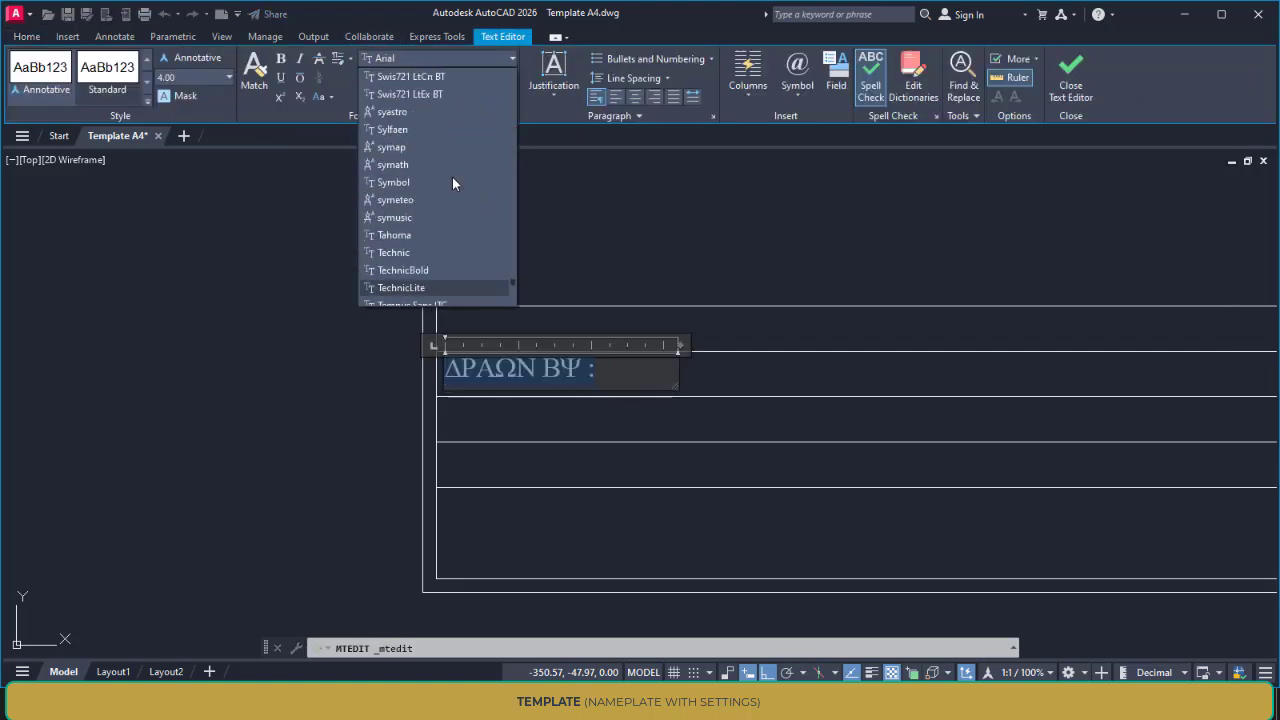
scroll(452, 177, down, 1)
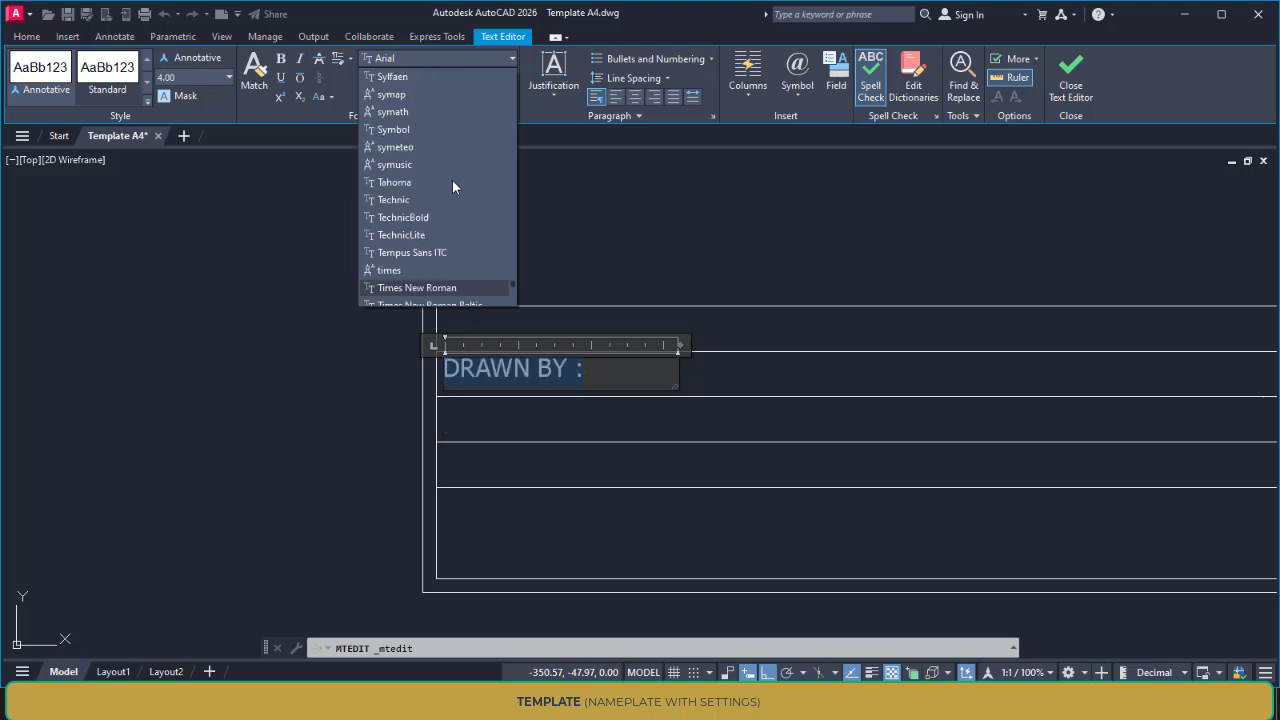
click(437, 287)
click(317, 364)
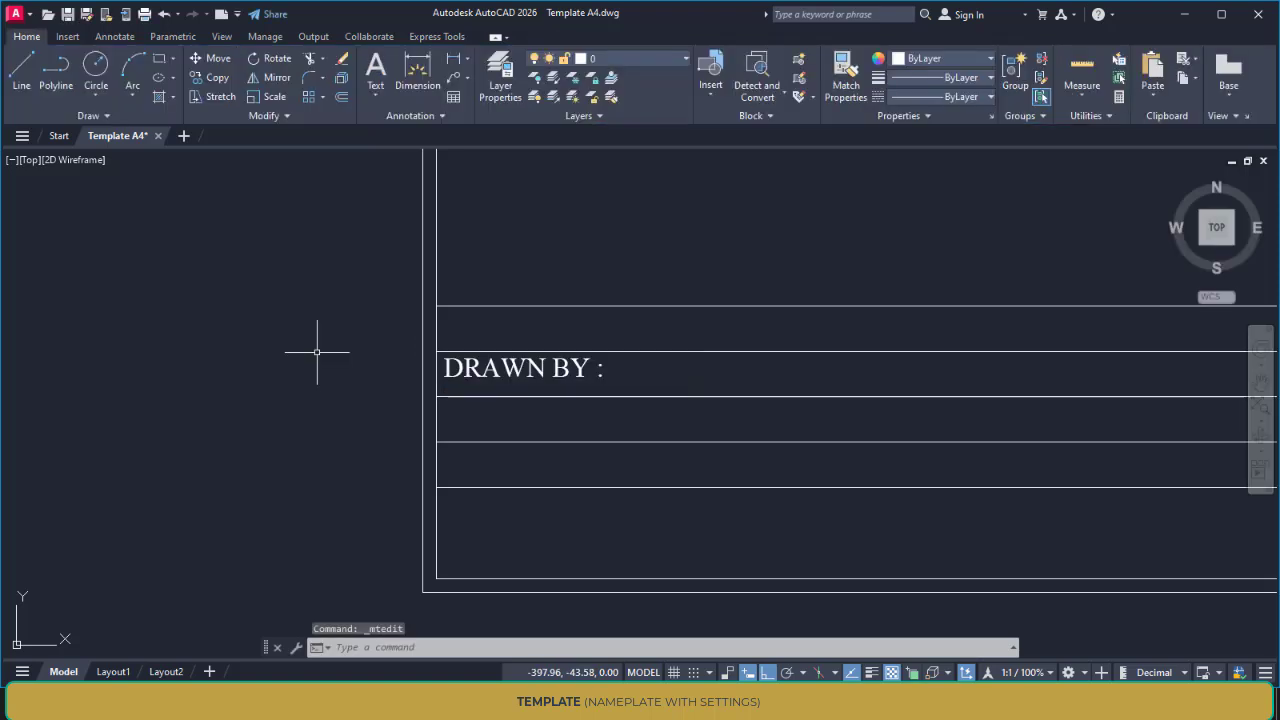
Change the colour of the "DRAWN BY :" label text to the pale cream 254,234,185
double_click(548, 369)
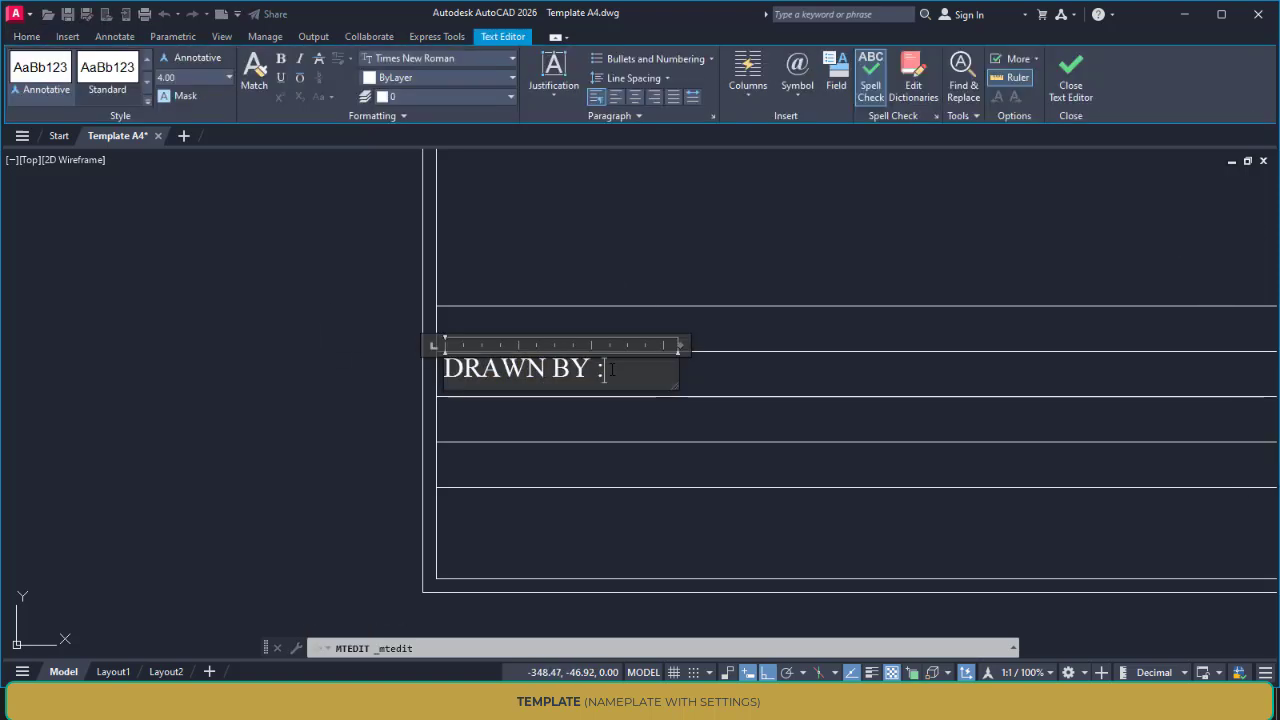
click(423, 77)
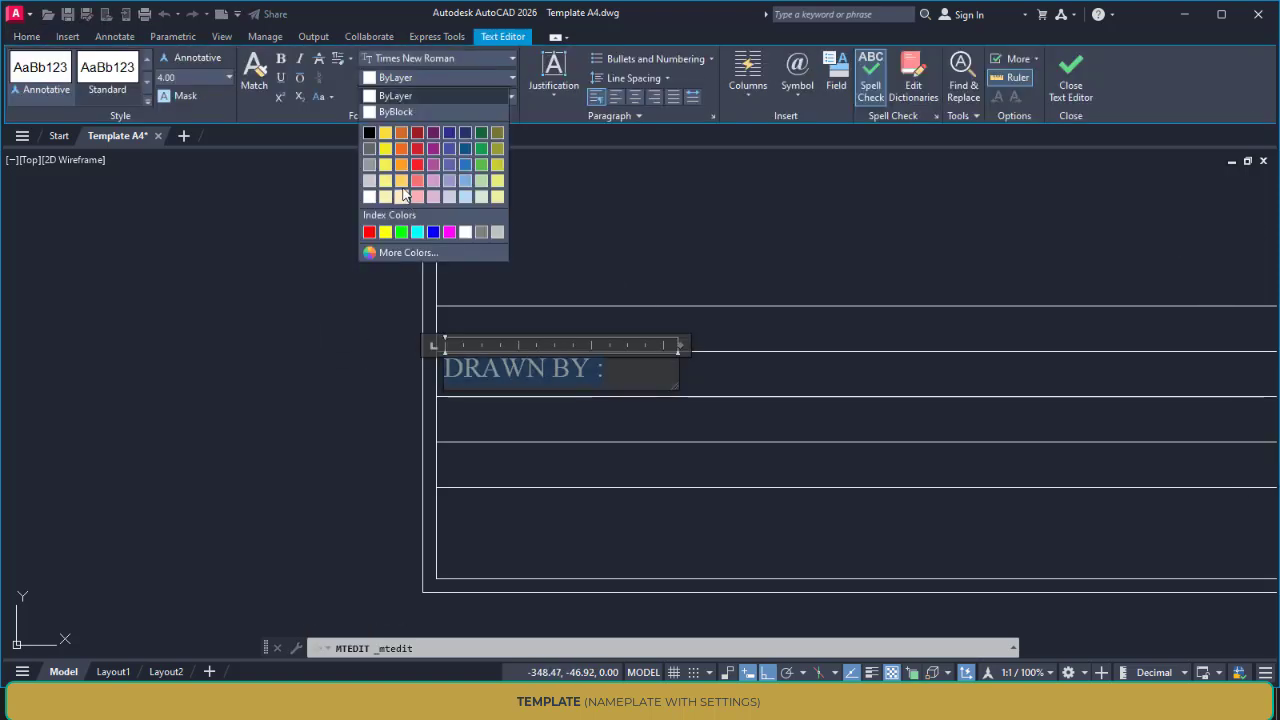
click(406, 200)
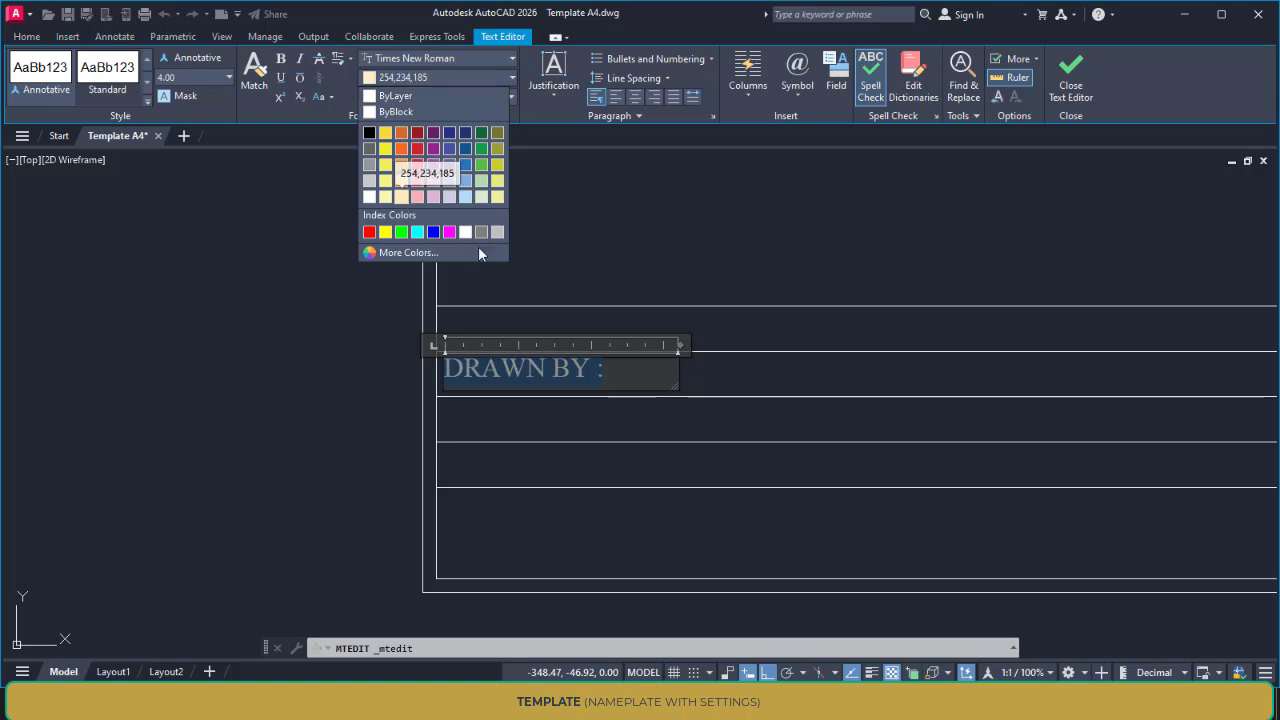
click(694, 299)
Copy the "DRAWN BY :" label into the three title block rows below, using its row's upper corner as base point
scroll(603, 345, down, 4)
scroll(606, 345, up, 4)
middle_drag(606, 345, 664, 304)
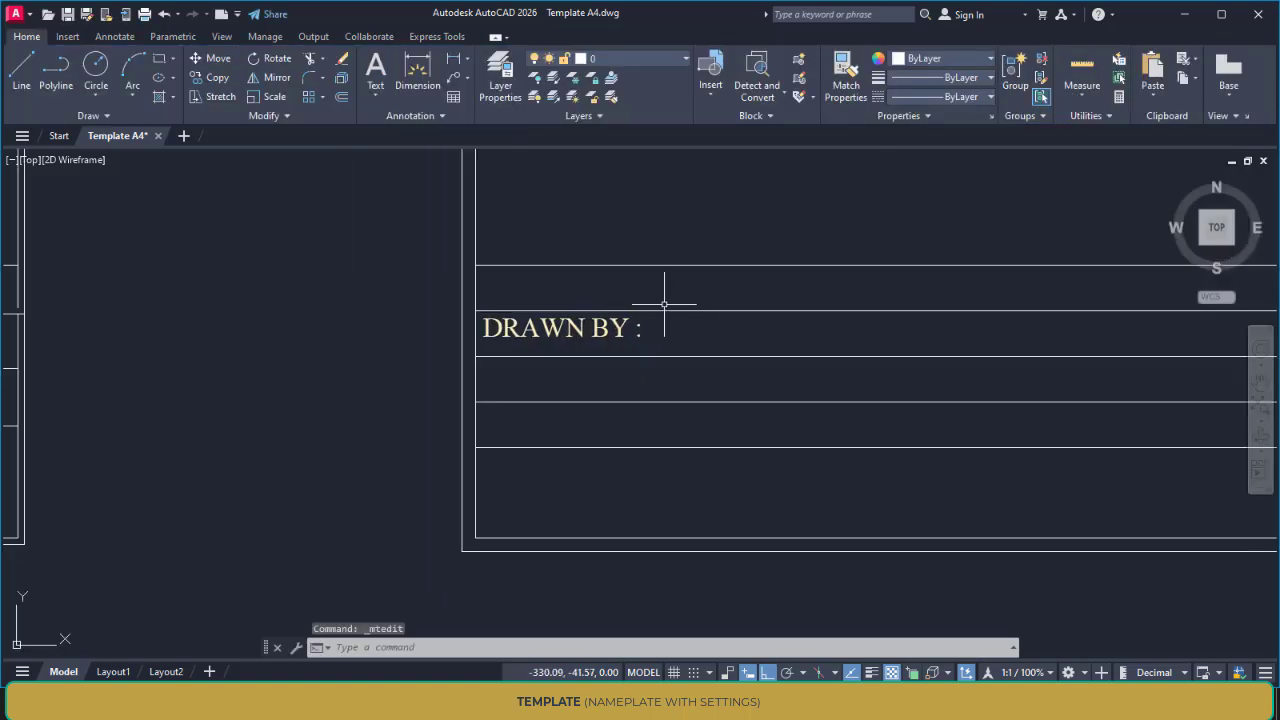
text(Co)
key(Return)
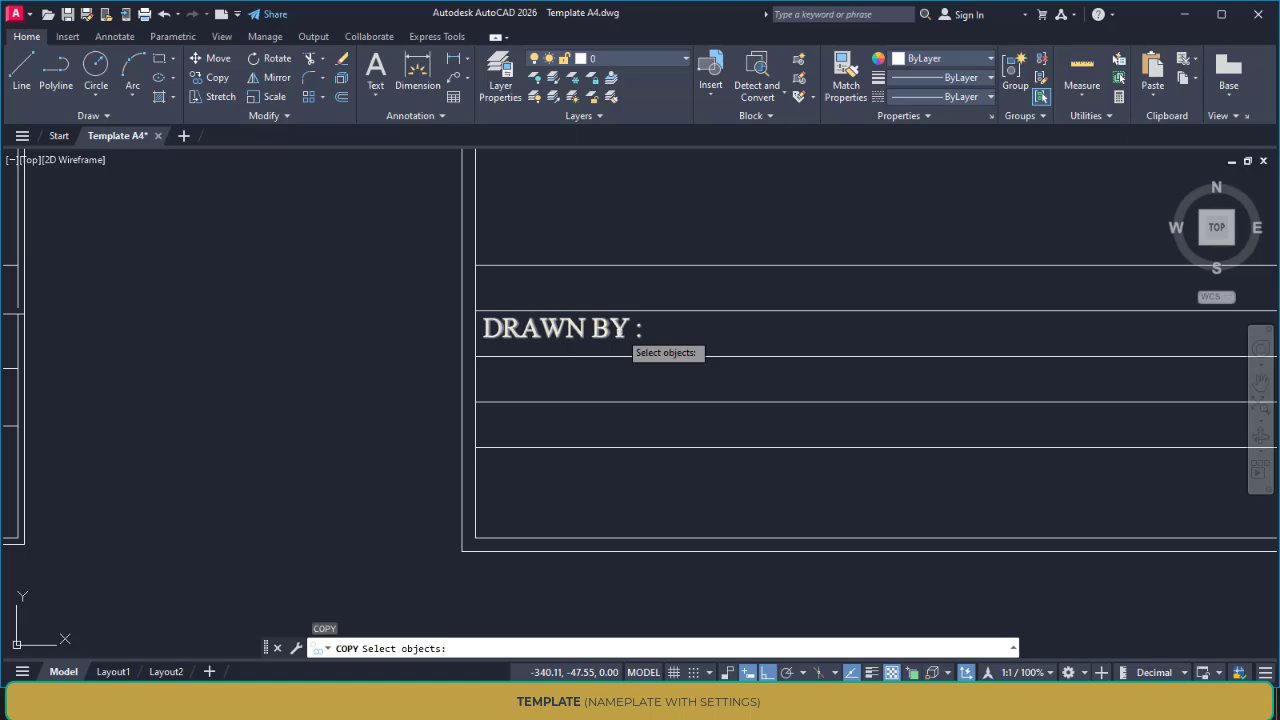
click(628, 340)
key(Return)
click(474, 311)
middle_drag(500, 260, 508, 137)
click(485, 233)
click(485, 279)
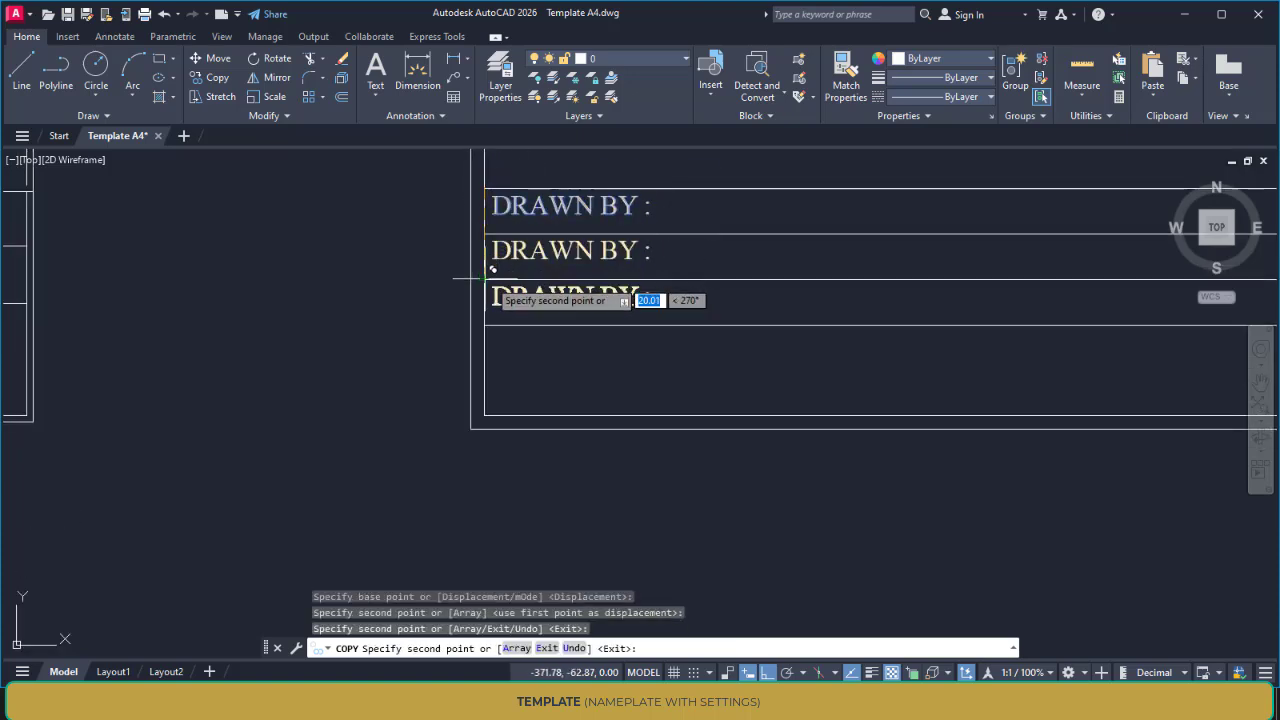
middle_drag(697, 240, 658, 275)
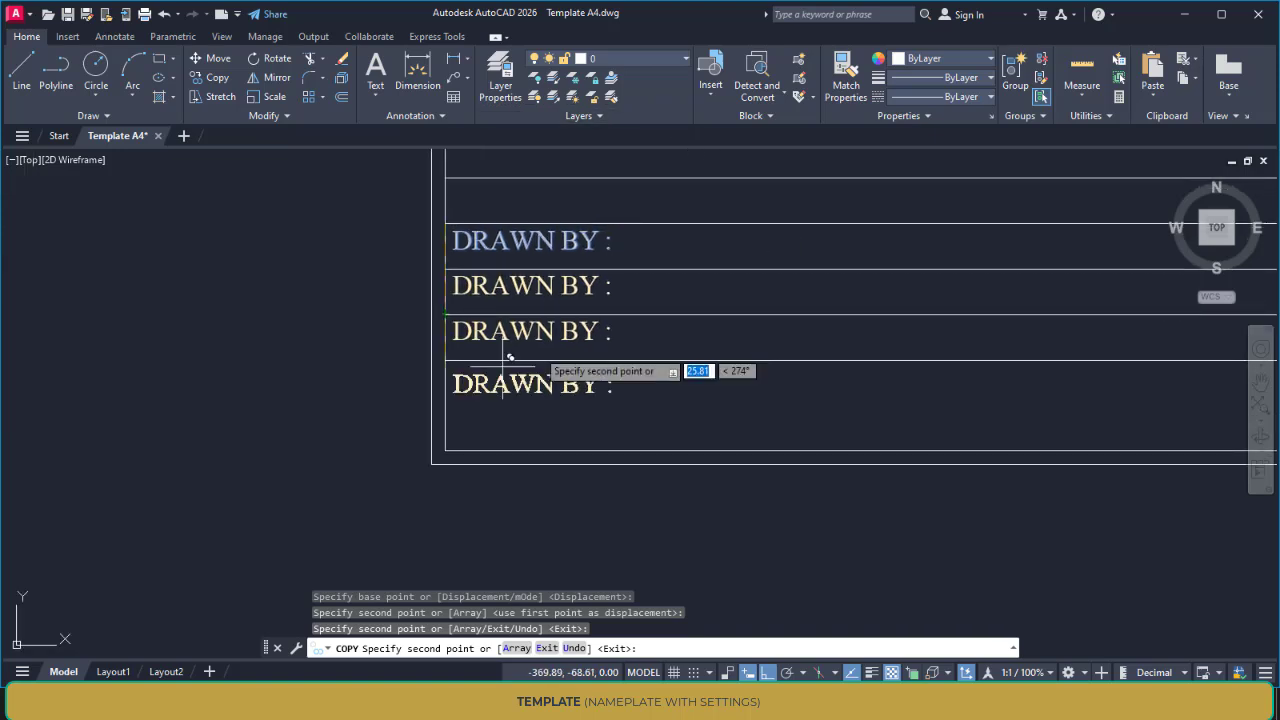
click(452, 385)
Place another copy of the "DRAWN BY :" label freely in the title block's empty first row and end the Copy command
scroll(600, 380, down, 3)
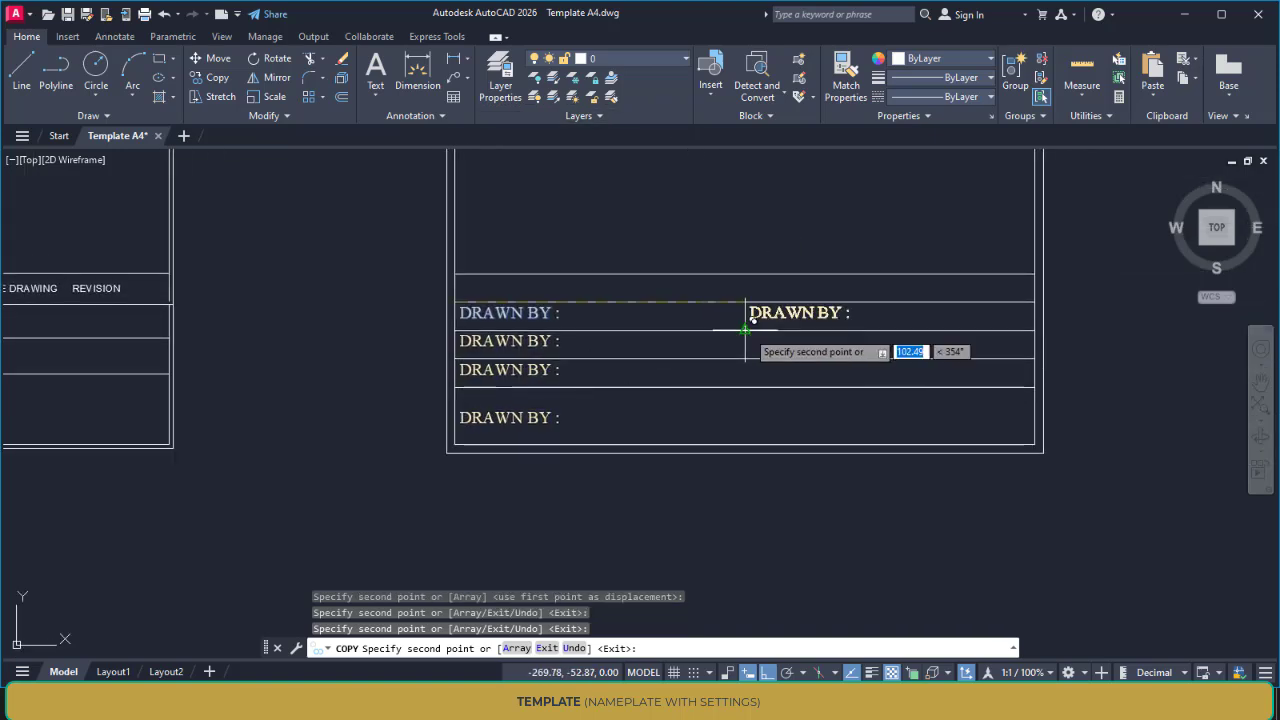
scroll(745, 330, up, 2)
scroll(716, 334, down, 2)
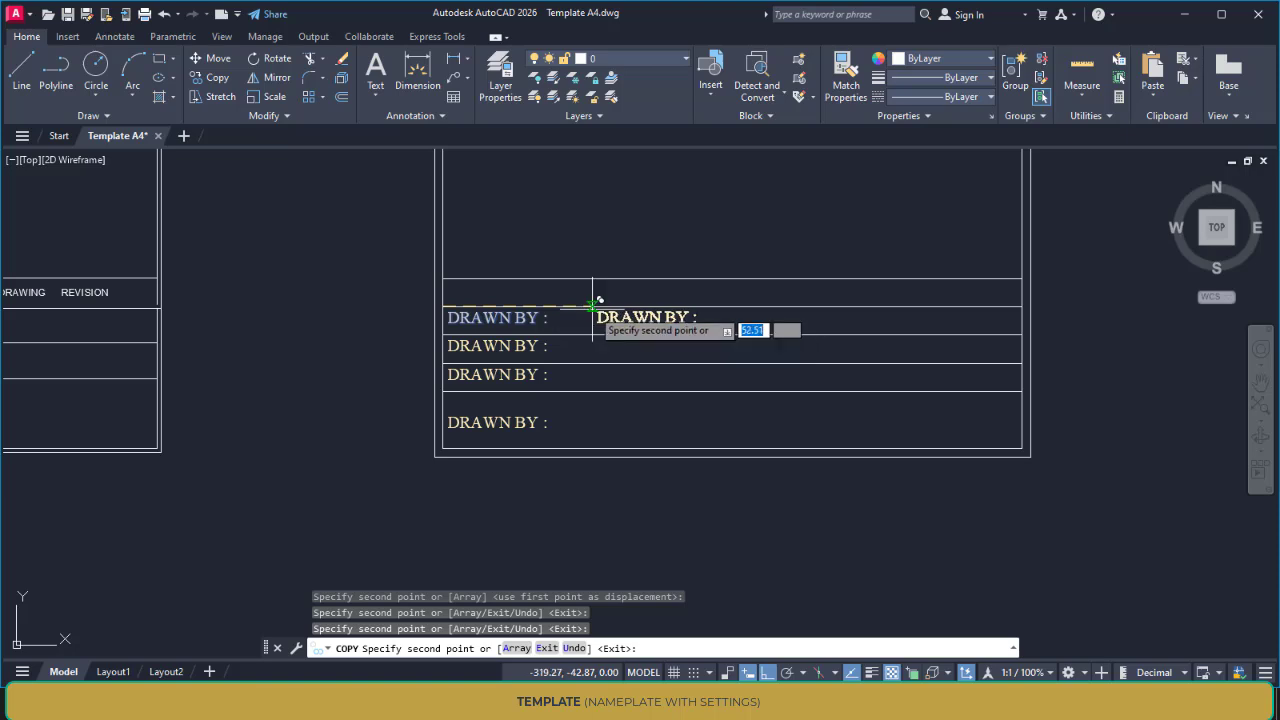
scroll(589, 292, up, 3)
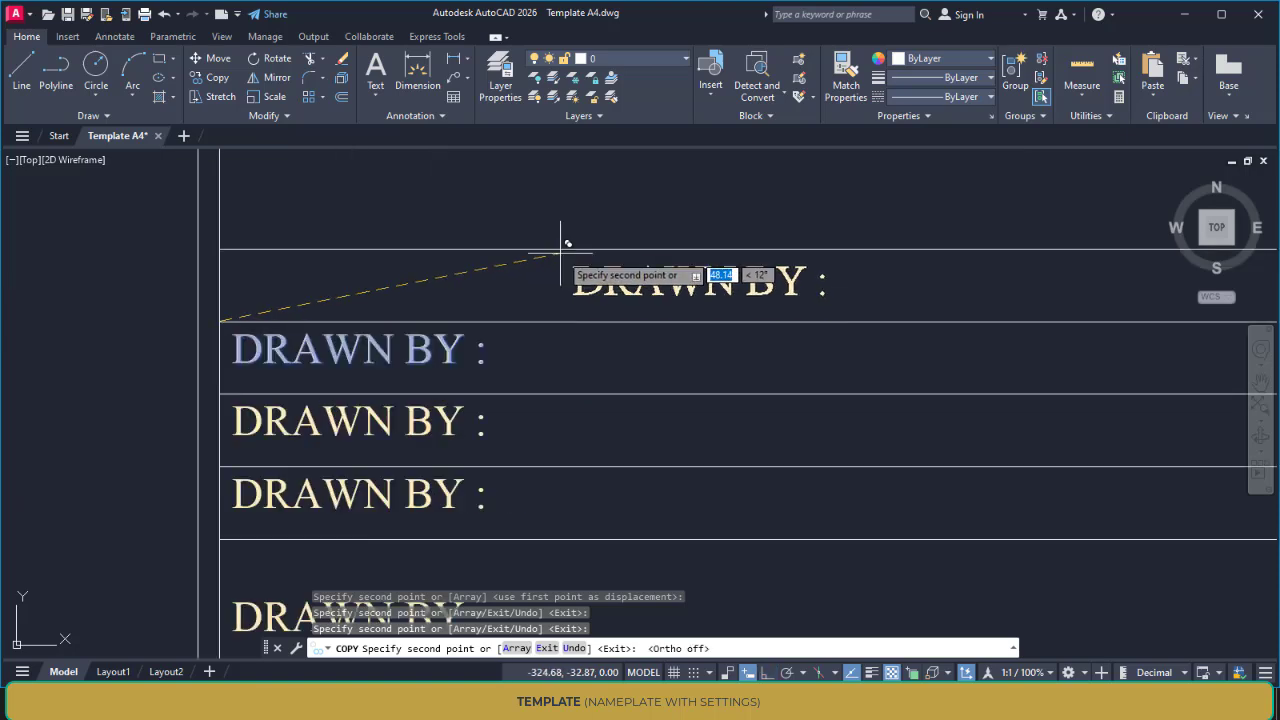
key(F8)
scroll(548, 282, down, 3)
middle_drag(689, 293, 573, 296)
scroll(690, 281, up, 4)
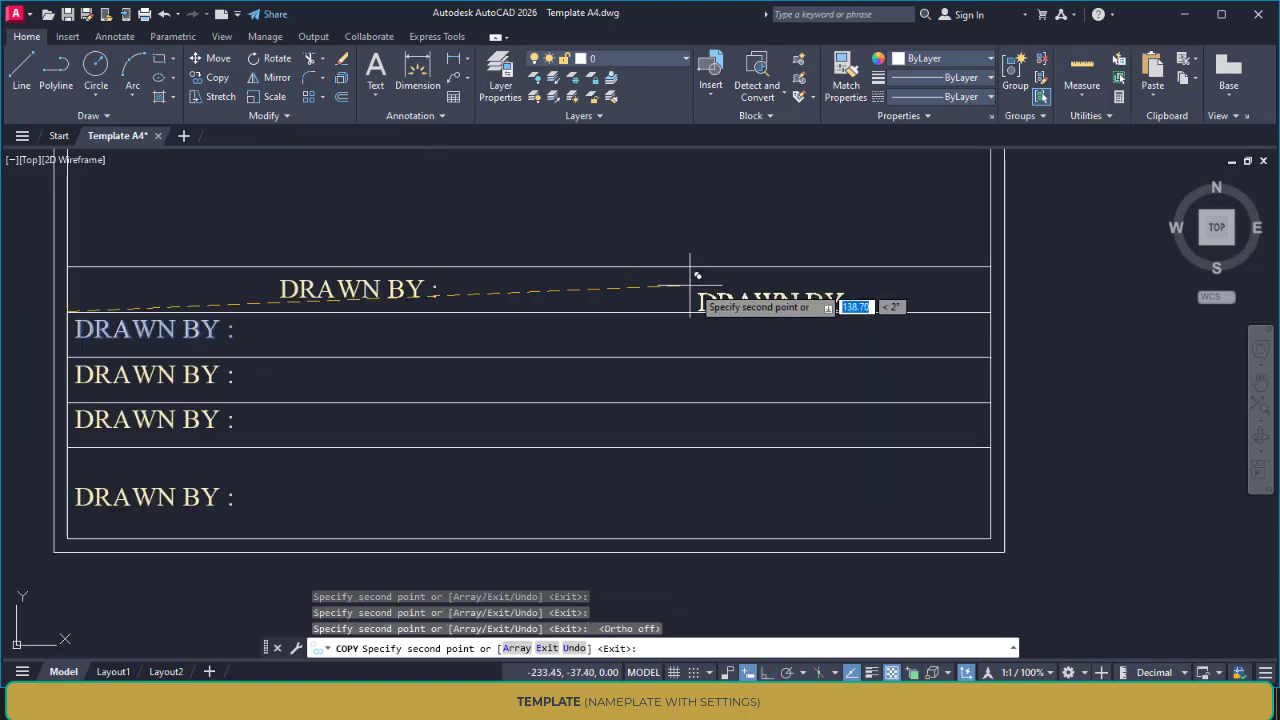
key(F8)
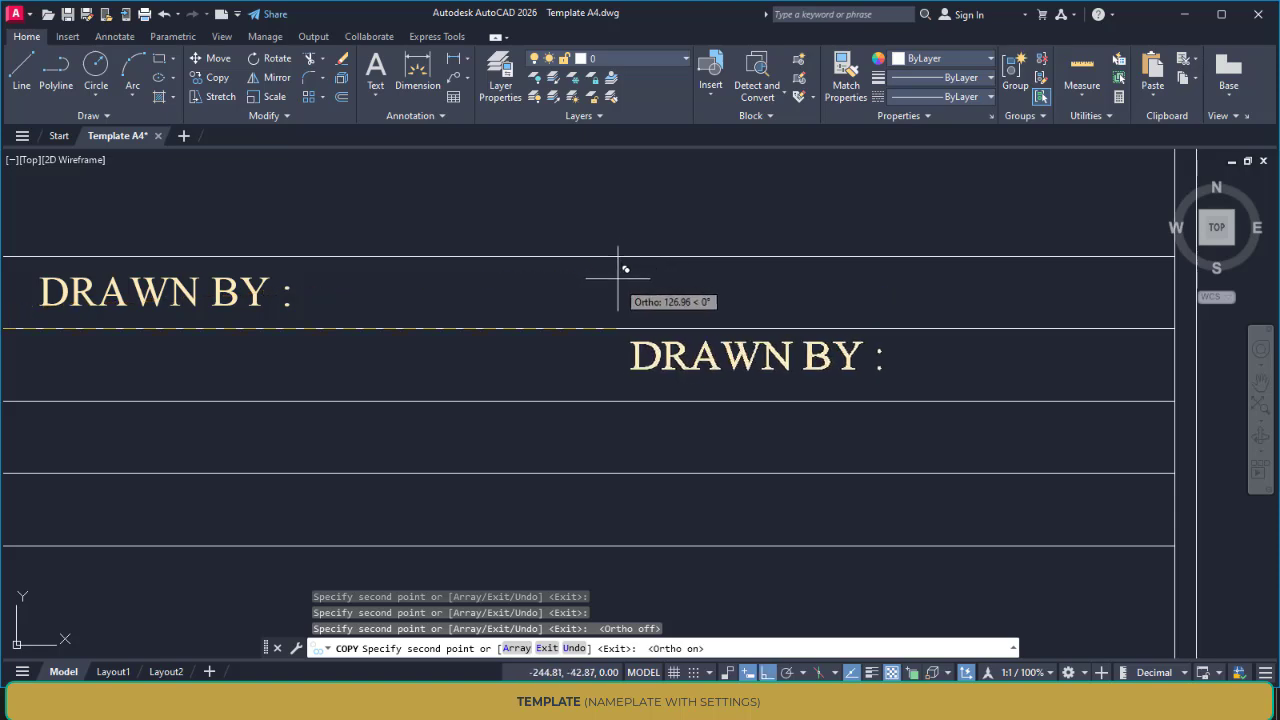
key(Escape)
Copy the first row's "DRAWN BY :" label horizontally to the right by about 61 units within the same row
key(Return)
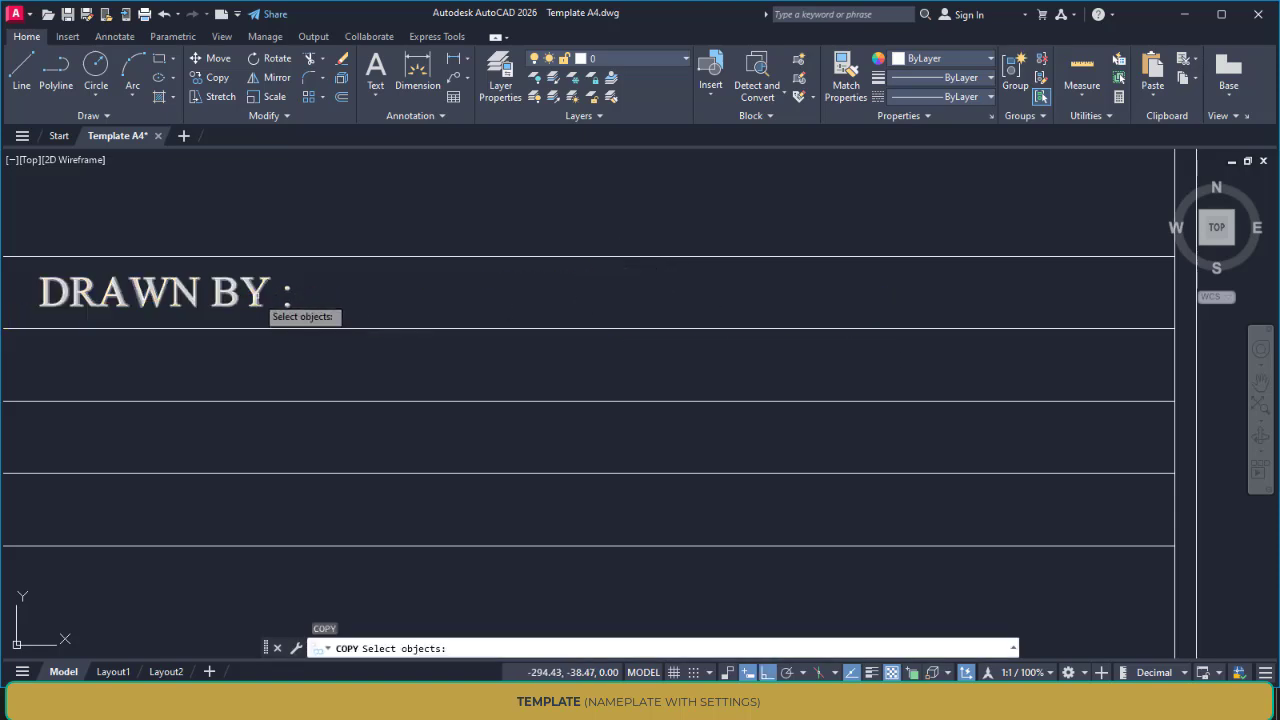
click(265, 300)
key(Return)
click(266, 300)
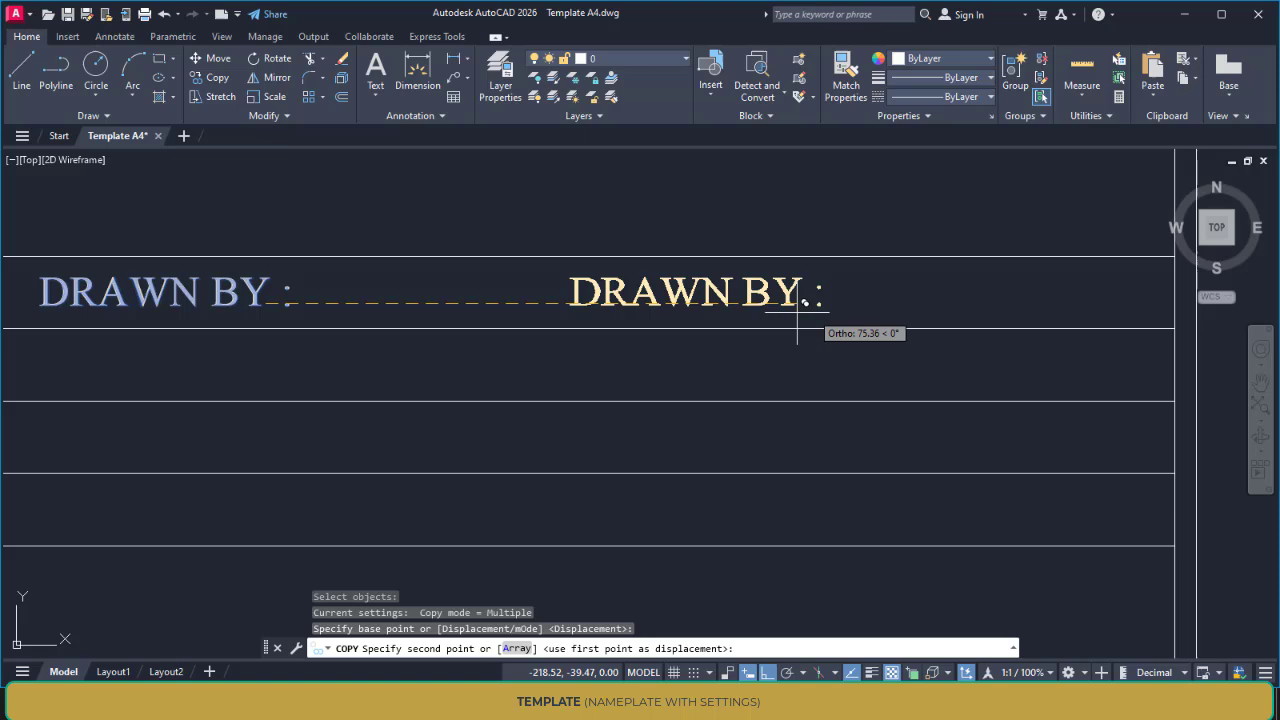
click(708, 335)
key(Escape)
scroll(571, 381, down, 2)
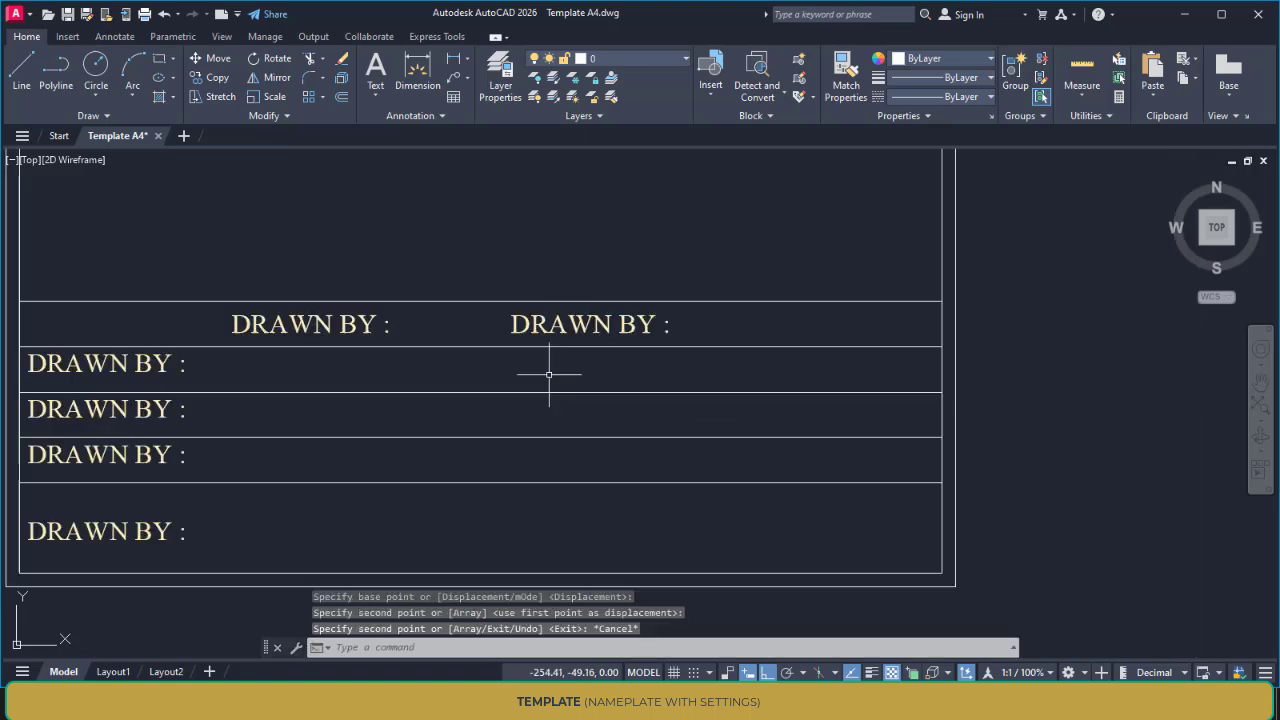
Change the label in the title block's third row to "CHEK. BY :"
middle_drag(697, 342, 803, 325)
middle_drag(347, 343, 607, 328)
double_click(485, 380)
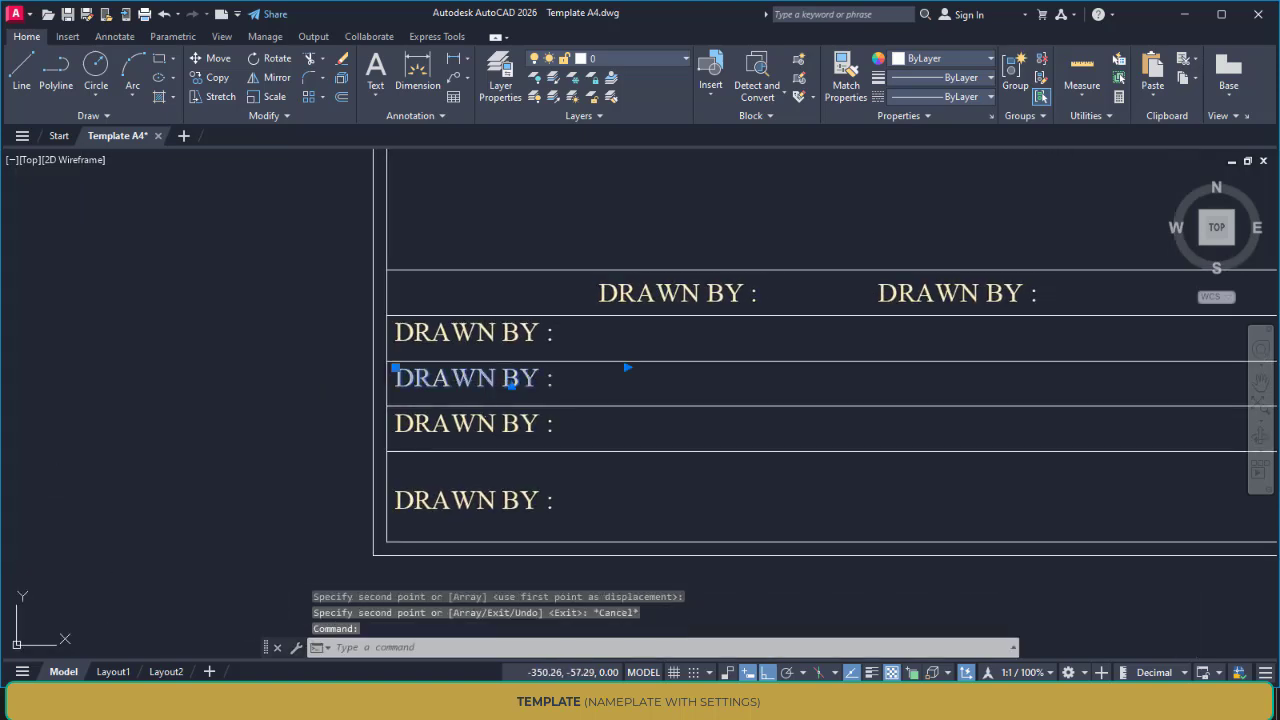
text(CHE)
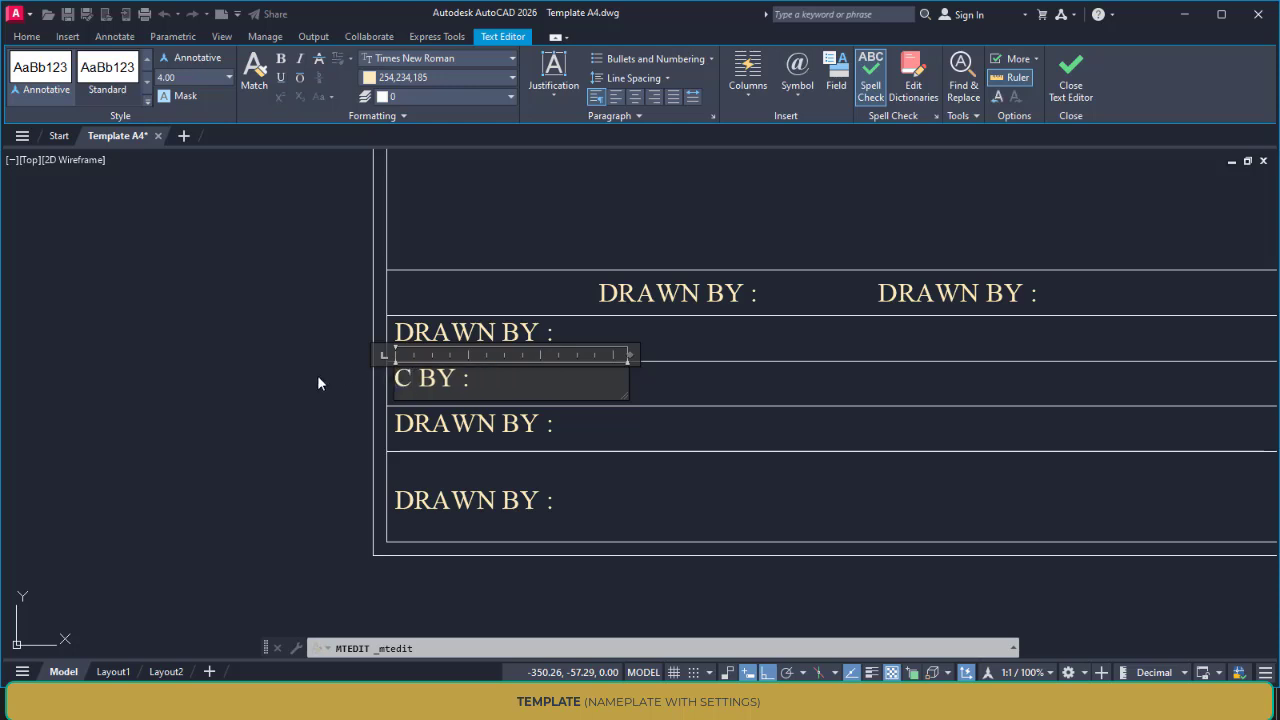
text(K.)
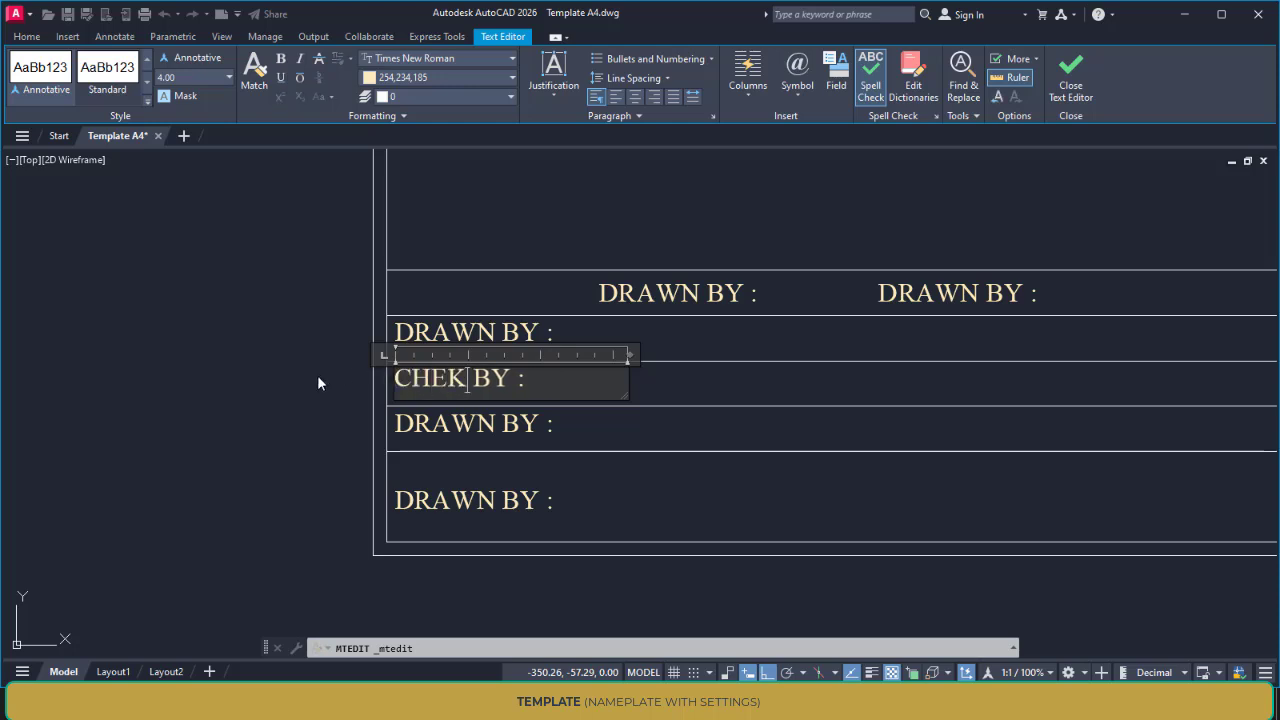
click(497, 423)
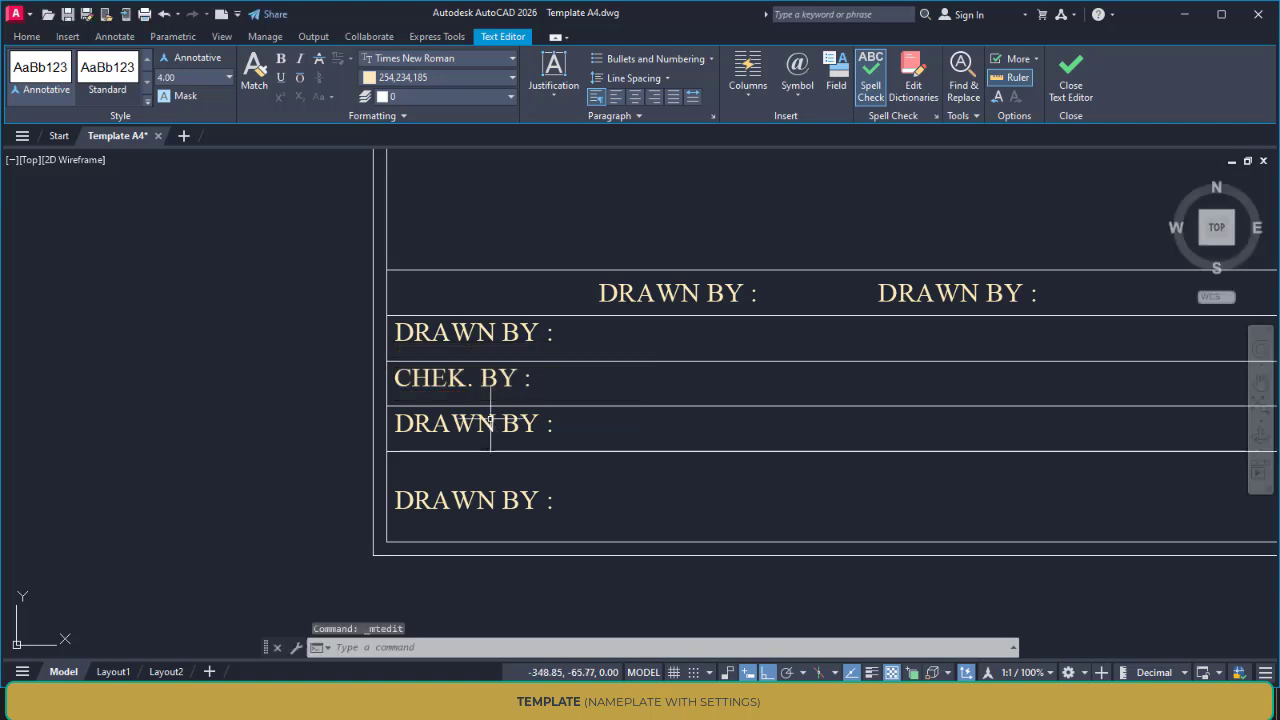
Change the label in the title block's fourth row to "APP. BY :"
double_click(497, 423)
drag(488, 423, 380, 405)
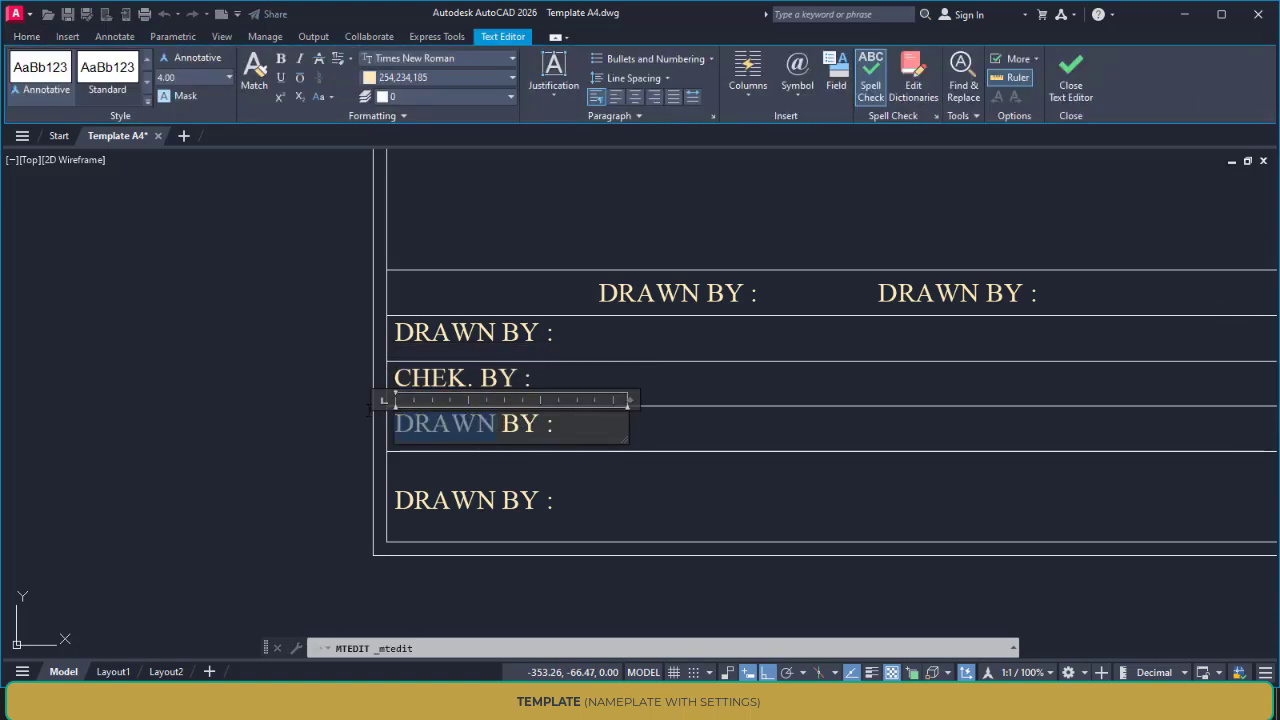
text(APP.)
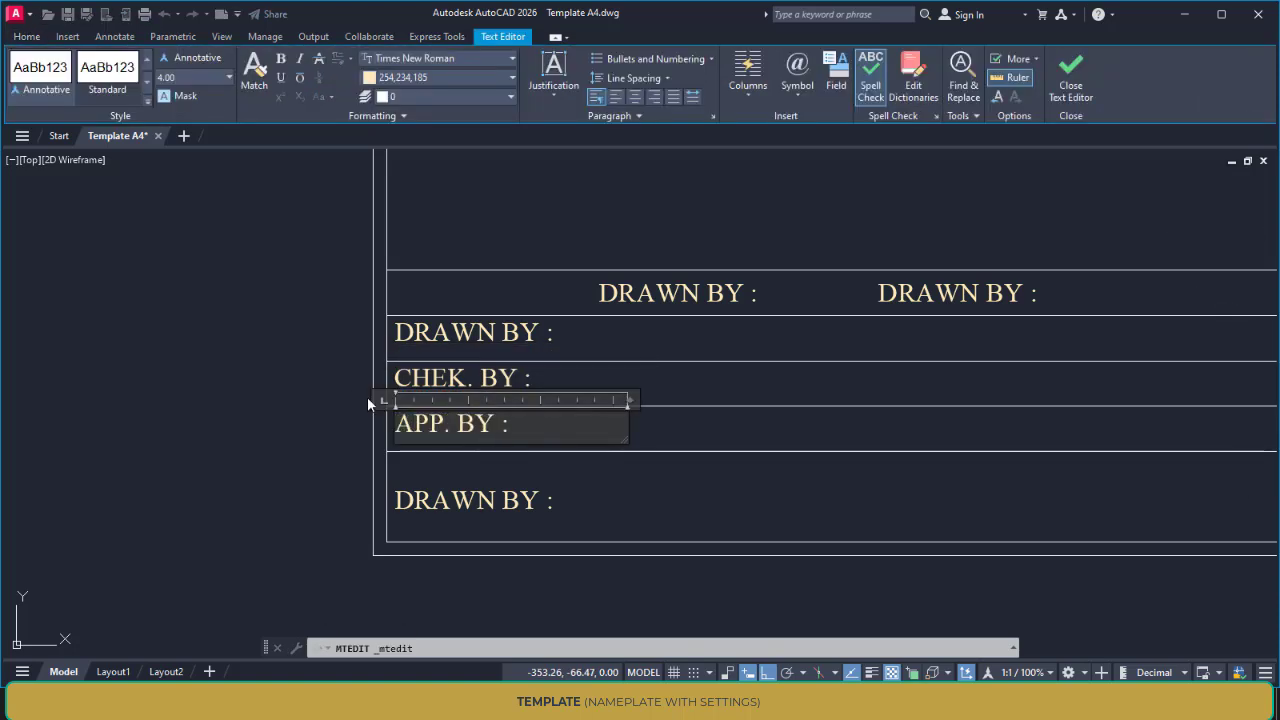
click(537, 454)
Replace the bottom row's label with "CADD DESIGN SOLUTIONS DHARASHIV", as in the example, and widen its text box to fit one line
scroll(516, 507, down, 2)
scroll(558, 495, down, 2)
middle_drag(558, 495, 866, 476)
scroll(355, 490, up, 2)
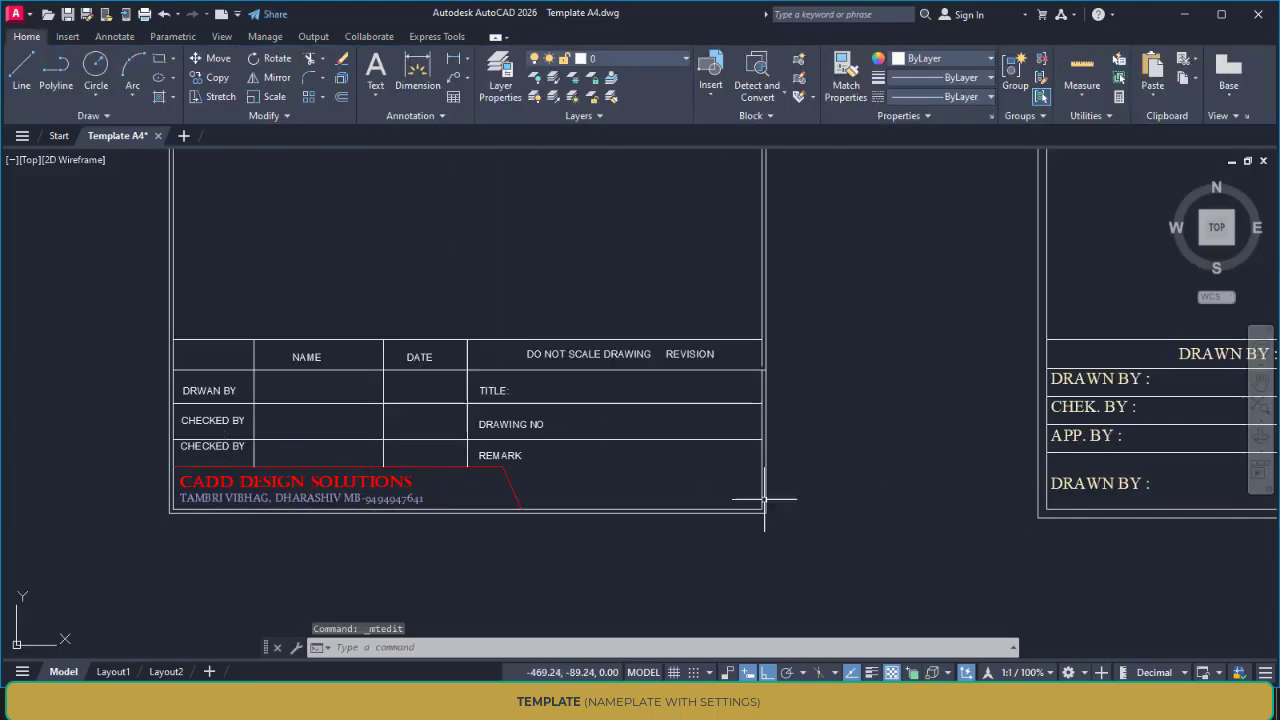
middle_drag(765, 498, 380, 508)
scroll(380, 508, up, 2)
click(477, 480)
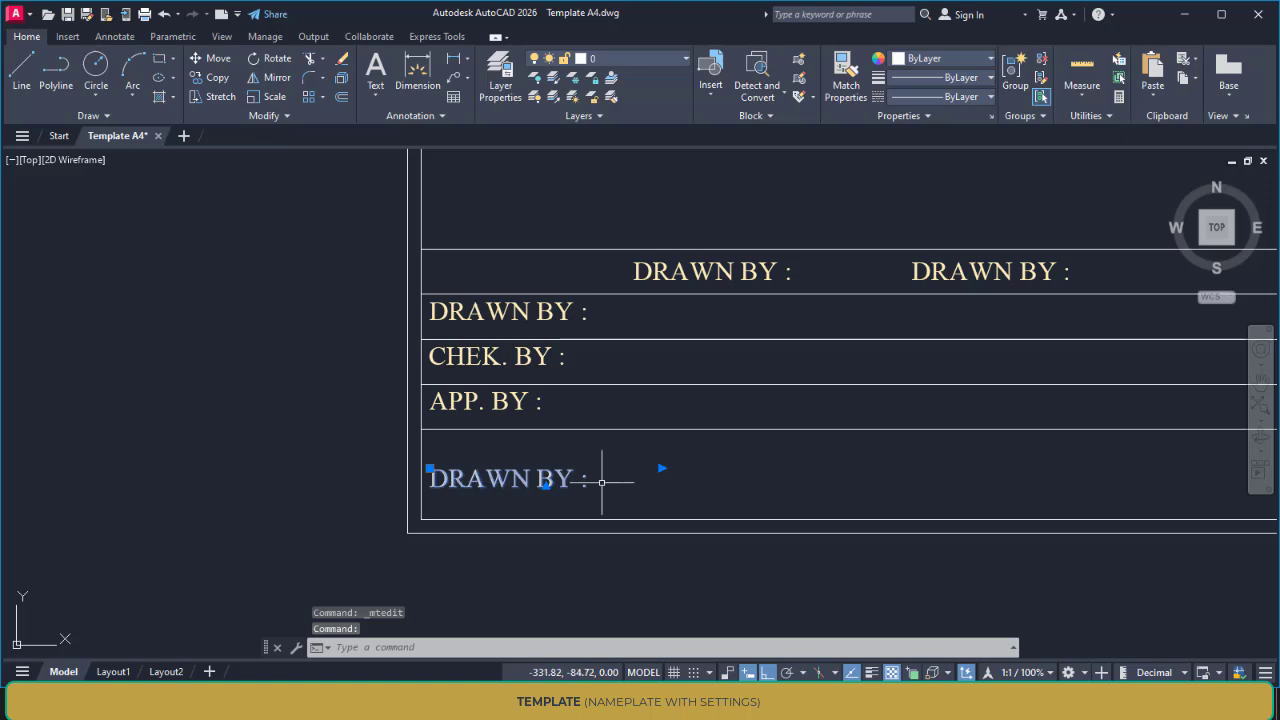
double_click(562, 474)
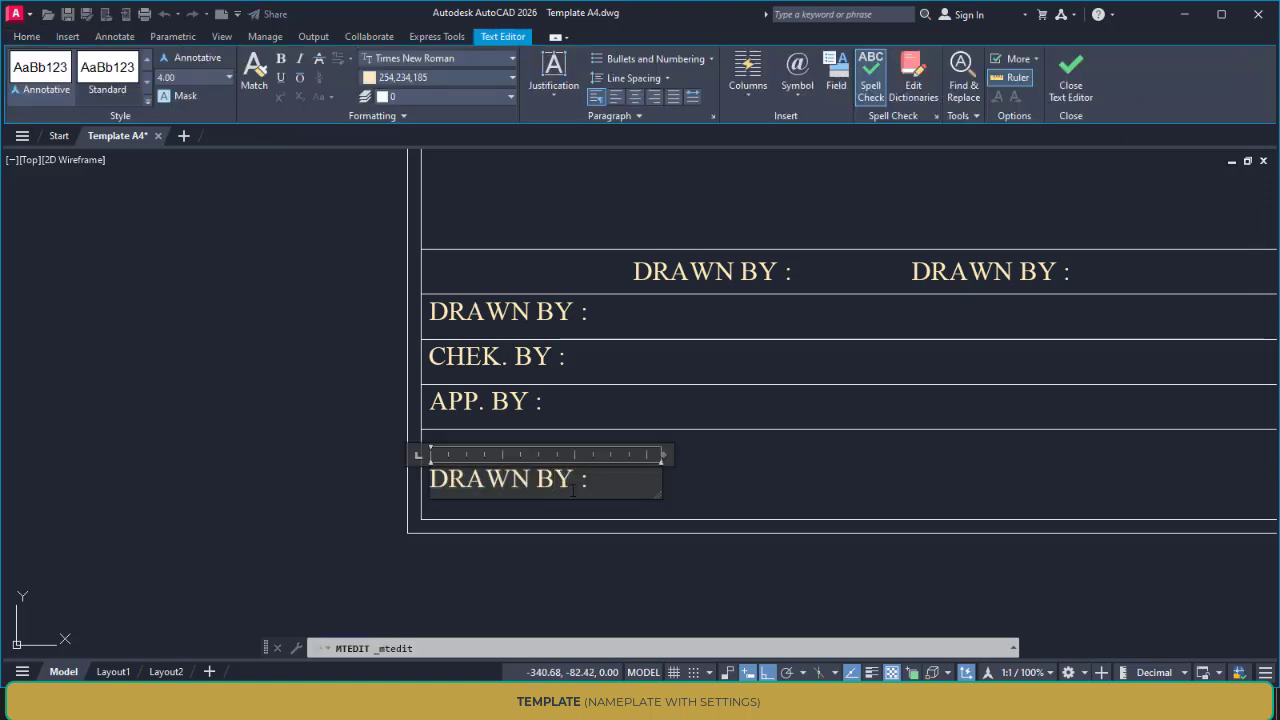
text(CADD DESIGN)
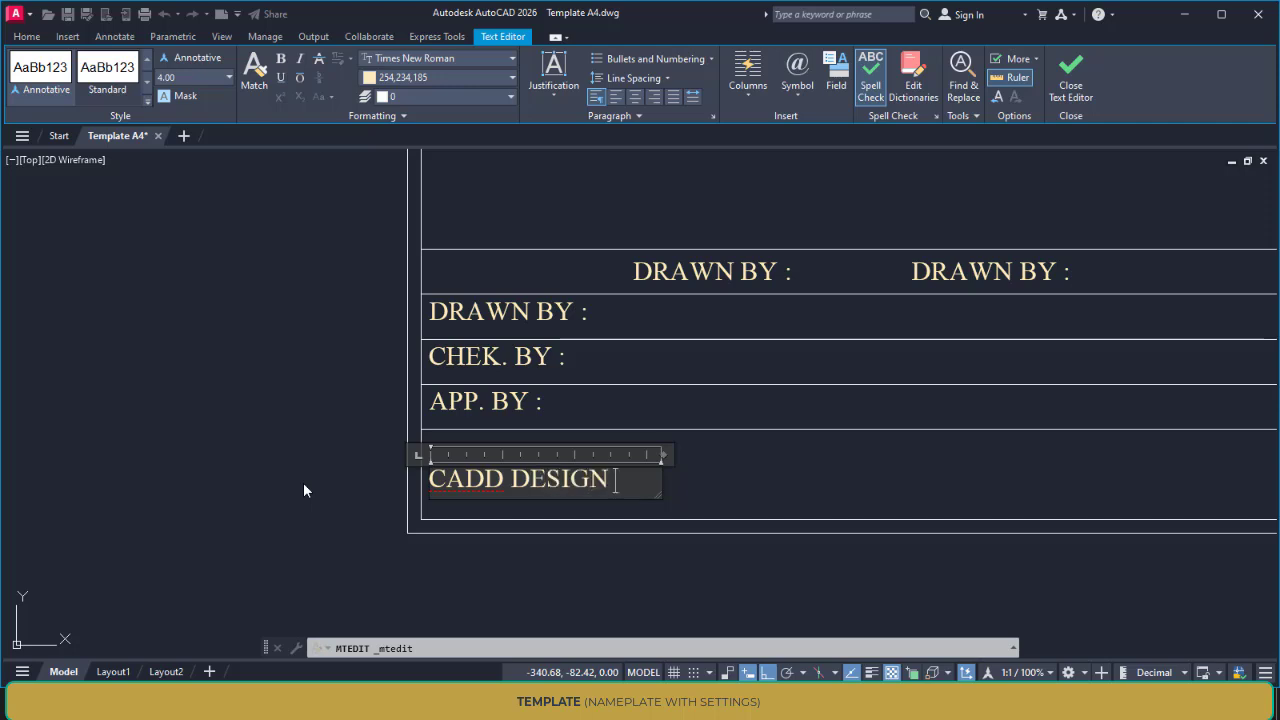
text( SOLUTIO)
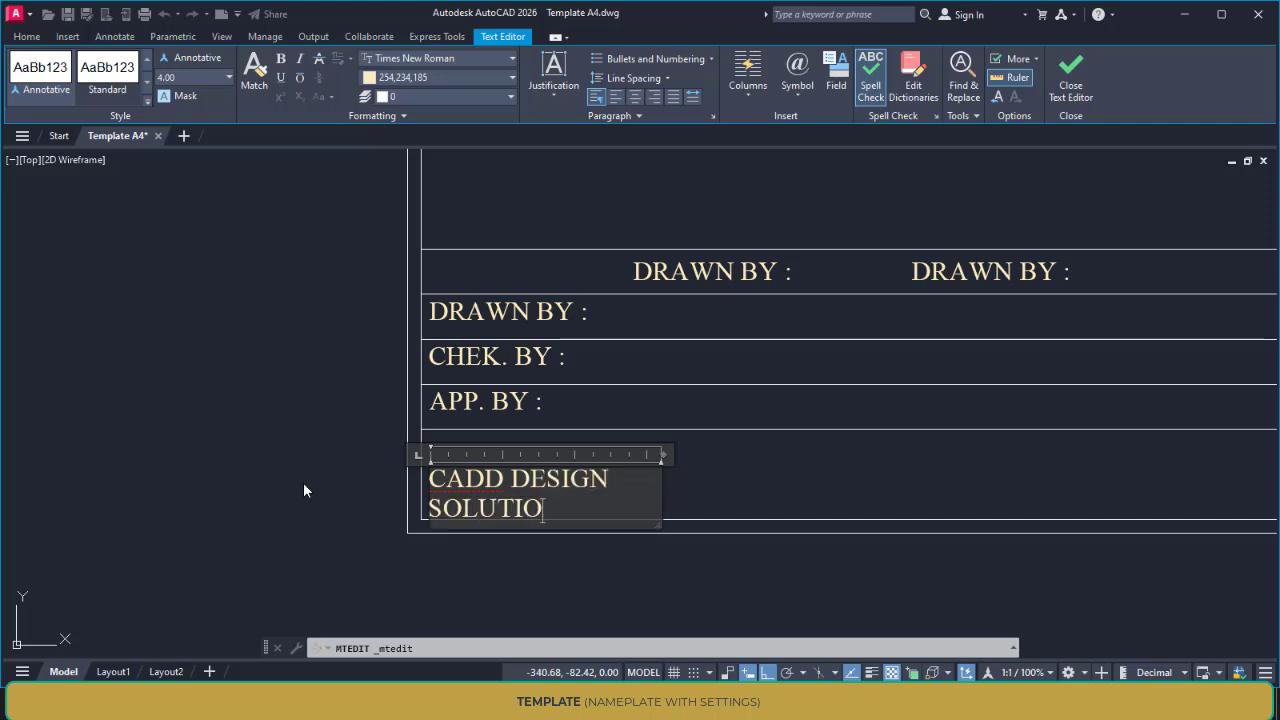
text(NS DHARAS)
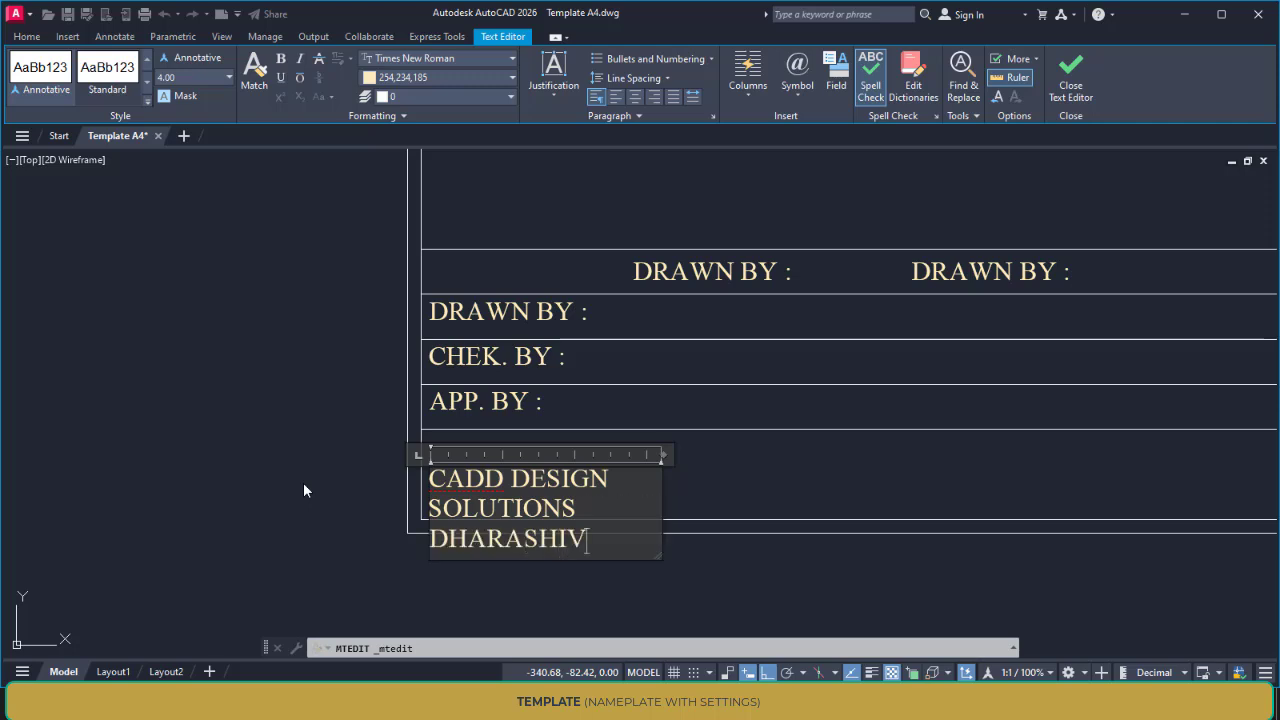
text(HIV)
drag(663, 455, 1156, 453)
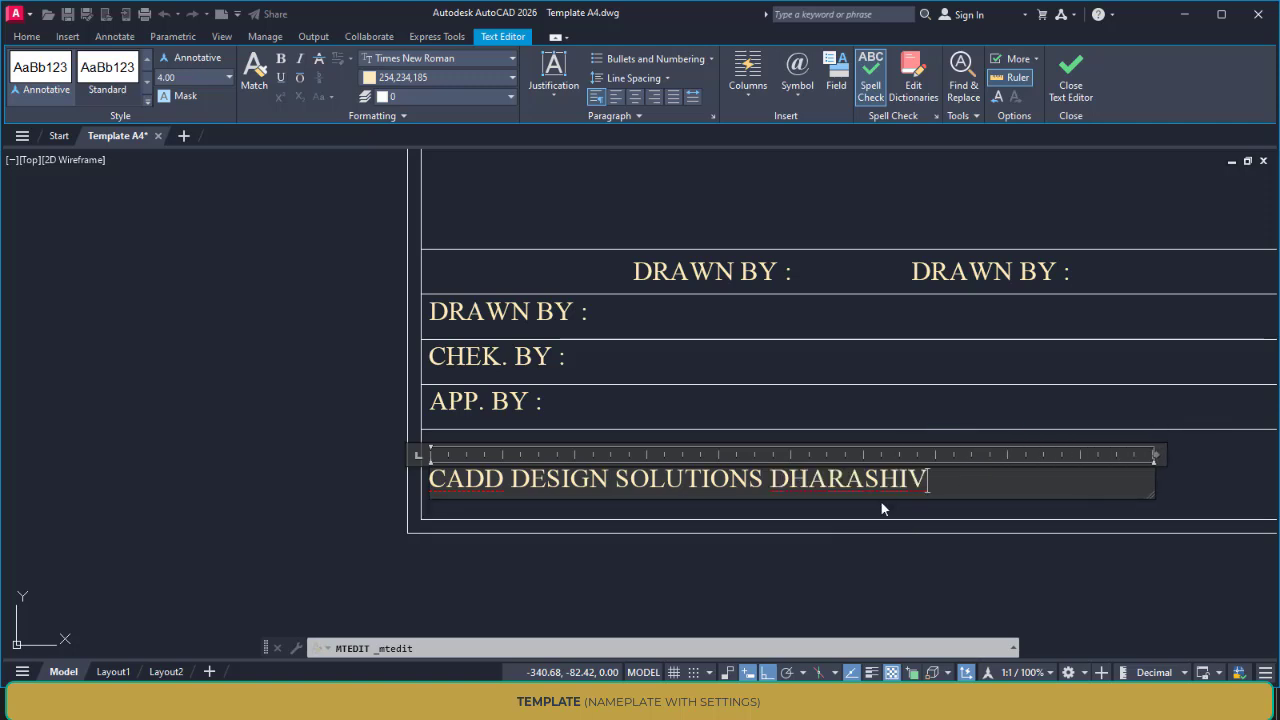
Set the colour of the whole company name text in the bottom row to Red and finish editing it
drag(950, 481, 250, 491)
click(455, 79)
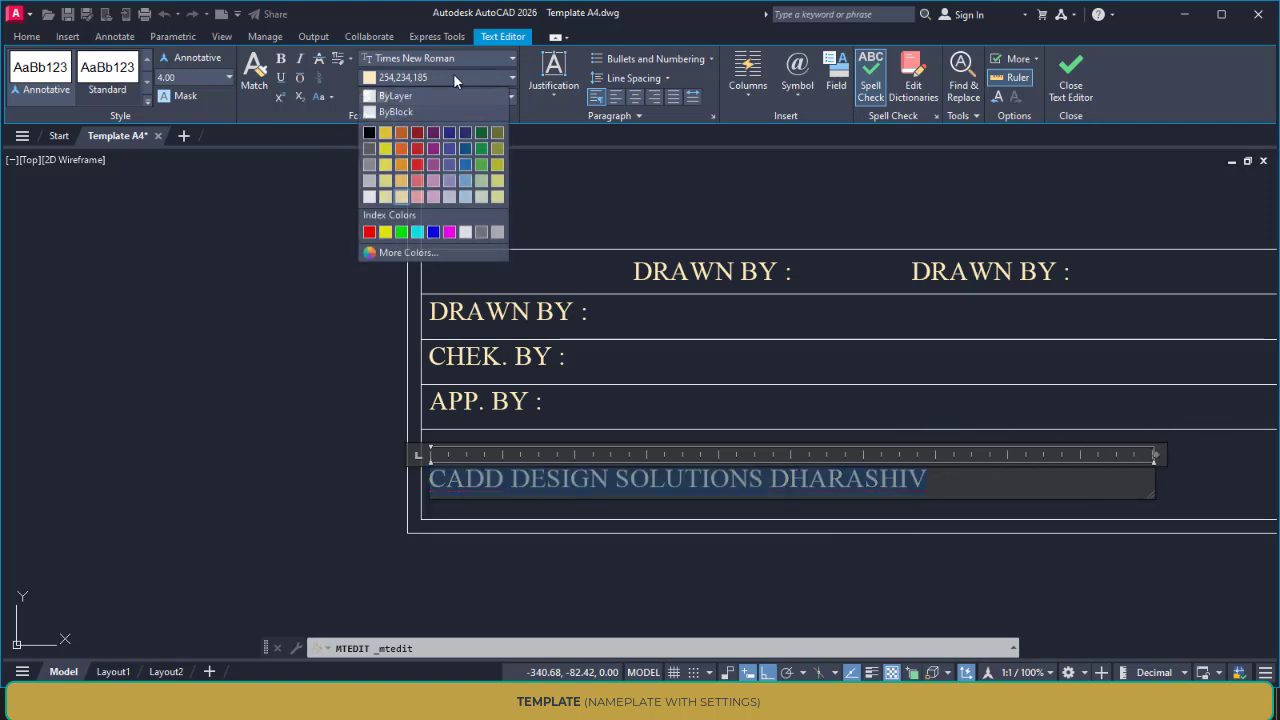
click(369, 229)
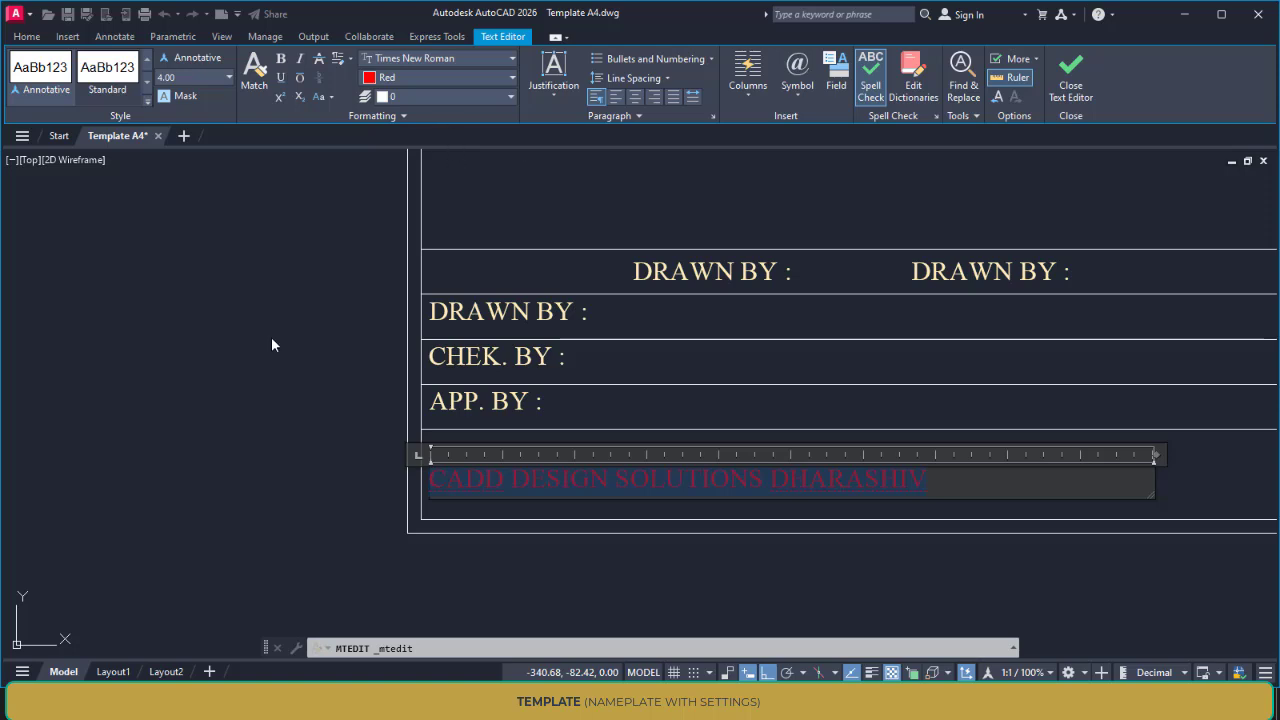
click(271, 434)
Replace the text of the first "DRAWN BY :" label in the title block's top row with "NAME"
scroll(271, 434, down, 4)
middle_drag(271, 434, 710, 474)
scroll(760, 458, up, 4)
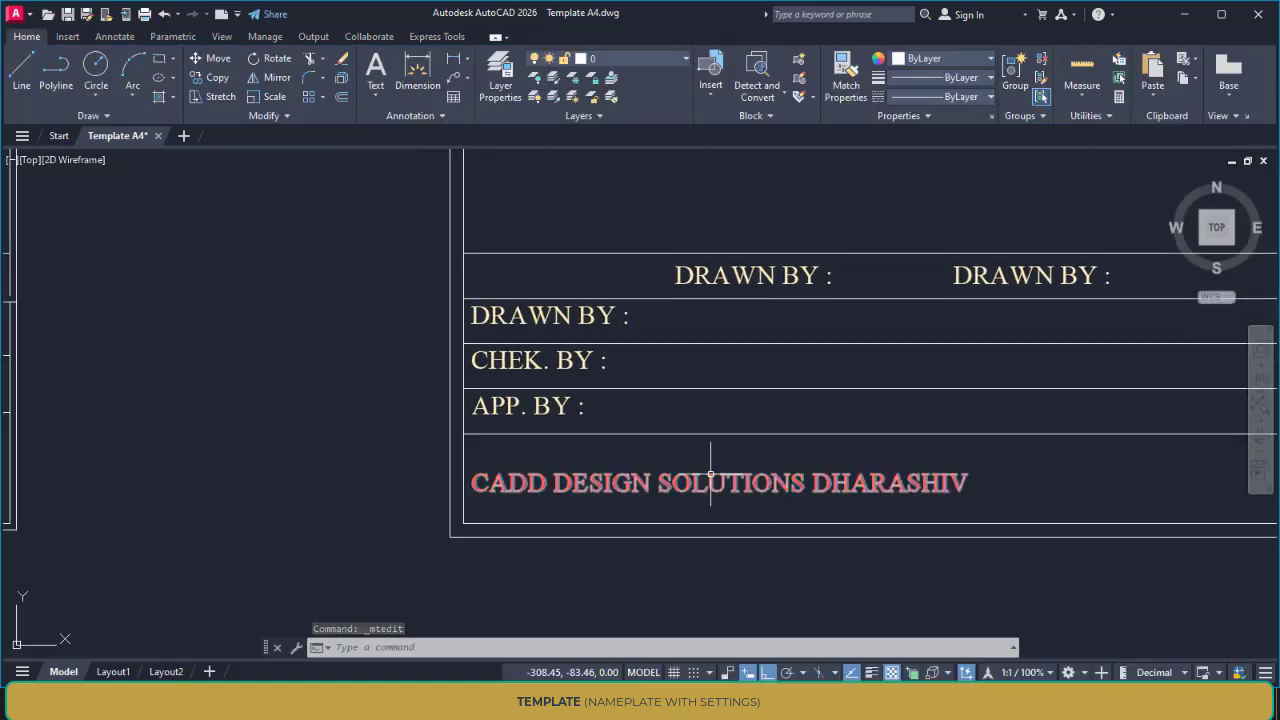
middle_drag(757, 514, 592, 558)
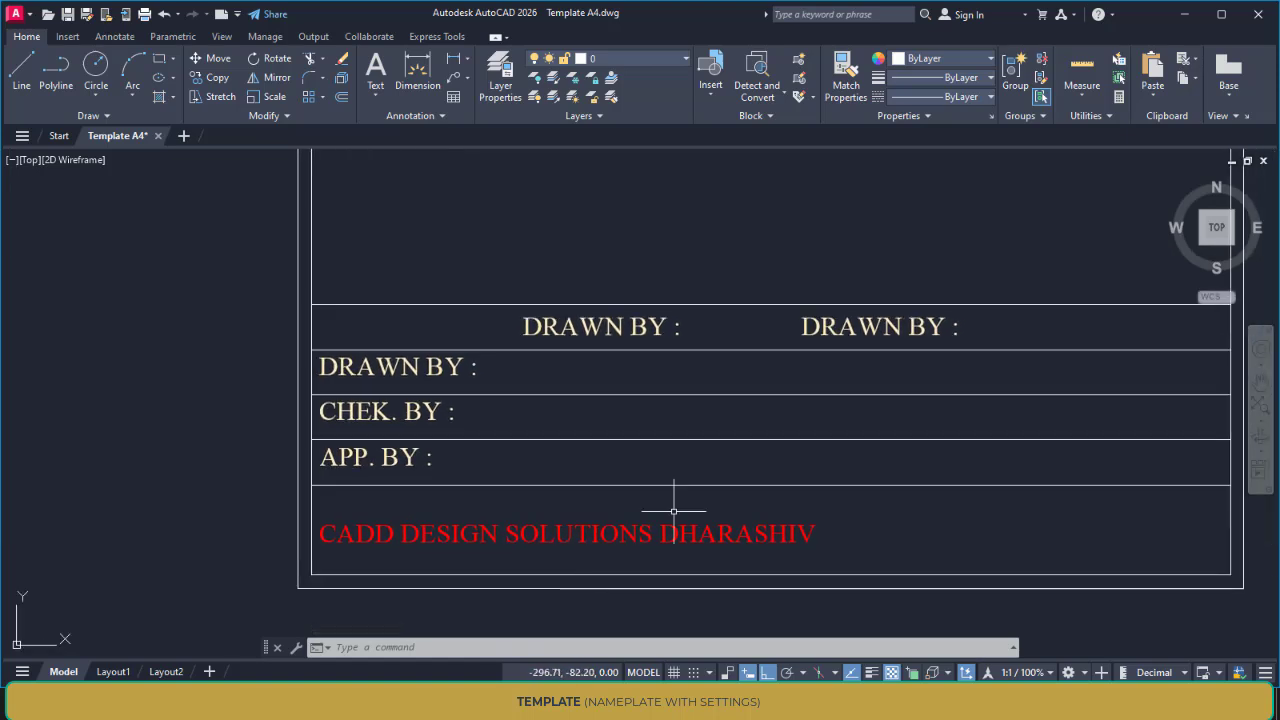
double_click(639, 327)
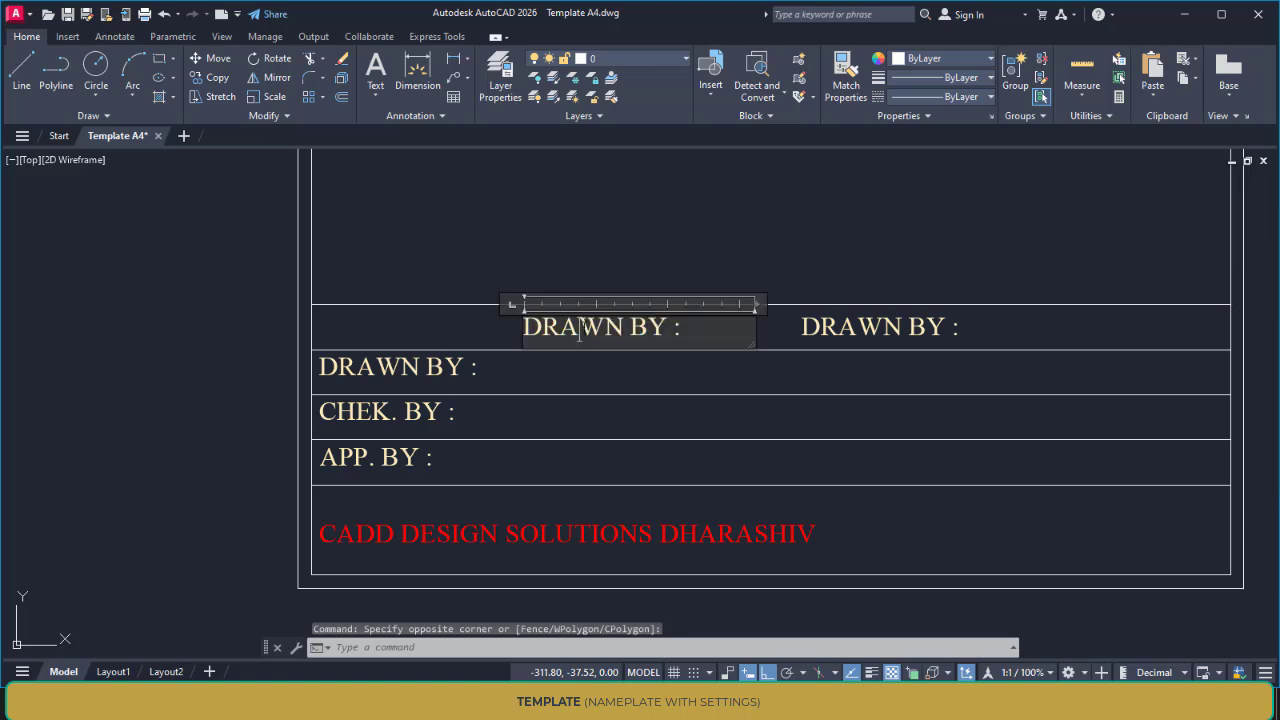
drag(681, 327, 409, 329)
text(NAME)
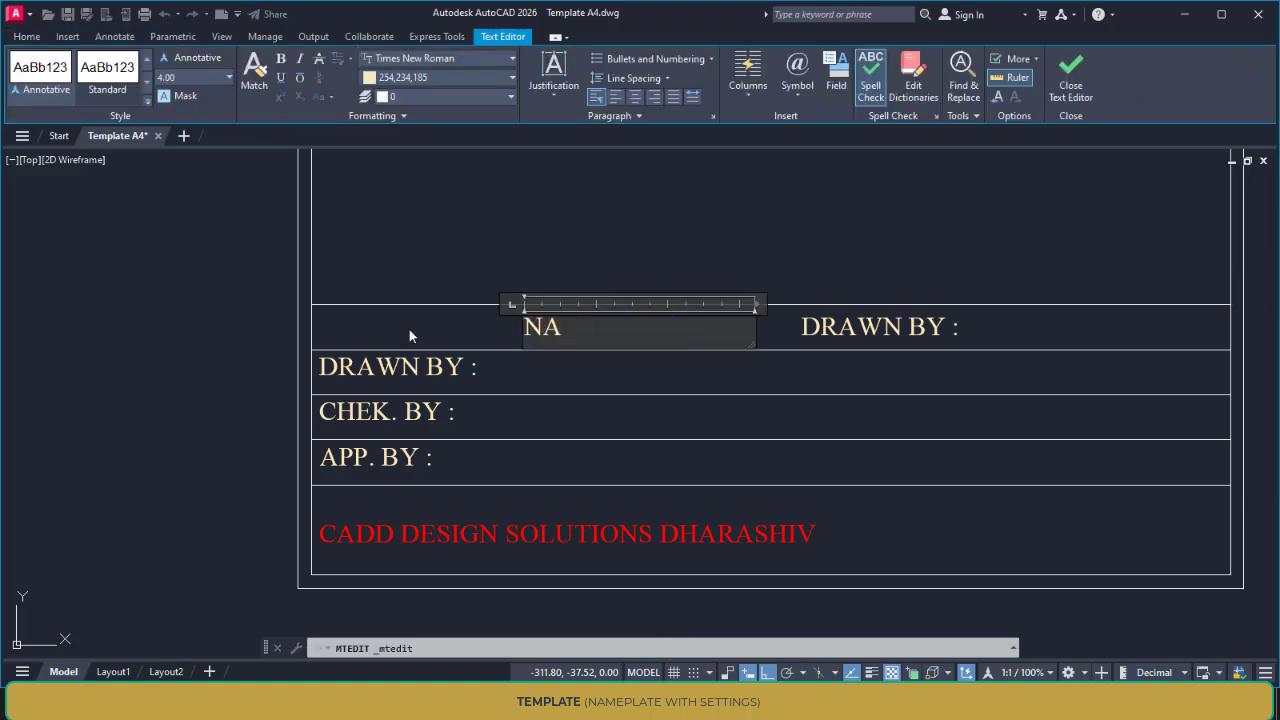
click(460, 245)
scroll(746, 360, down, 4)
scroll(746, 360, up, 3)
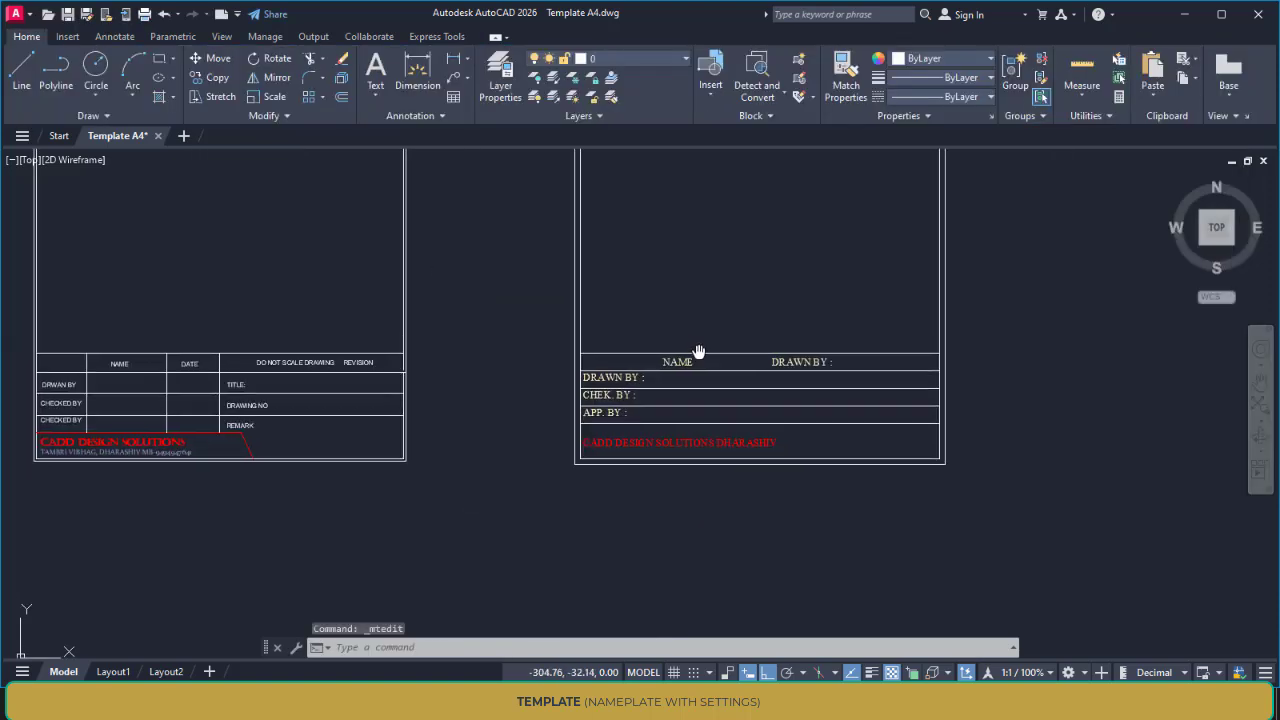
Replace the text of the second label in the title block's top row with "DO NOT SCALE DWG" and widen its text box to fit one line
double_click(840, 360)
drag(862, 363, 555, 350)
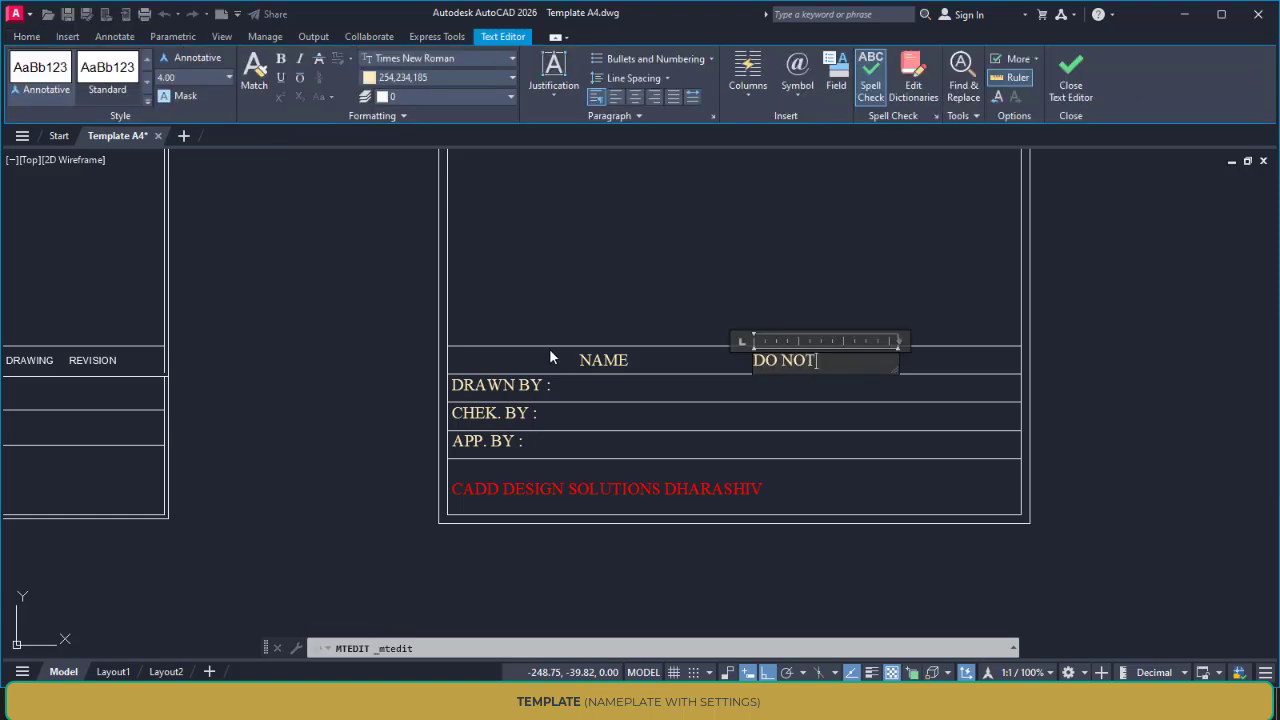
text(DO NOT SCALE DWG)
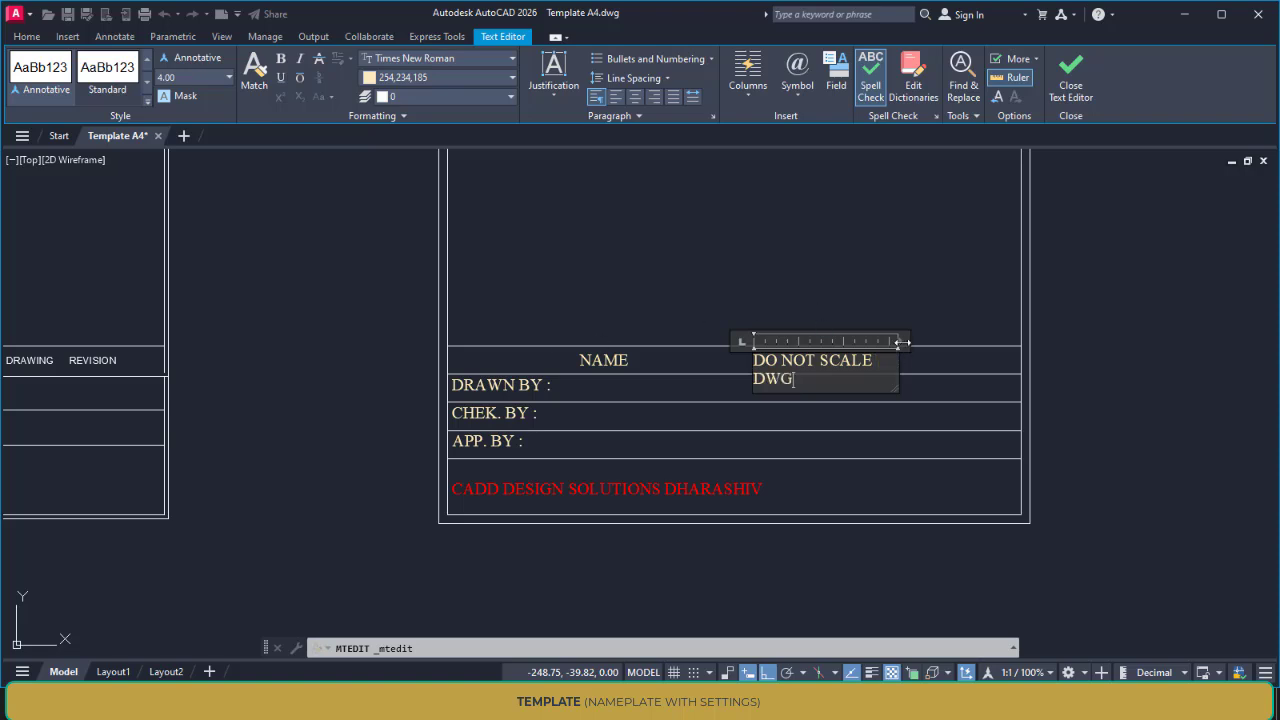
drag(901, 342, 1037, 342)
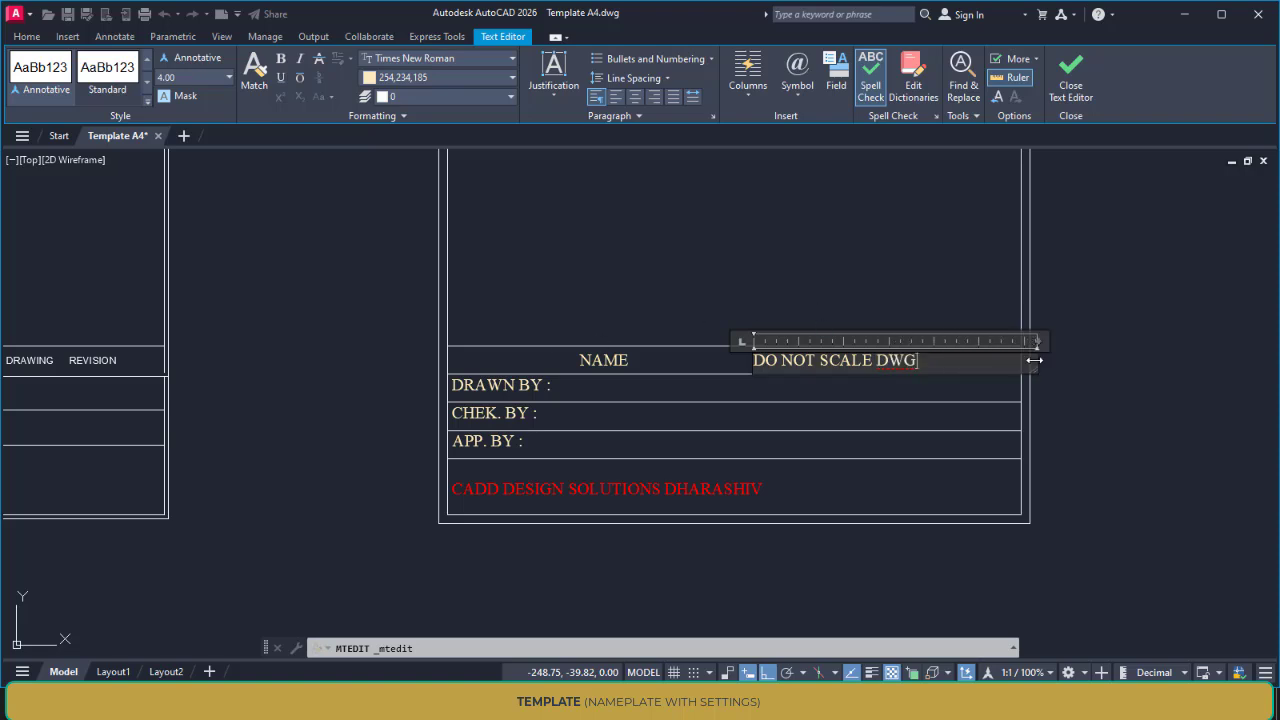
click(937, 386)
Move the "DO NOT SCALE DWG" text a little to the left within the top row, closer to the NAME heading
middle_drag(816, 384, 754, 395)
scroll(754, 395, up, 2)
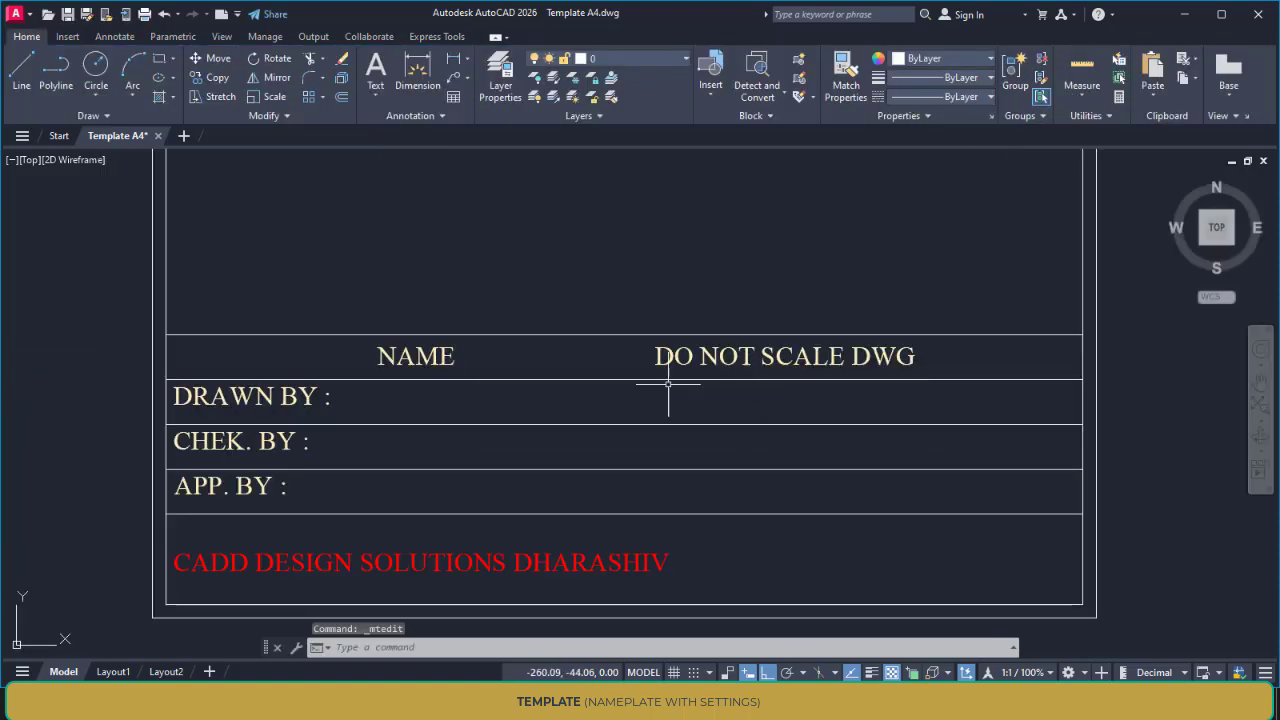
scroll(650, 400, down, 2)
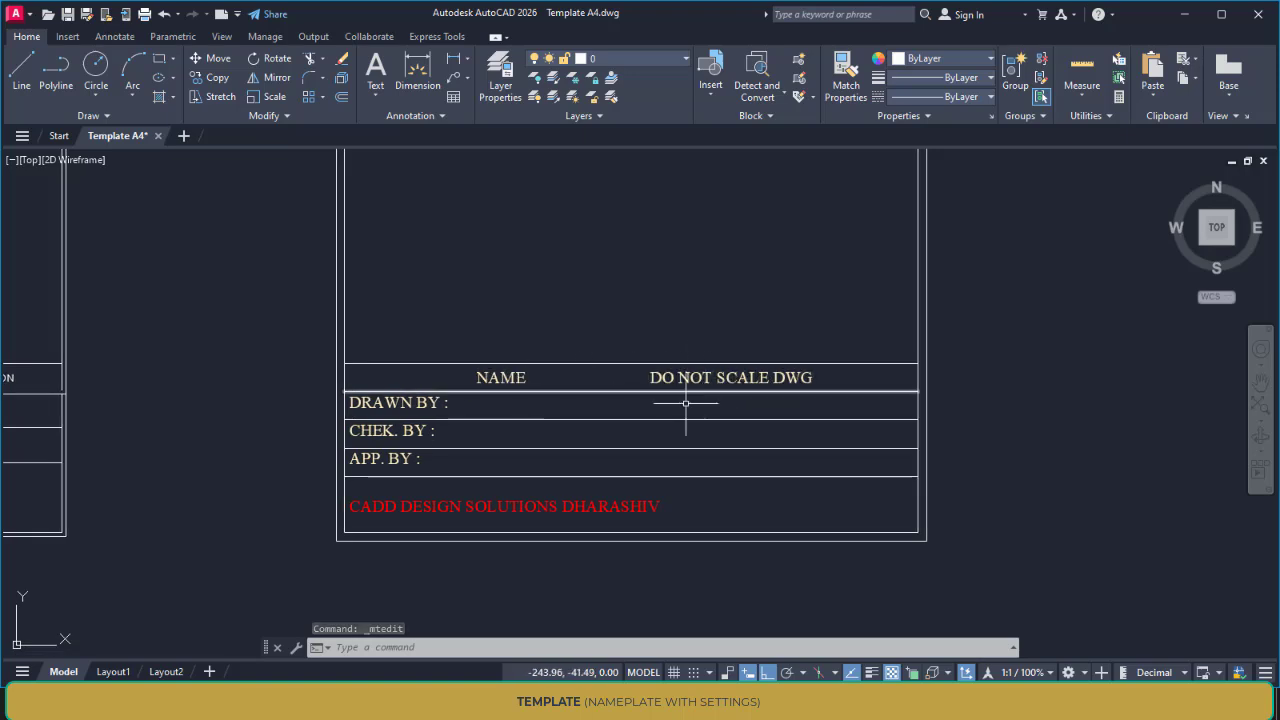
scroll(686, 400, up, 4)
text(M)
key(Return)
click(636, 386)
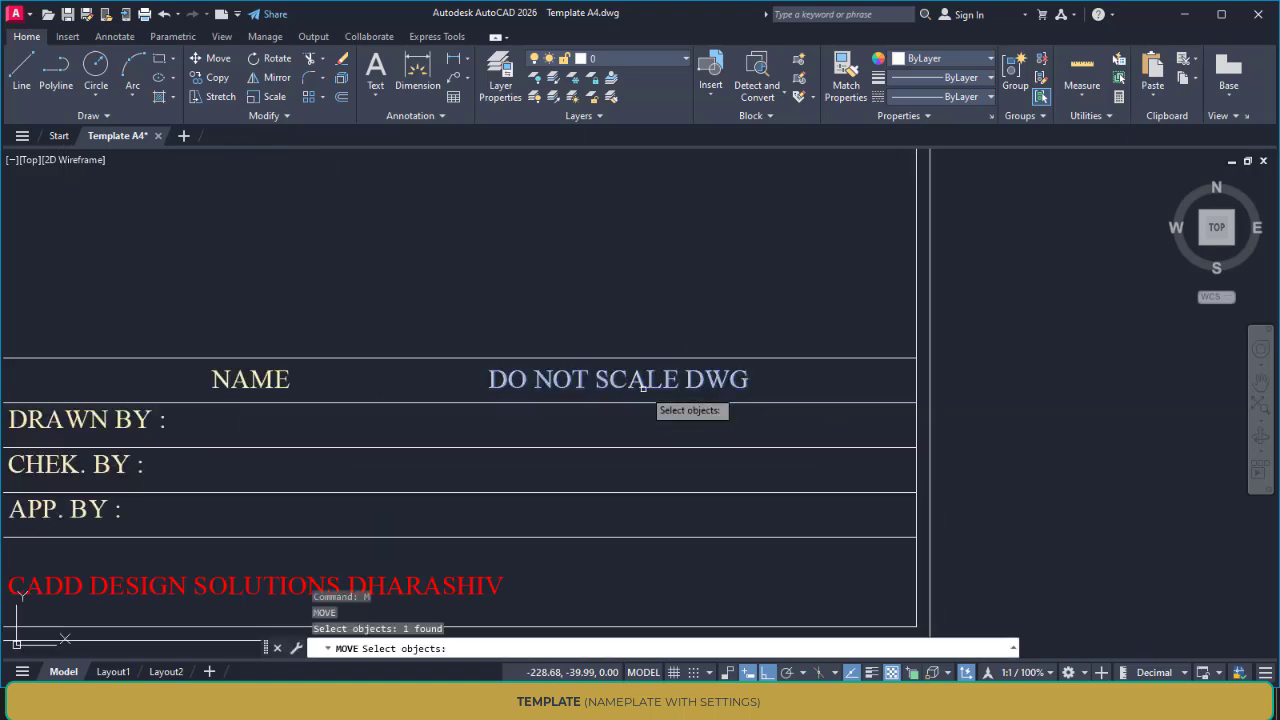
key(Return)
click(492, 390)
scroll(428, 398, up, 2)
click(424, 397)
key(Escape)
key(Escape)
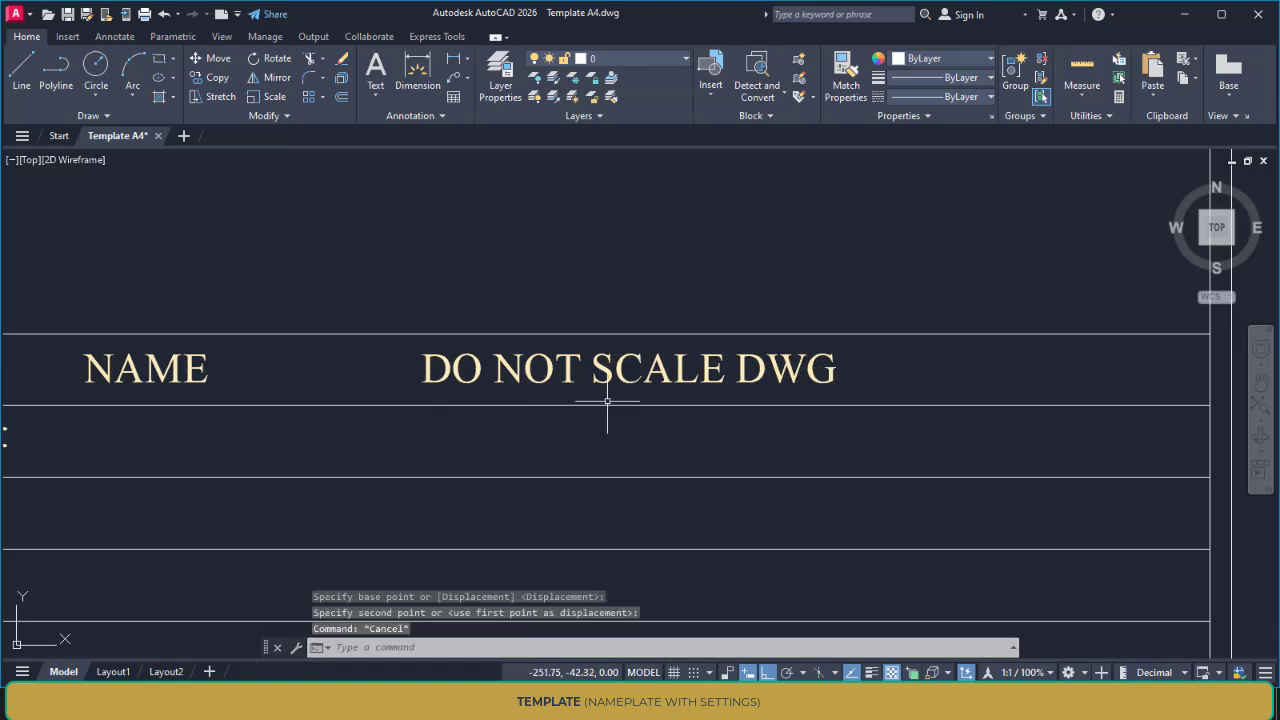
Copy the "DO NOT SCALE DWG" text horizontally to the right end of the title block's top row
key(Return)
click(628, 379)
key(Return)
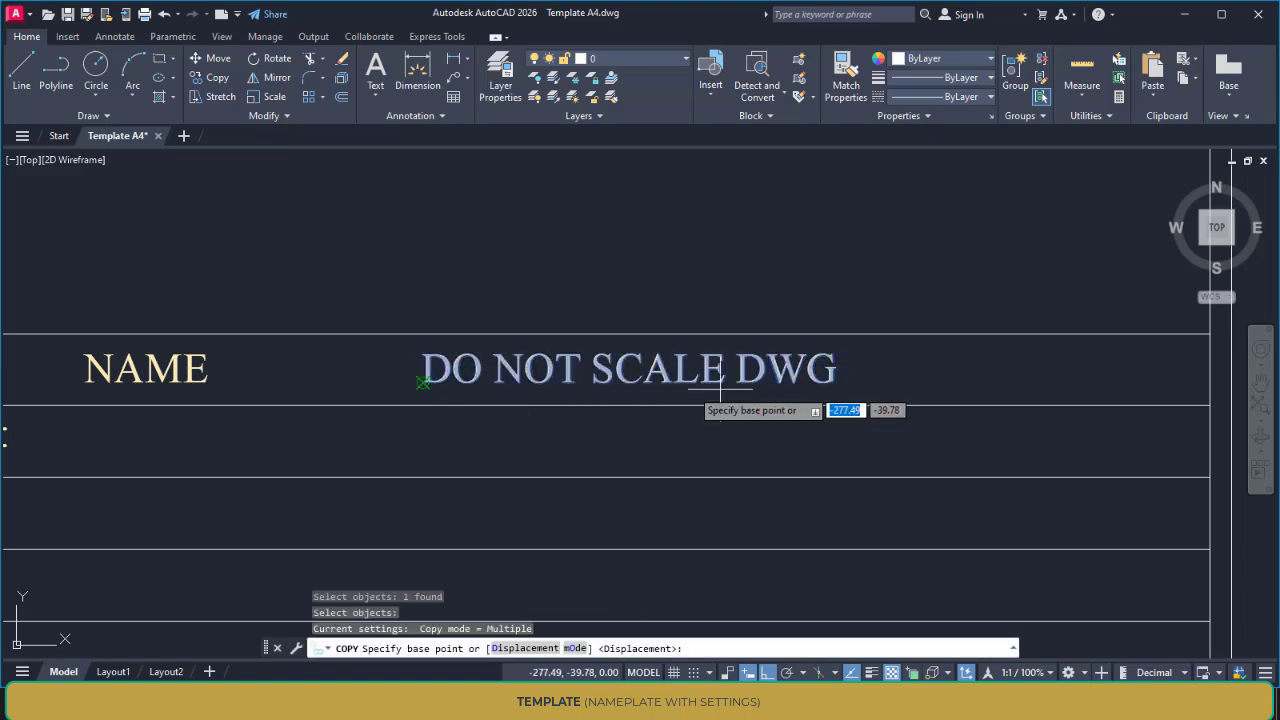
click(793, 378)
middle_drag(1012, 380, 179, 380)
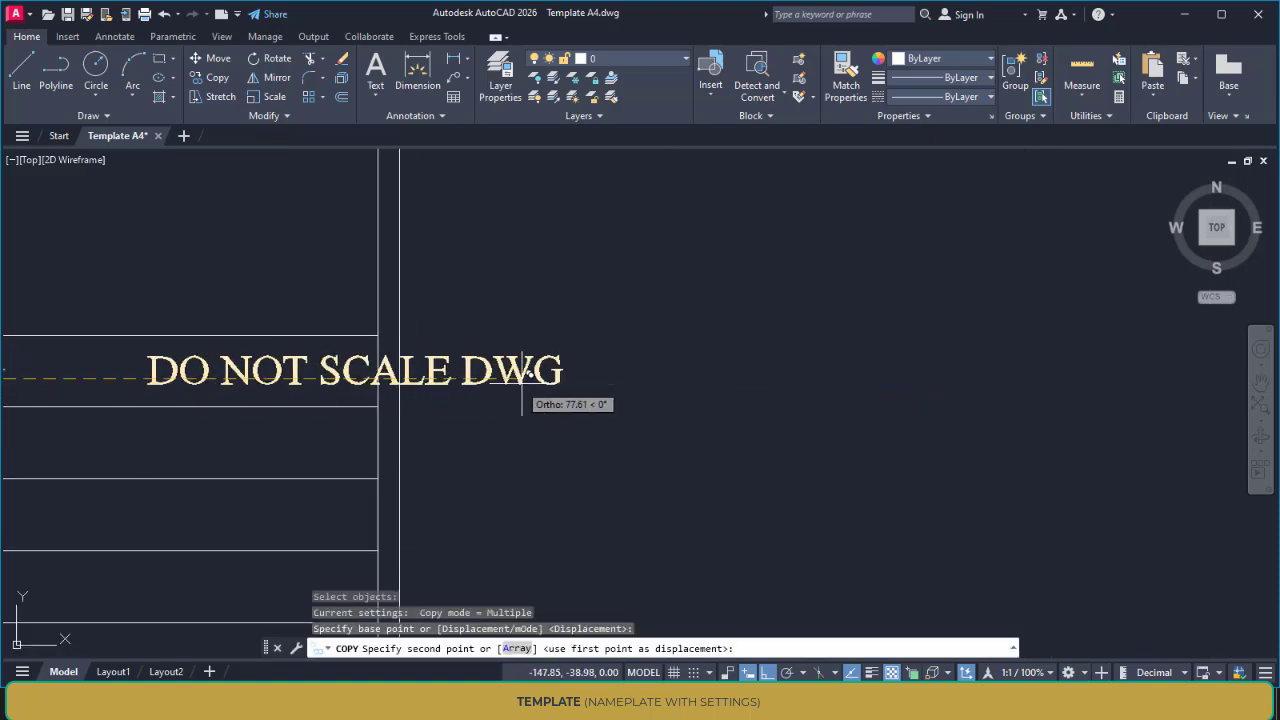
click(418, 390)
middle_drag(511, 393, 720, 393)
key(Escape)
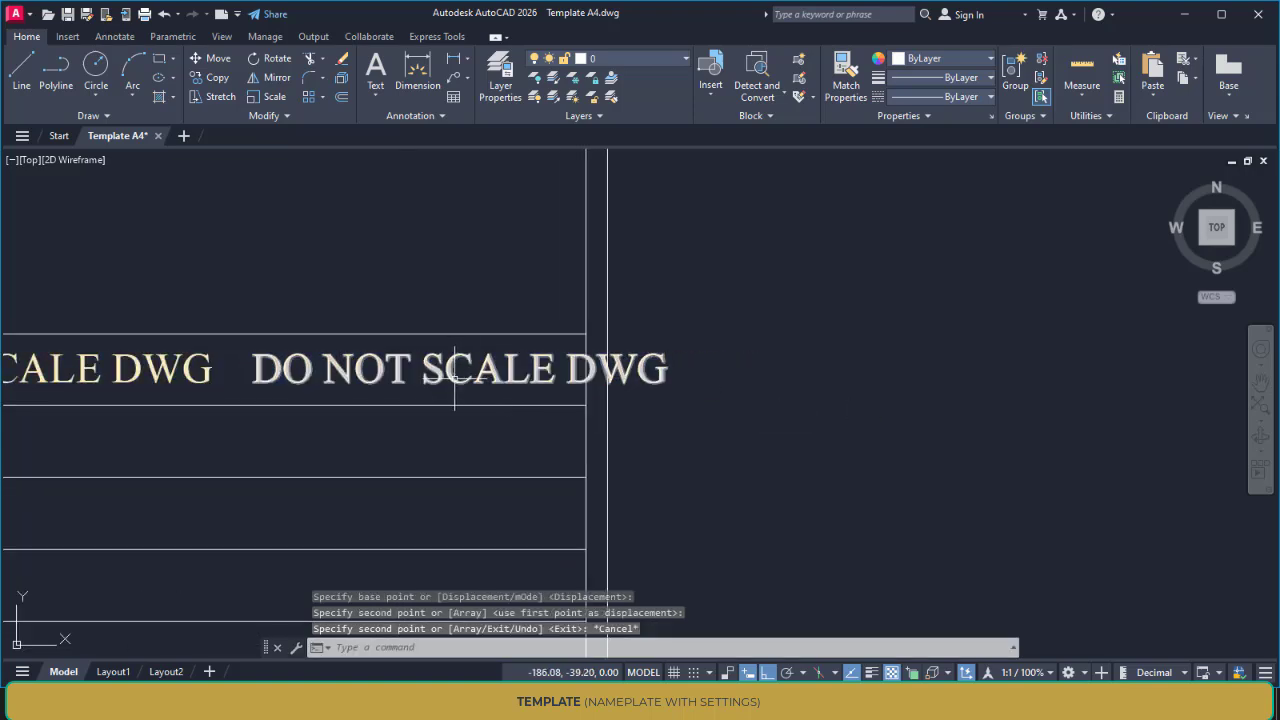
Replace the text of the copied heading at the right end of the top row with "REVISION"
double_click(689, 385)
drag(689, 385, 61, 401)
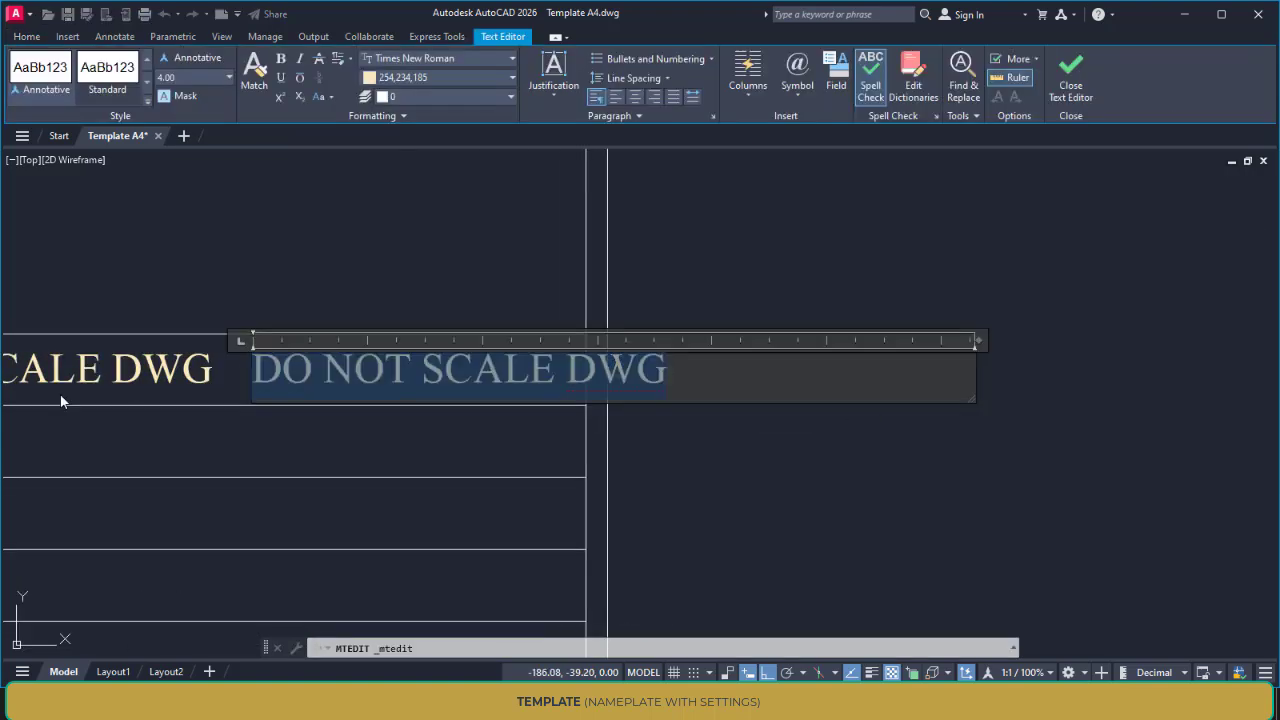
text(RWE)
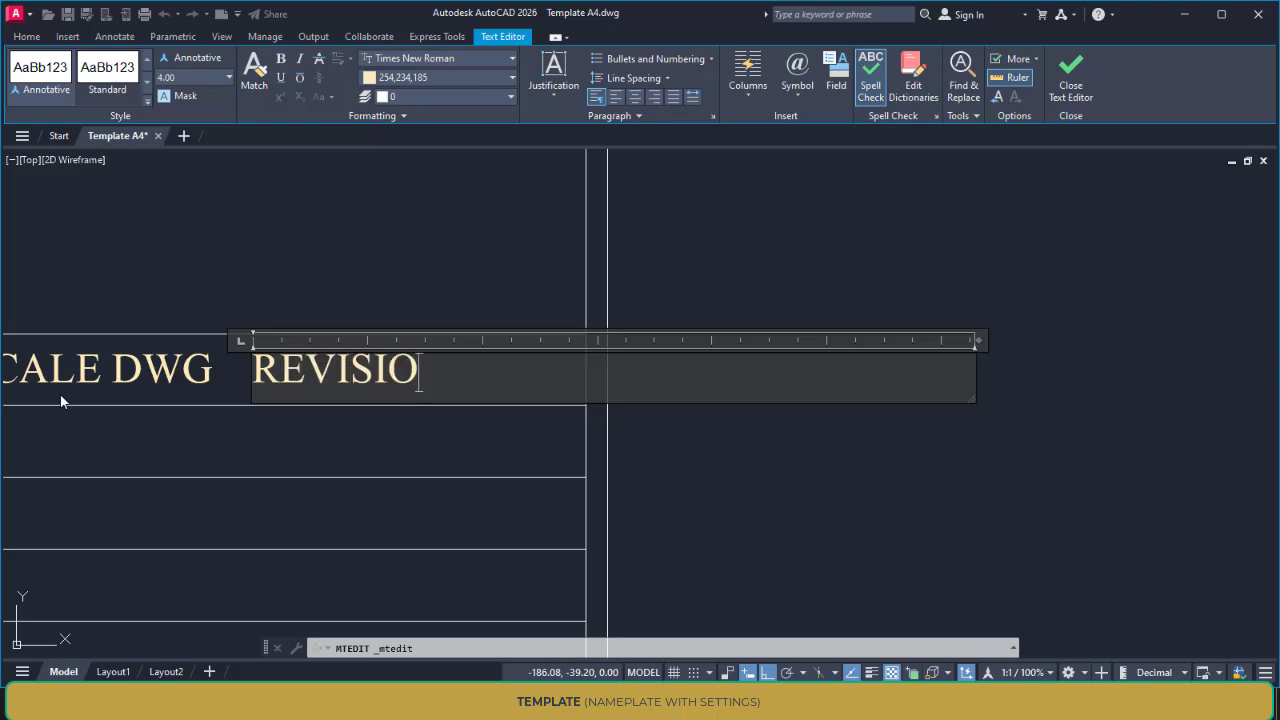
click(213, 296)
Draw a 40-unit vertical line right of the "DRAWN BY :" label, from the title block's top line down to the company name row
scroll(280, 340, down, 5)
middle_drag(317, 341, 916, 326)
middle_drag(633, 354, 571, 337)
key(l)
key(Return)
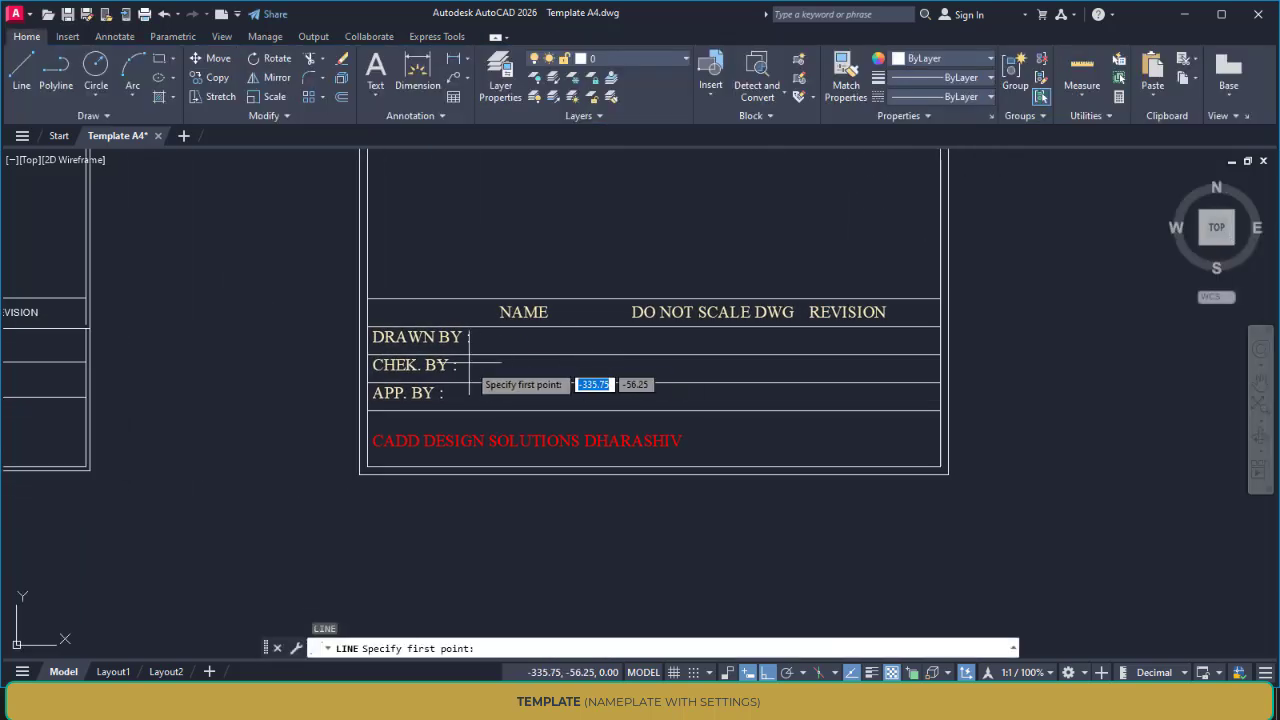
scroll(486, 349, up, 2)
click(481, 271)
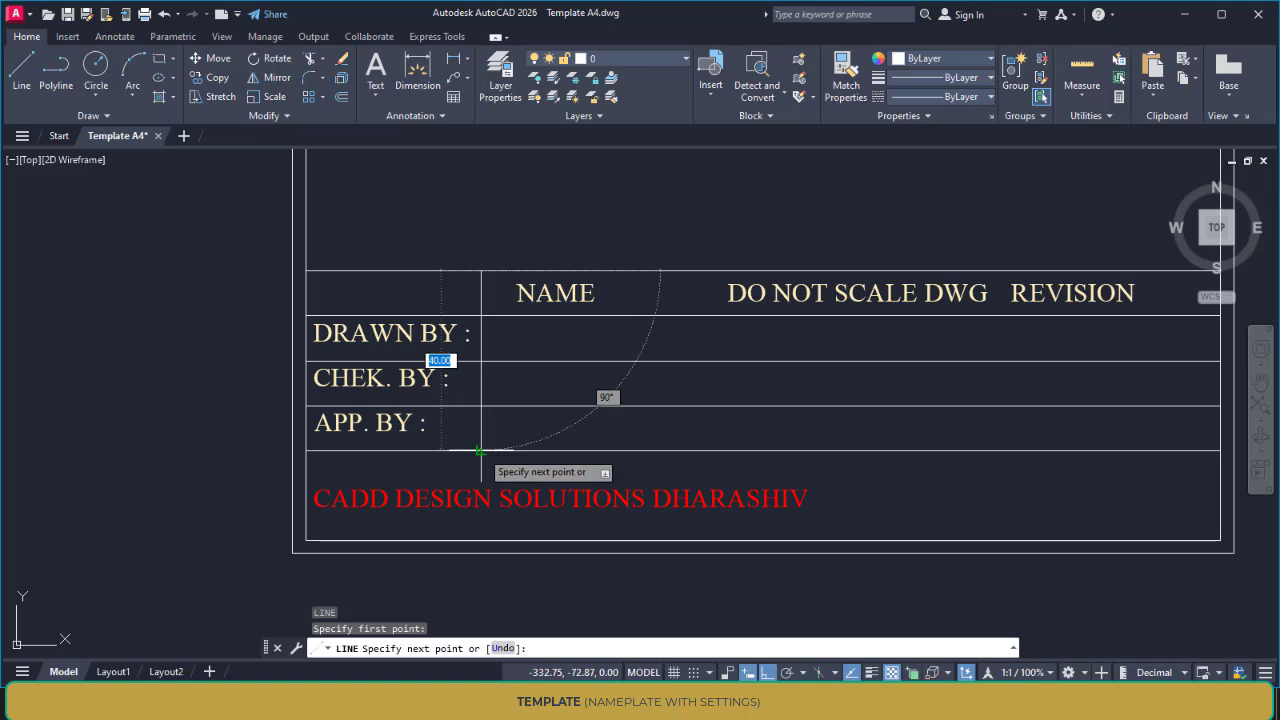
click(481, 450)
key(Escape)
Draw a second vertical line between the NAME and "DO NOT SCALE DWG" headings, down to the company name row
key(Return)
click(685, 271)
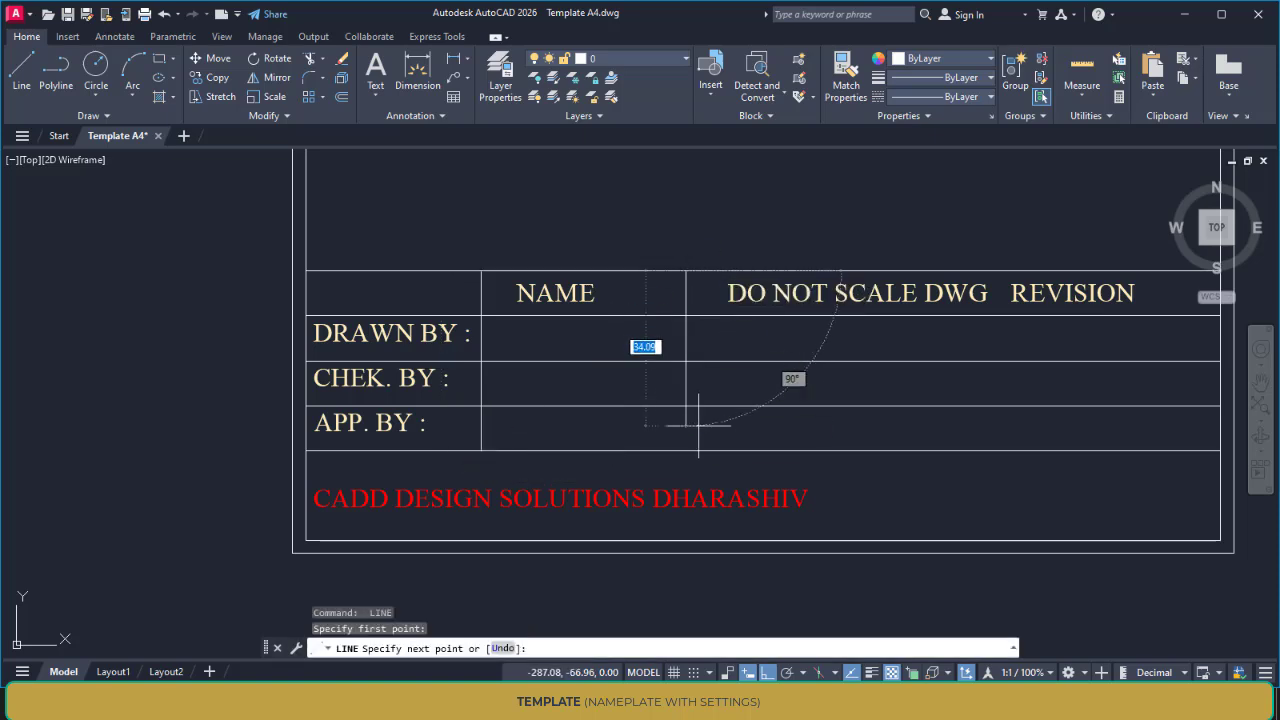
click(685, 450)
key(Escape)
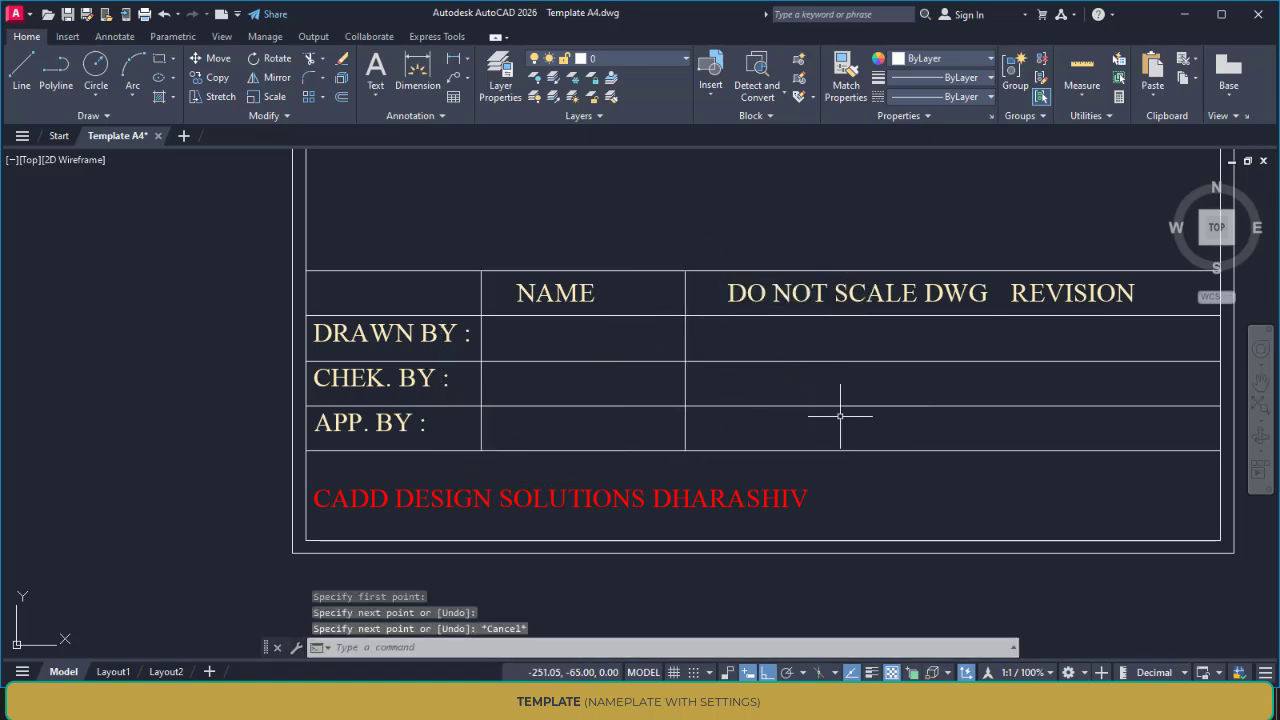
Copy the "DRAWN BY :" label horizontally into the right-hand column of the same row, below "DO NOT SCALE DWG"
scroll(830, 421, down, 2)
mouse_move(749, 429)
middle_down()
mouse_move(986, 429)
mouse_move(838, 415)
middle_up()
scroll(981, 428, down, 2)
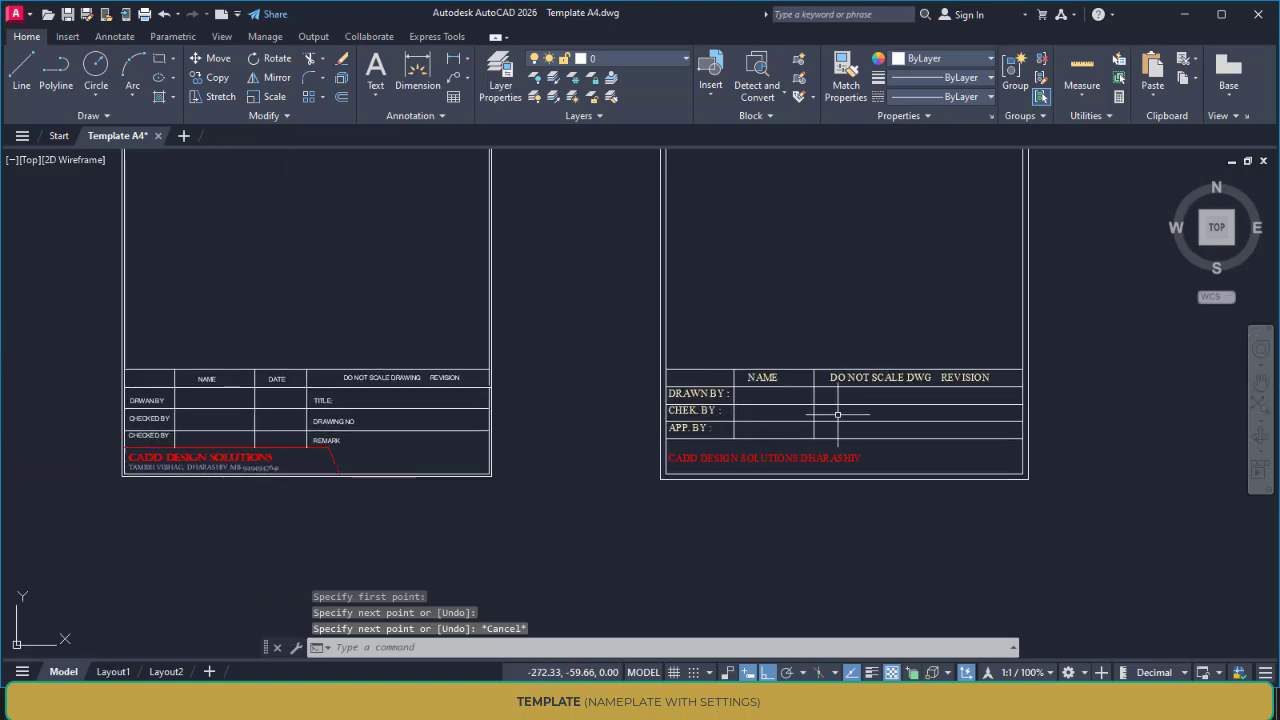
scroll(770, 411, up, 2)
scroll(712, 408, up, 2)
key(Return)
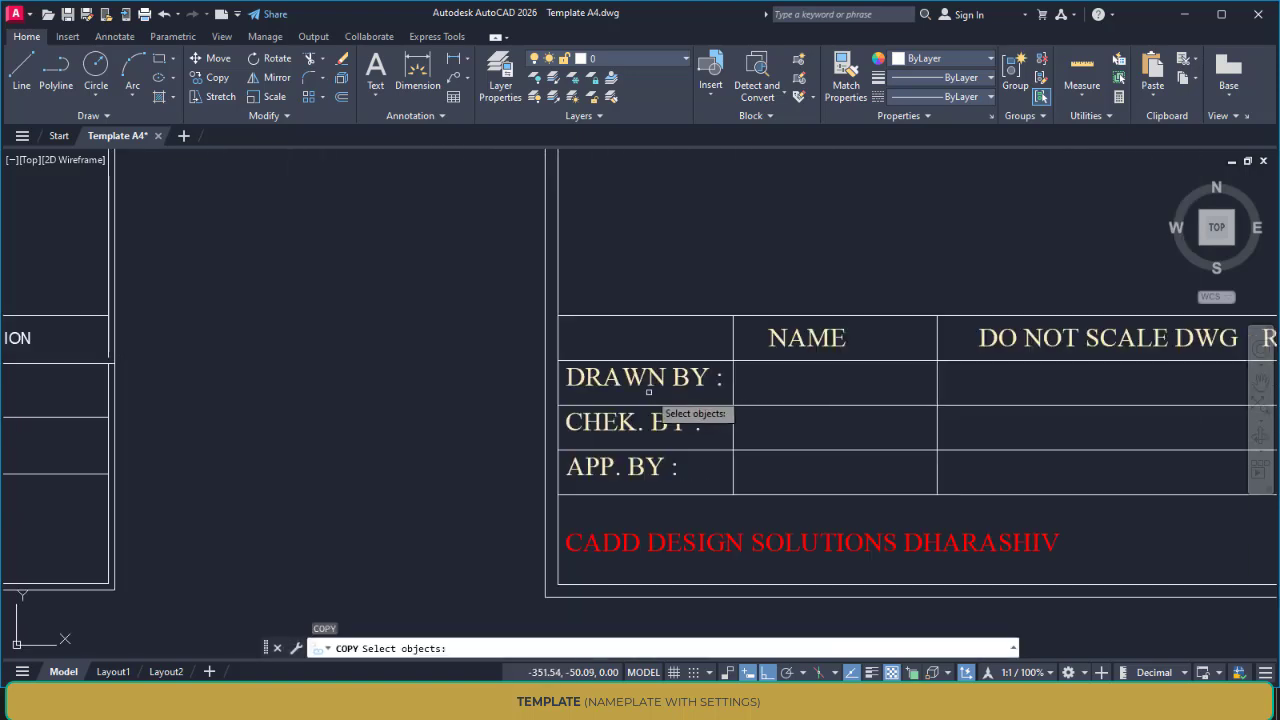
click(646, 376)
key(Return)
click(566, 380)
click(970, 385)
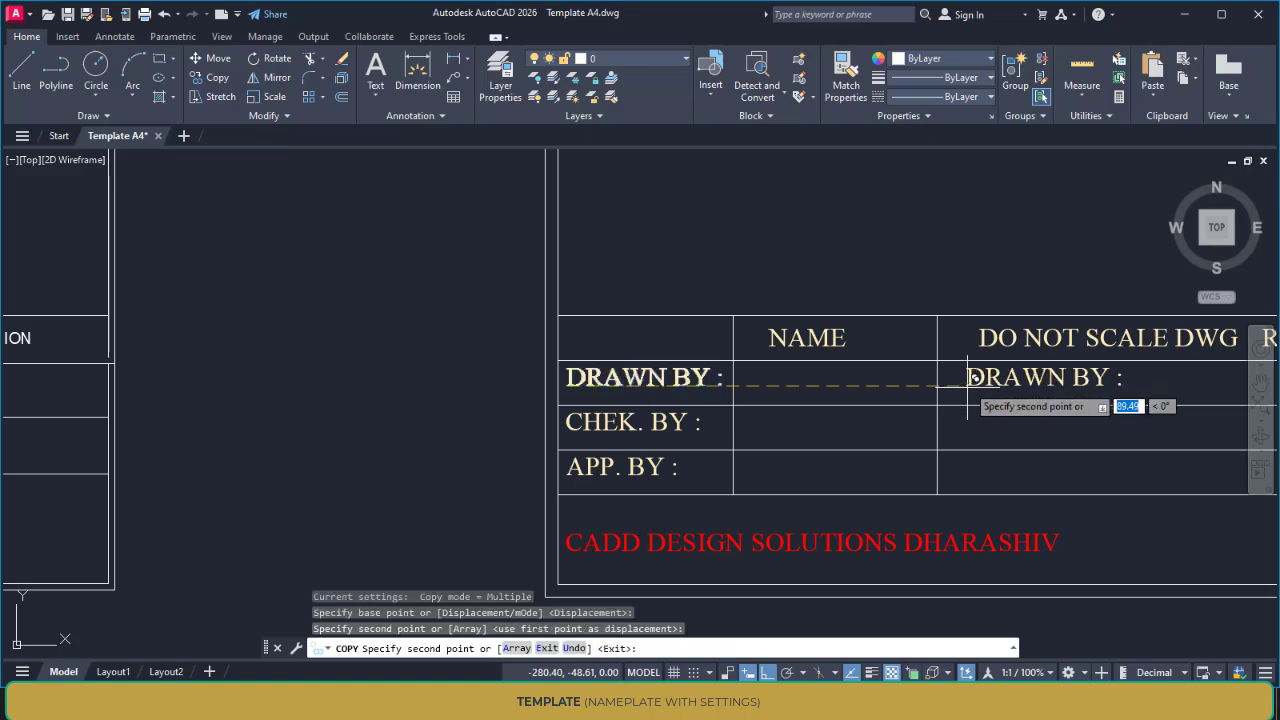
key(Escape)
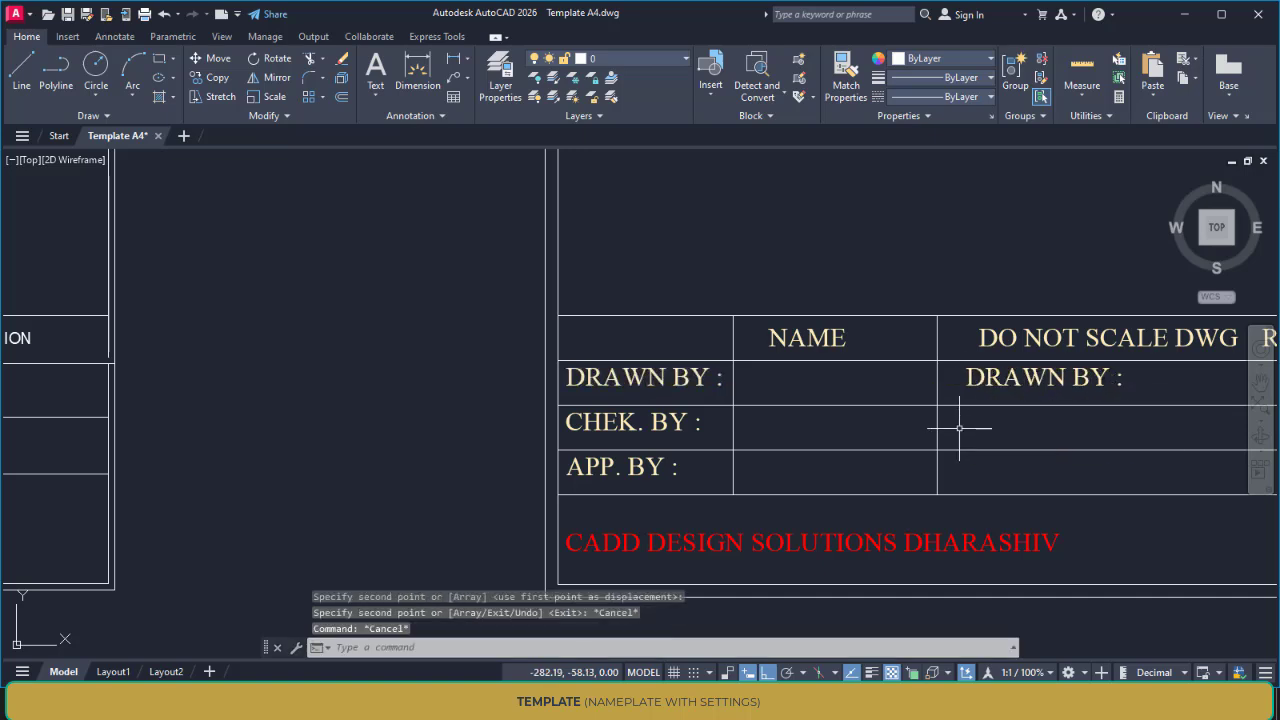
Copy the right-hand column's "DRAWN BY :" label straight down into the two rows below, using the row line intersections
key(Return)
click(985, 383)
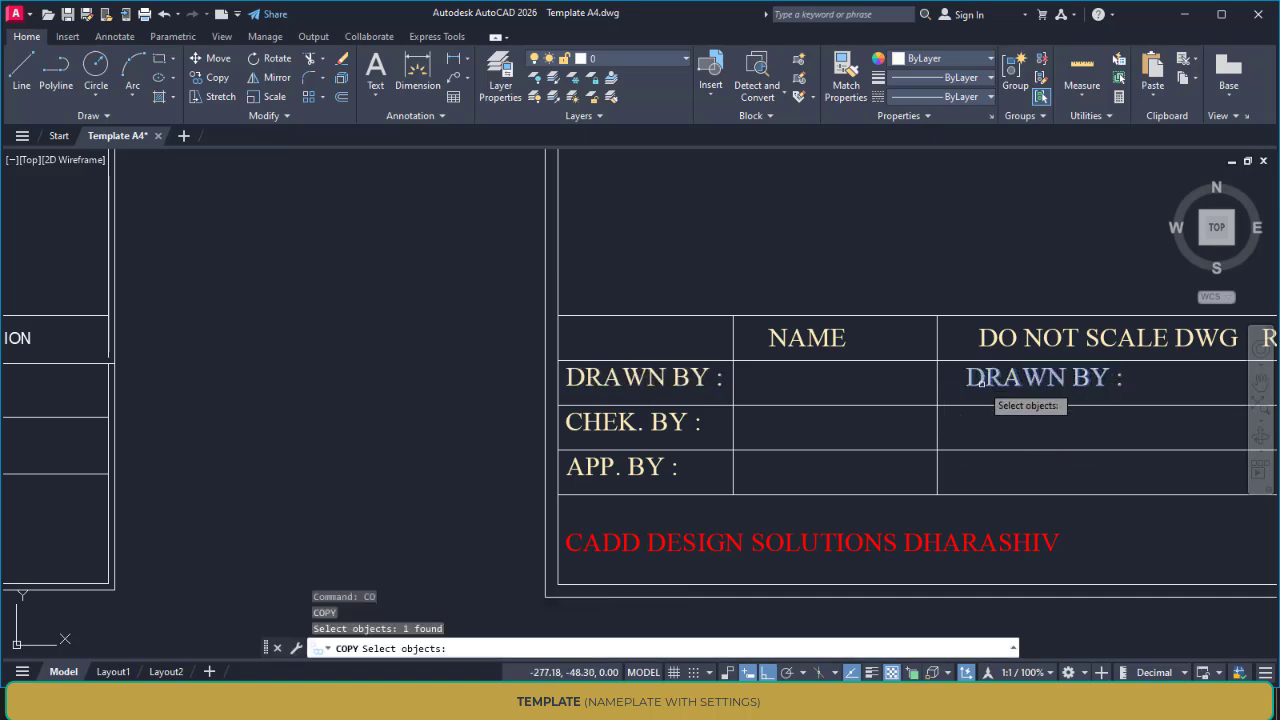
key(Return)
click(937, 360)
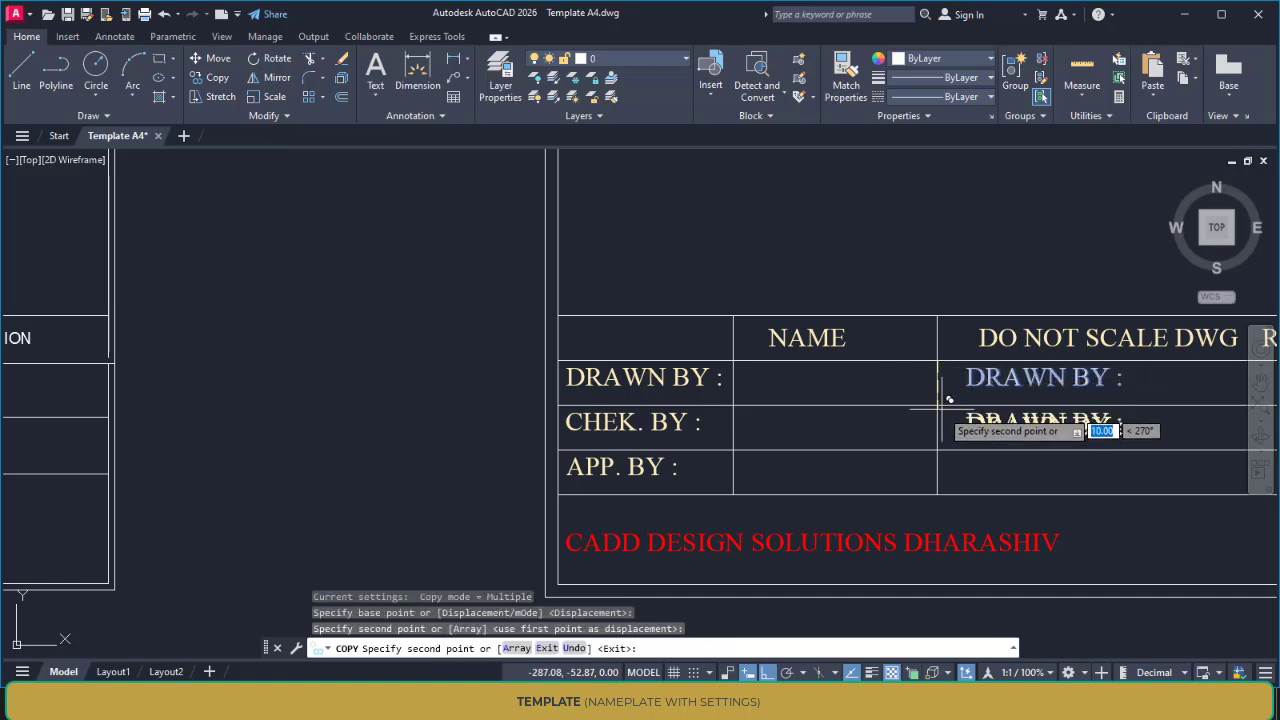
click(940, 405)
click(941, 450)
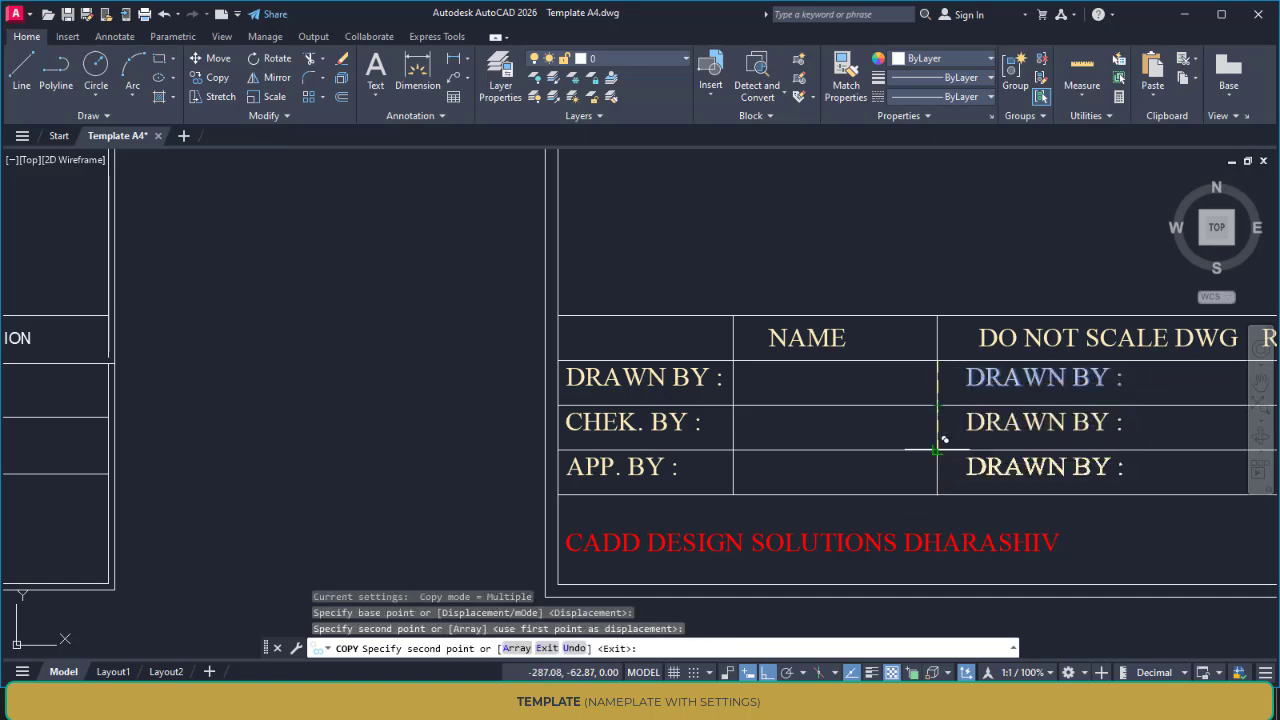
key(Escape)
Replace the text of the uppermost "DRAWN BY :" label in the right-hand column with "TITLE:"
middle_drag(1005, 437, 566, 458)
click(619, 398)
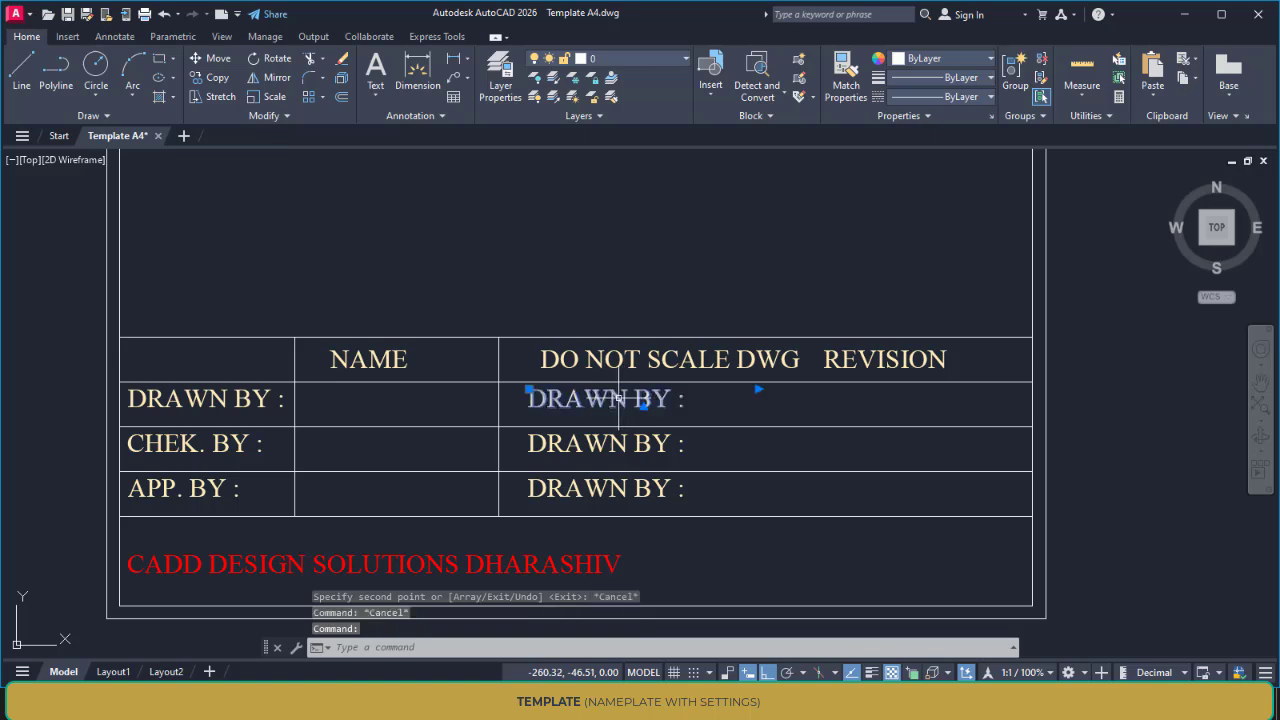
double_click(610, 399)
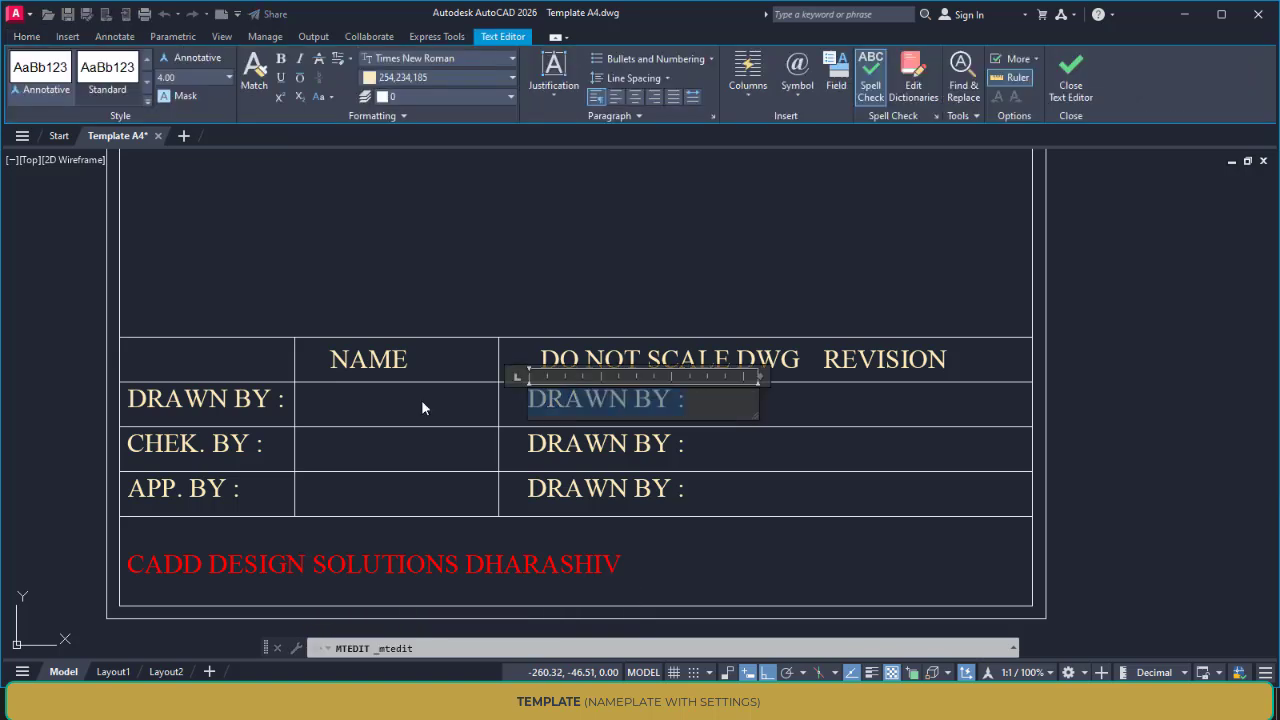
text(TITLE)
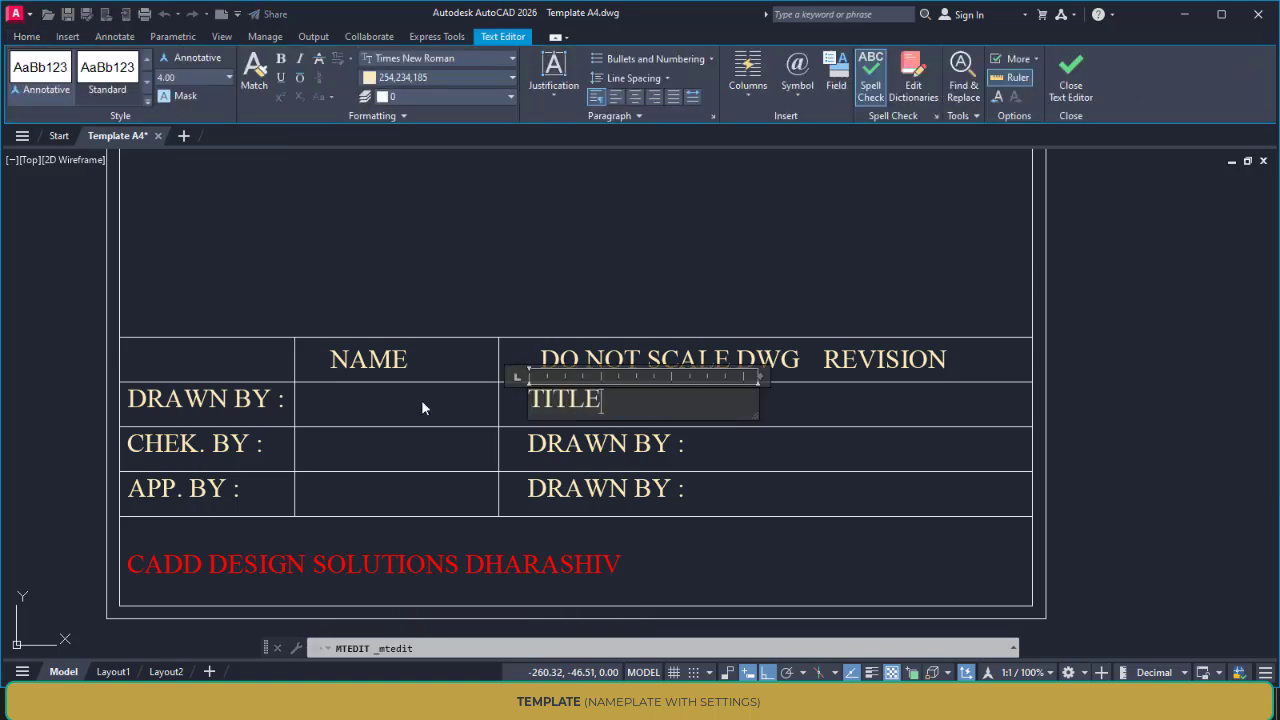
text(:)
click(563, 443)
click(563, 443)
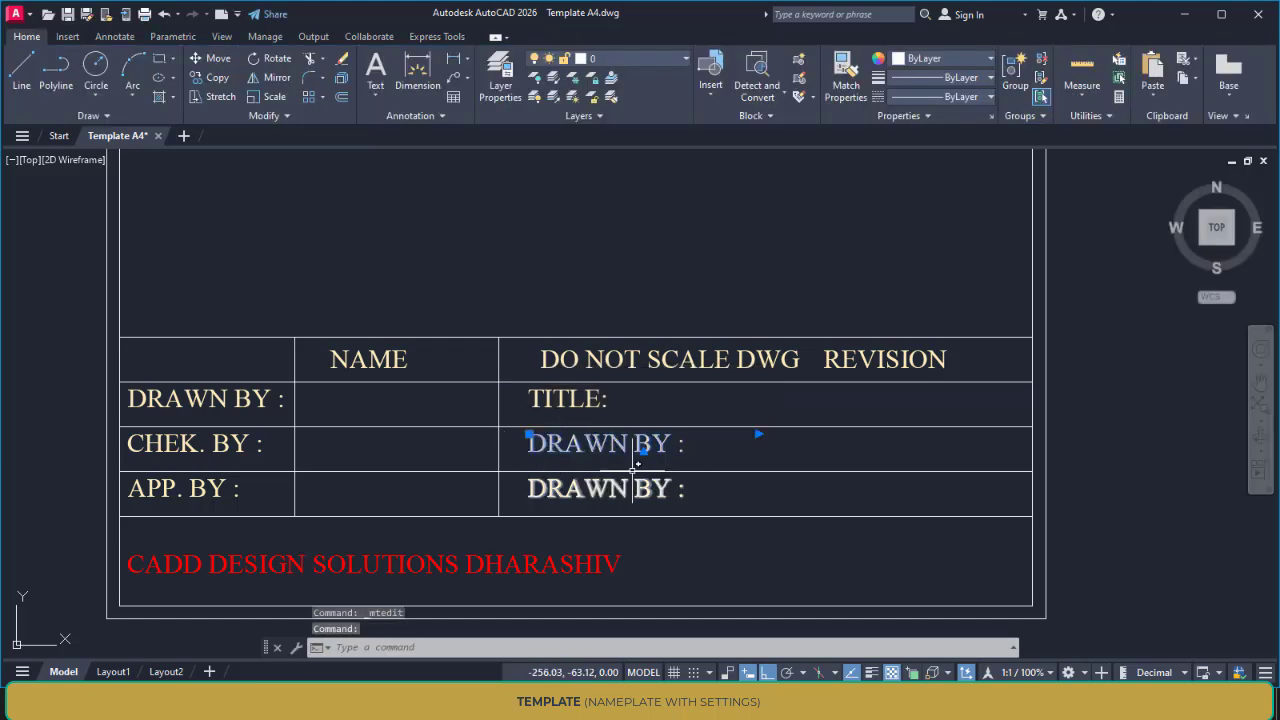
Replace the text of the "DRAWN BY :" label beside "CHEK. BY :" in the right-hand column with "DWG NO-"
key(Escape)
scroll(575, 460, down, 5)
scroll(583, 459, up, 5)
mouse_move(632, 457)
middle_down()
mouse_move(803, 414)
mouse_move(1217, 400)
mouse_move(808, 437)
middle_up()
scroll(808, 437, down, 3)
scroll(814, 429, up, 3)
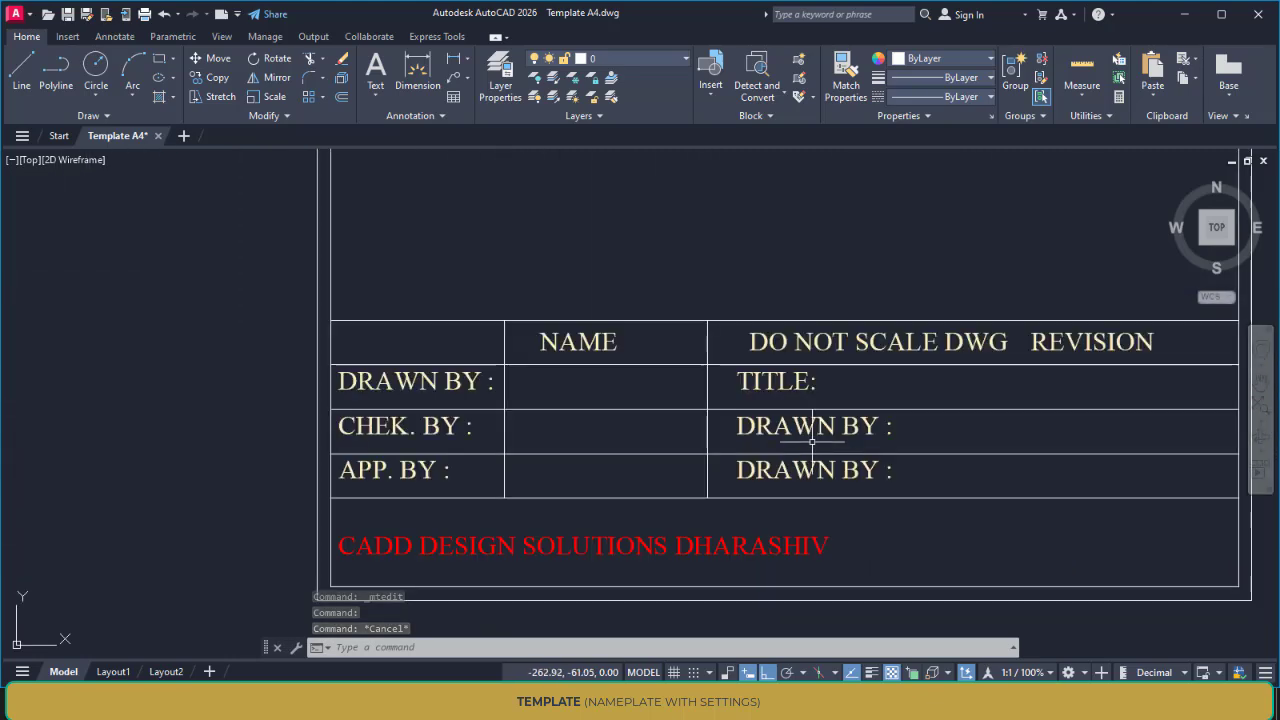
click(814, 428)
double_click(814, 428)
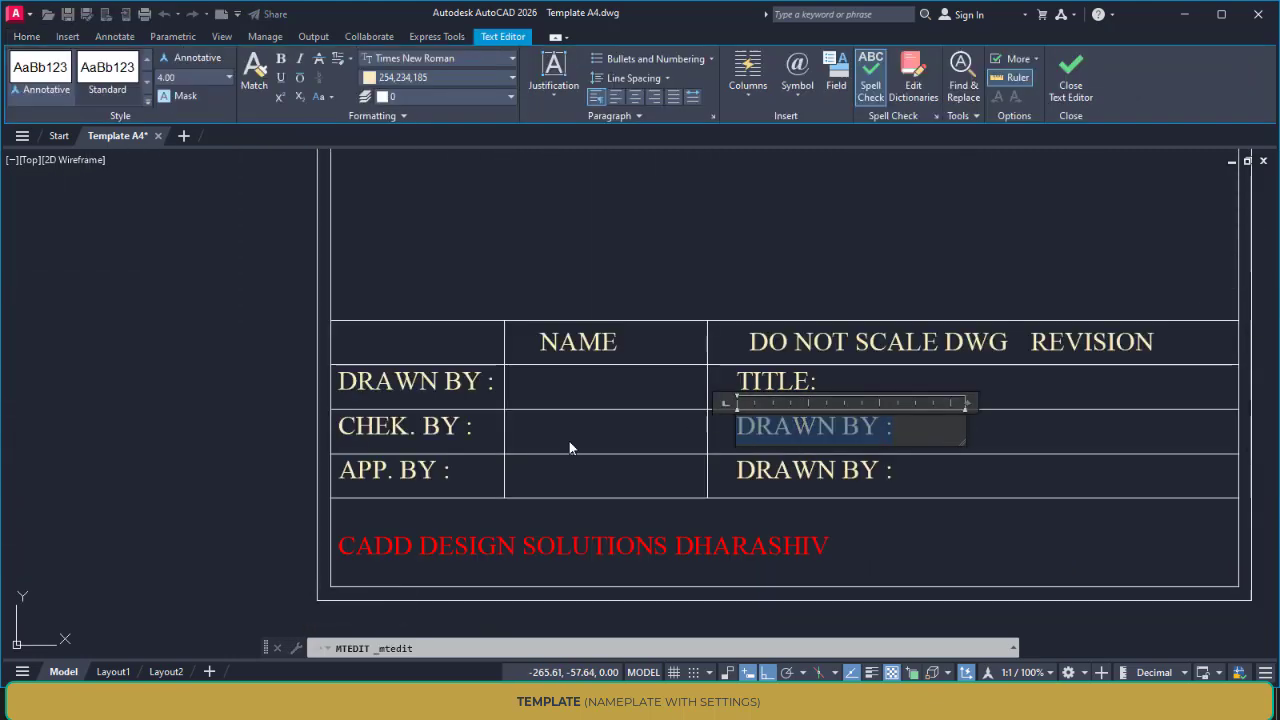
text(DWG NO-)
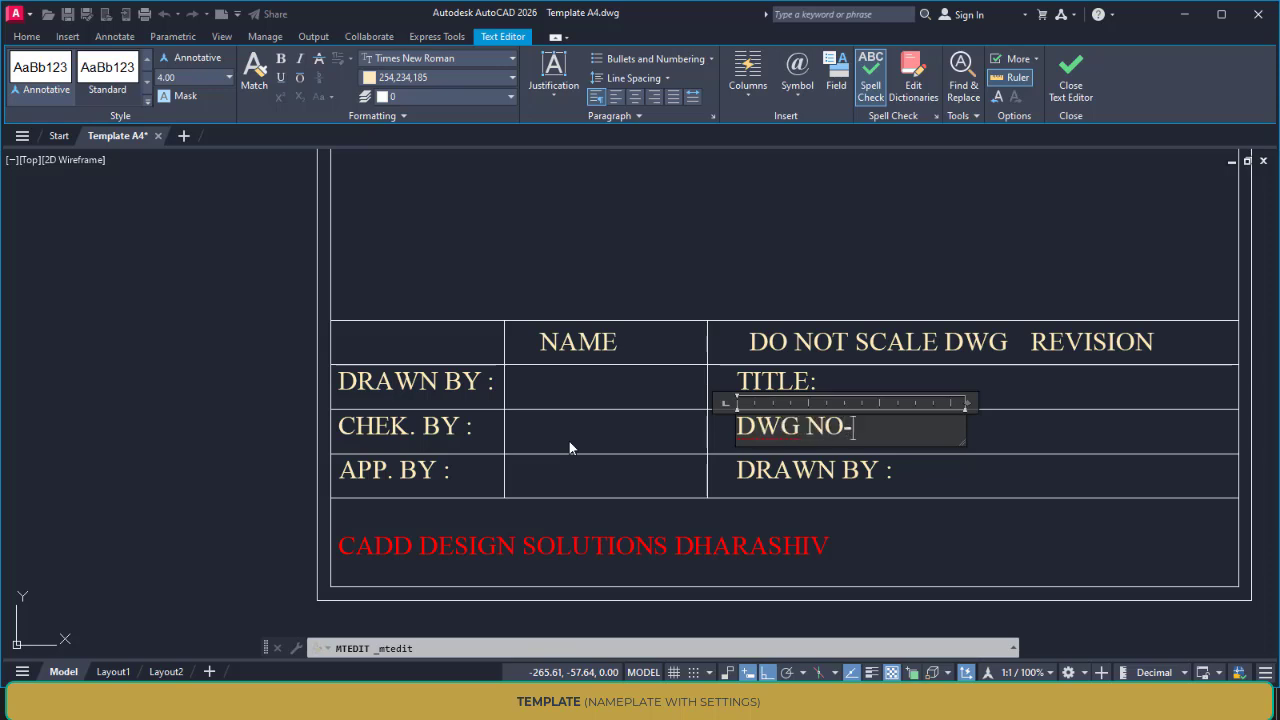
click(785, 481)
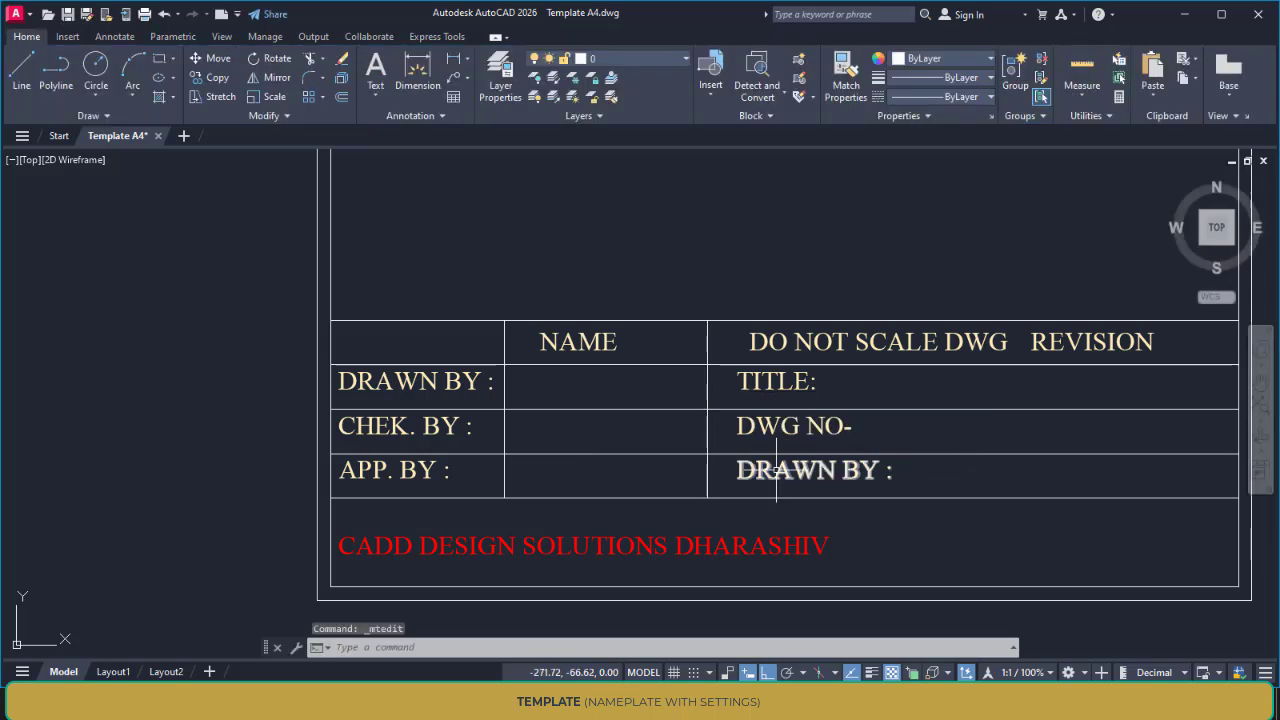
Replace the text of the "DRAWN BY :" label in the "APP. BY :" row with "REMARK"
double_click(778, 470)
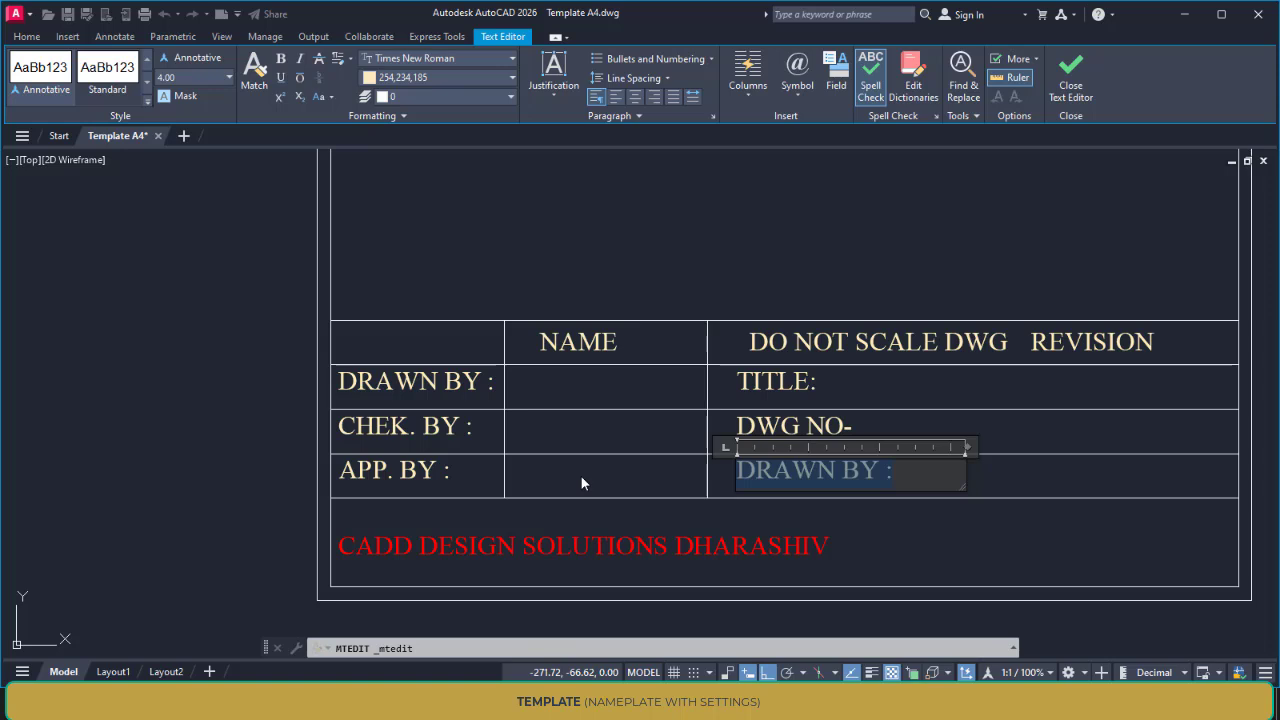
text(REMARK)
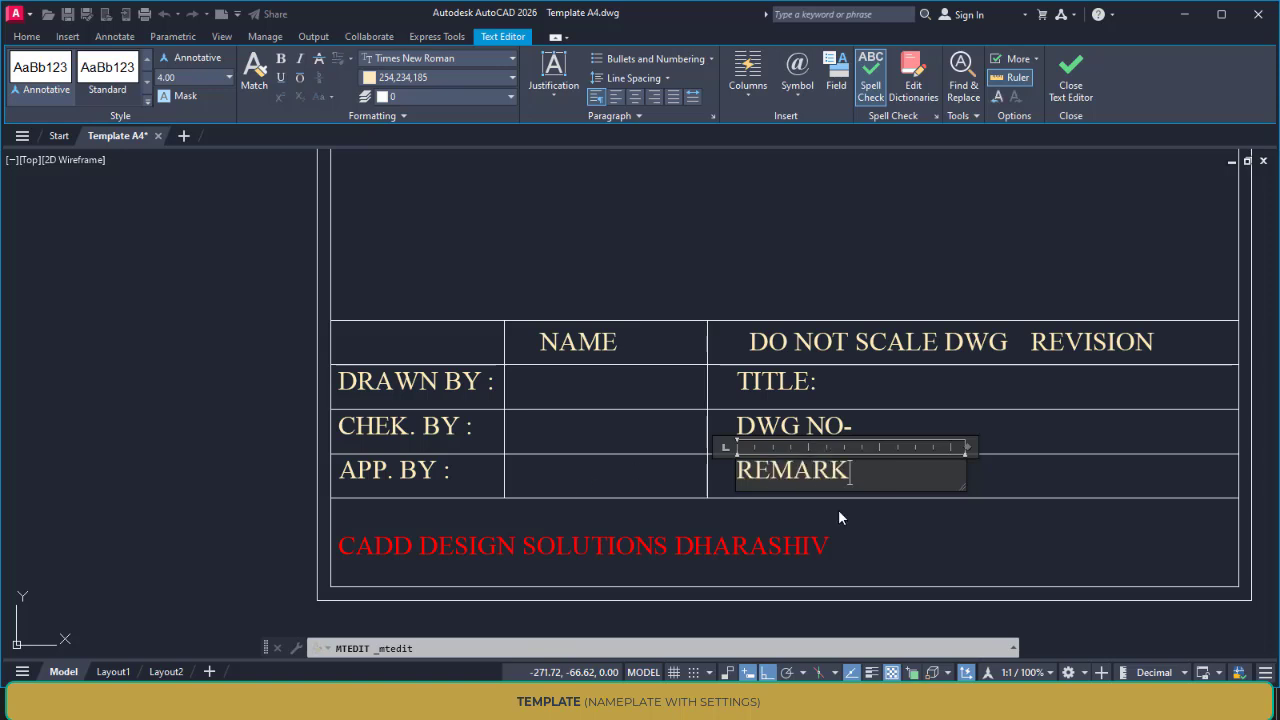
click(838, 509)
Change the dash in the "DWG NO-" label to a colon so it reads "DWG NO:", and select the REMARK label below it
click(848, 428)
double_click(844, 430)
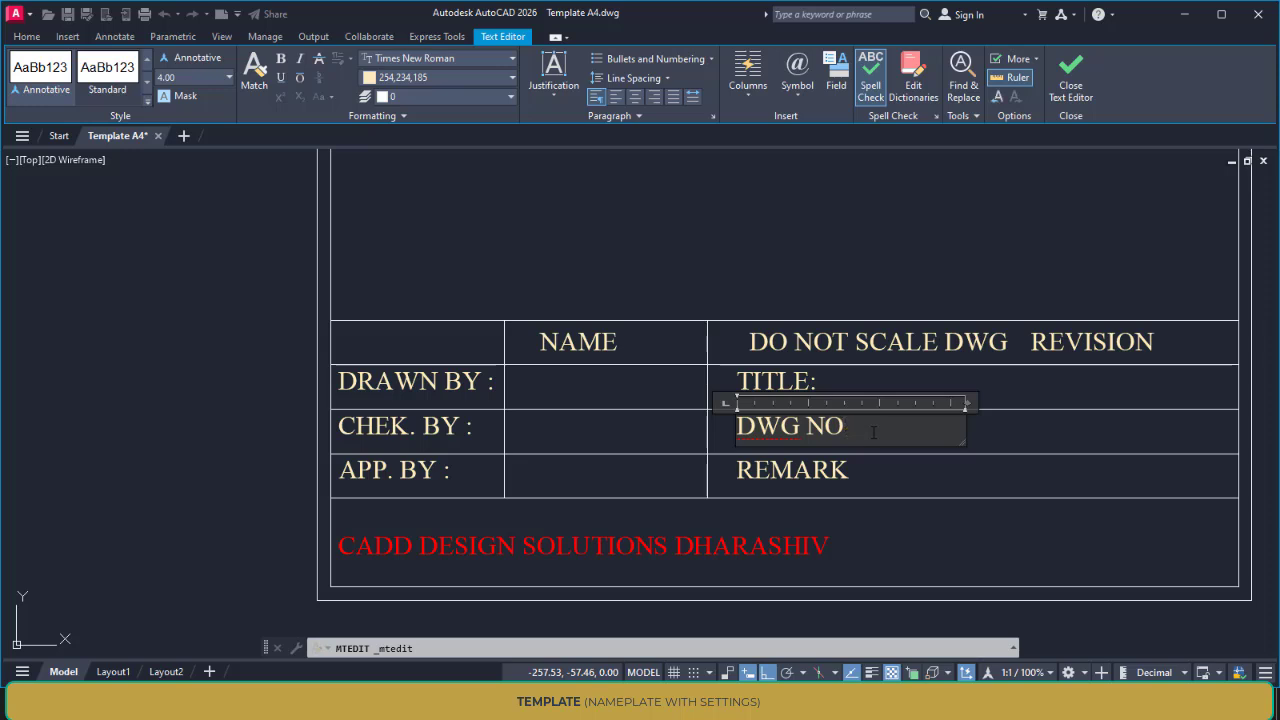
click(872, 505)
click(800, 470)
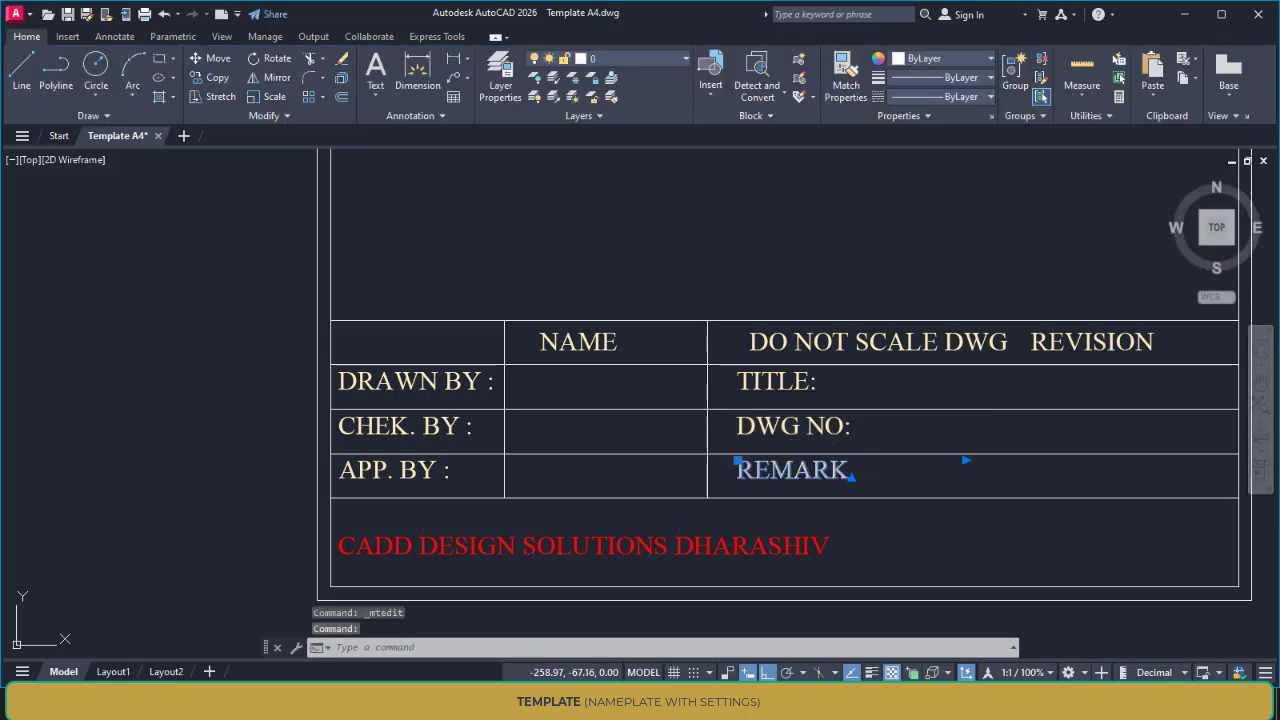
Add a colon to the REMARK label in the title block so it reads "REMARK:"
double_click(800, 470)
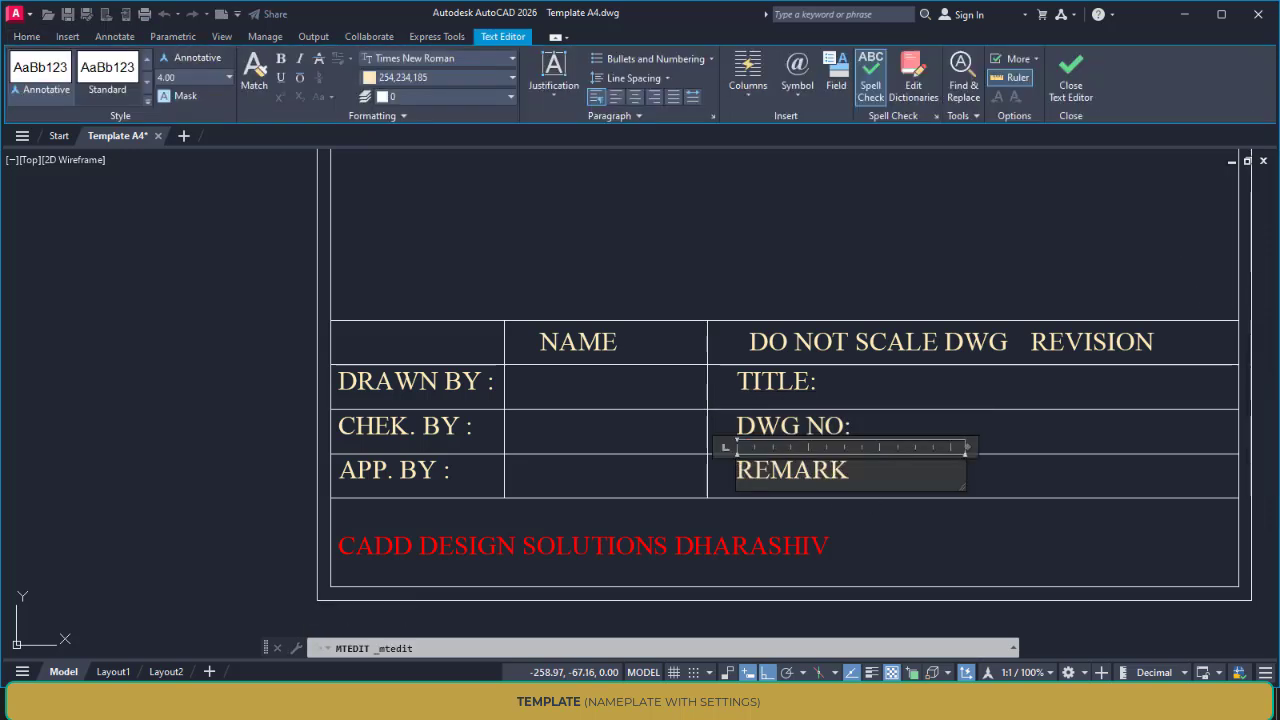
click(855, 287)
scroll(768, 432, down, 4)
mouse_move(768, 432)
middle_down()
mouse_move(865, 428)
mouse_move(762, 446)
mouse_move(695, 440)
mouse_move(689, 426)
middle_up()
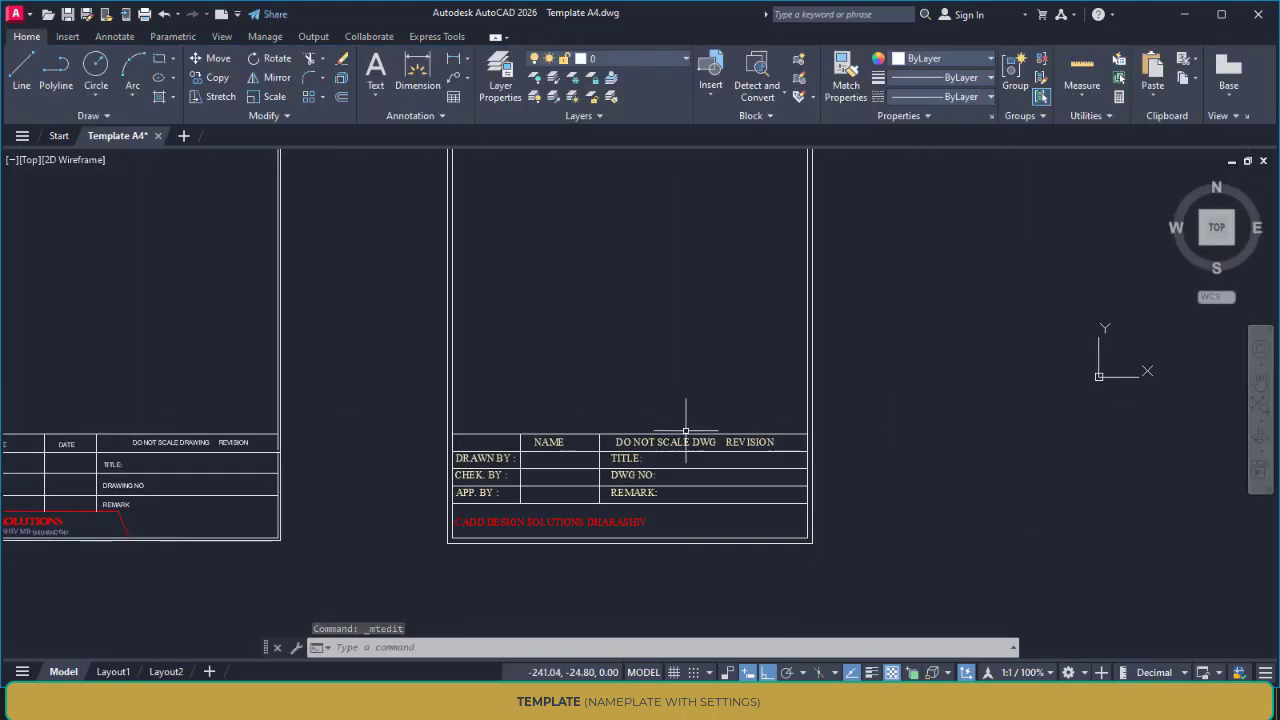
mouse_move(690, 518)
middle_down()
mouse_move(678, 494)
mouse_move(644, 480)
middle_up()
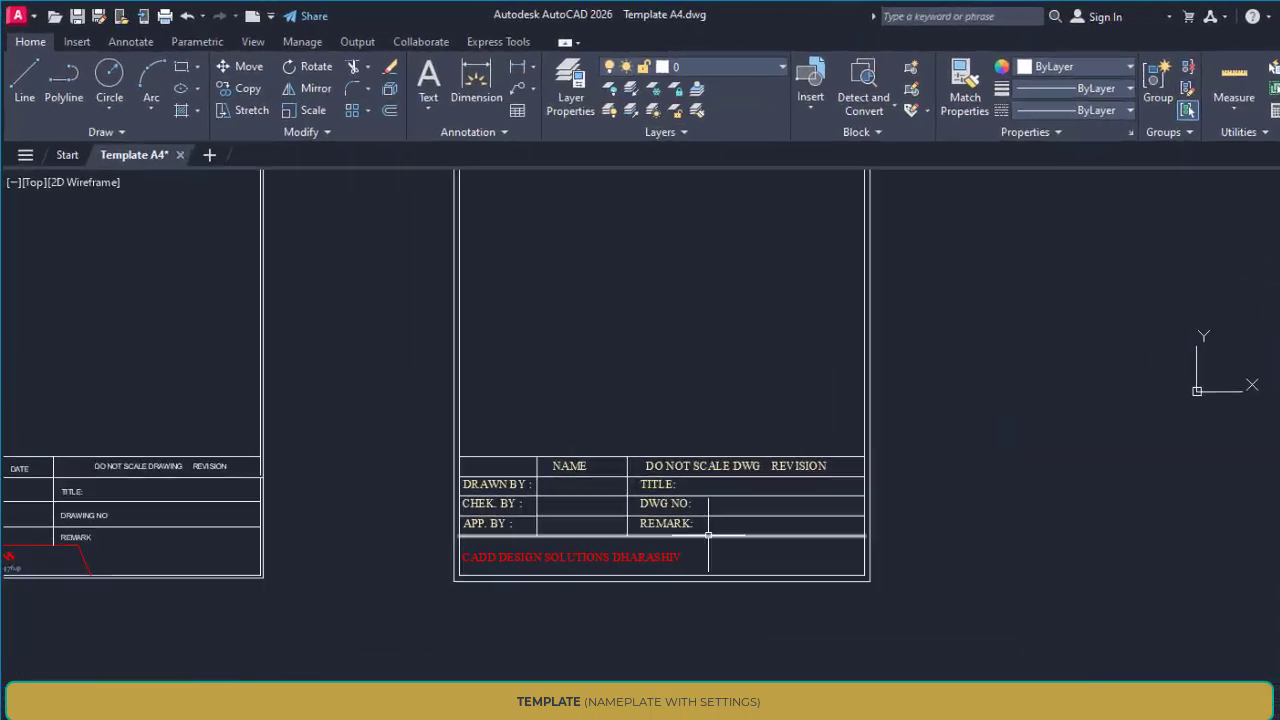
Attach the logo image IMG-20260425-WA0002-Photoroom with a relative path, insertion point and scale specified on-screen, and rotation 0
click(90, 49)
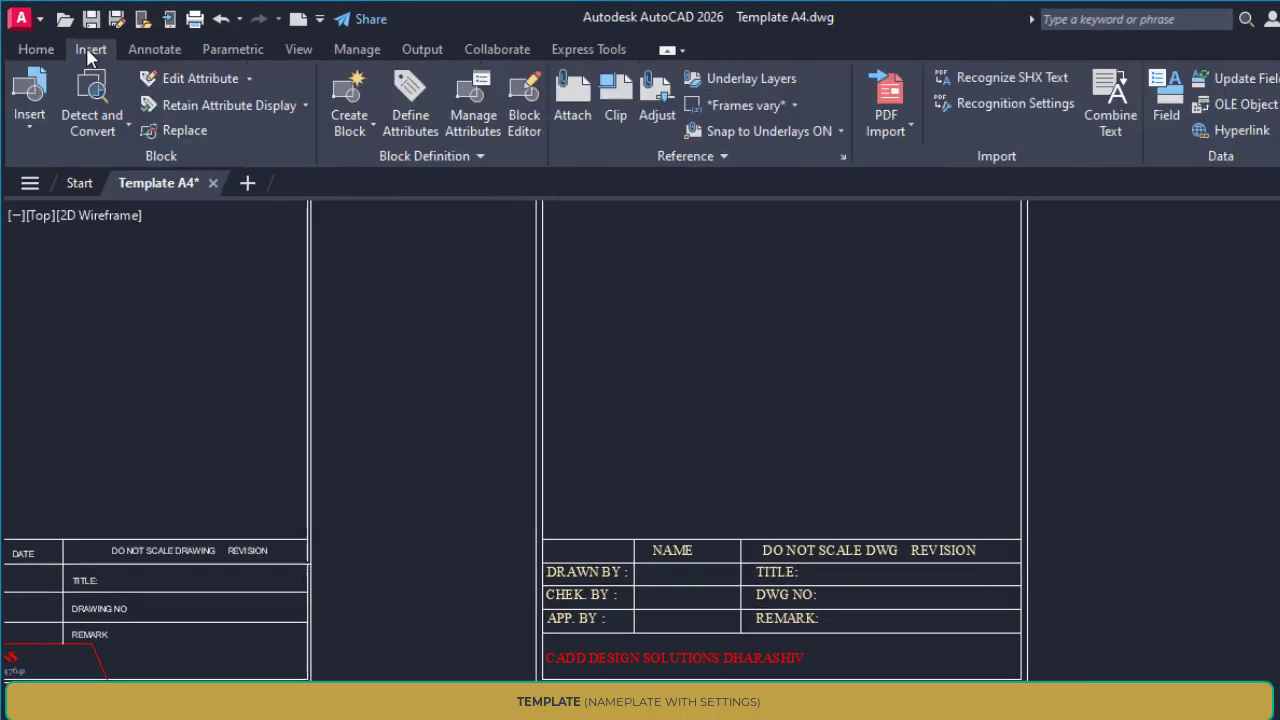
click(570, 120)
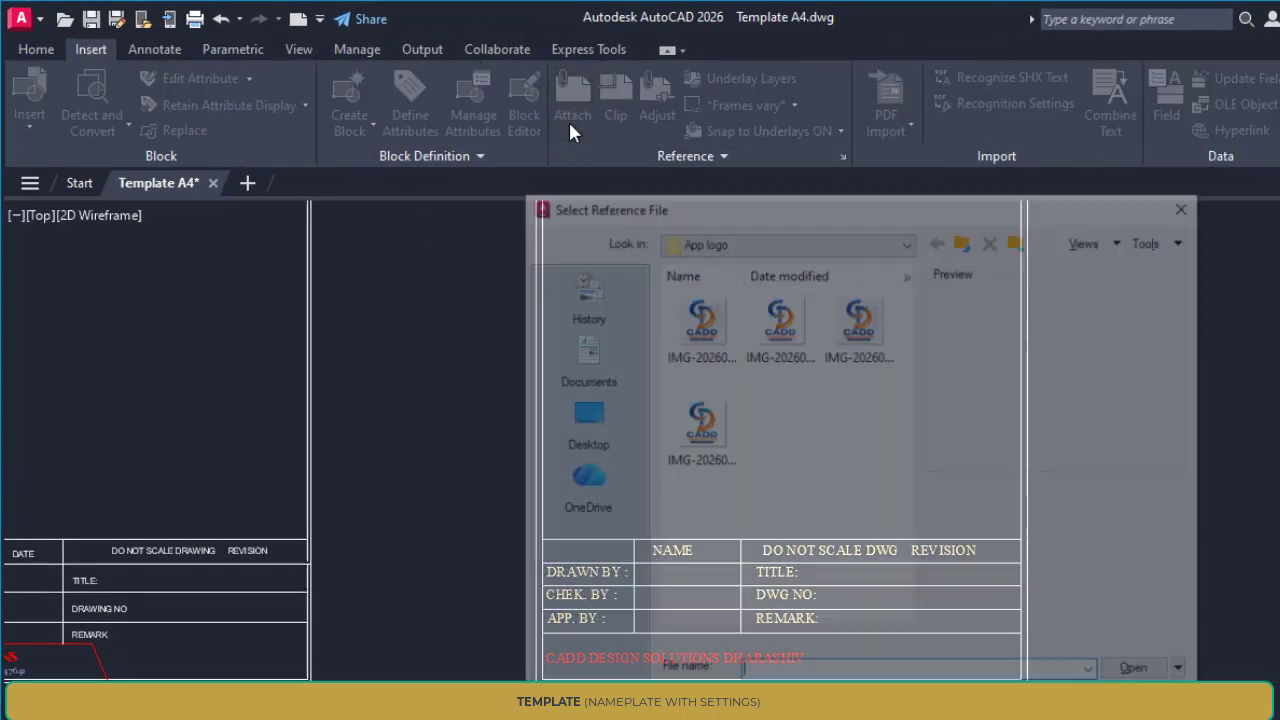
click(698, 342)
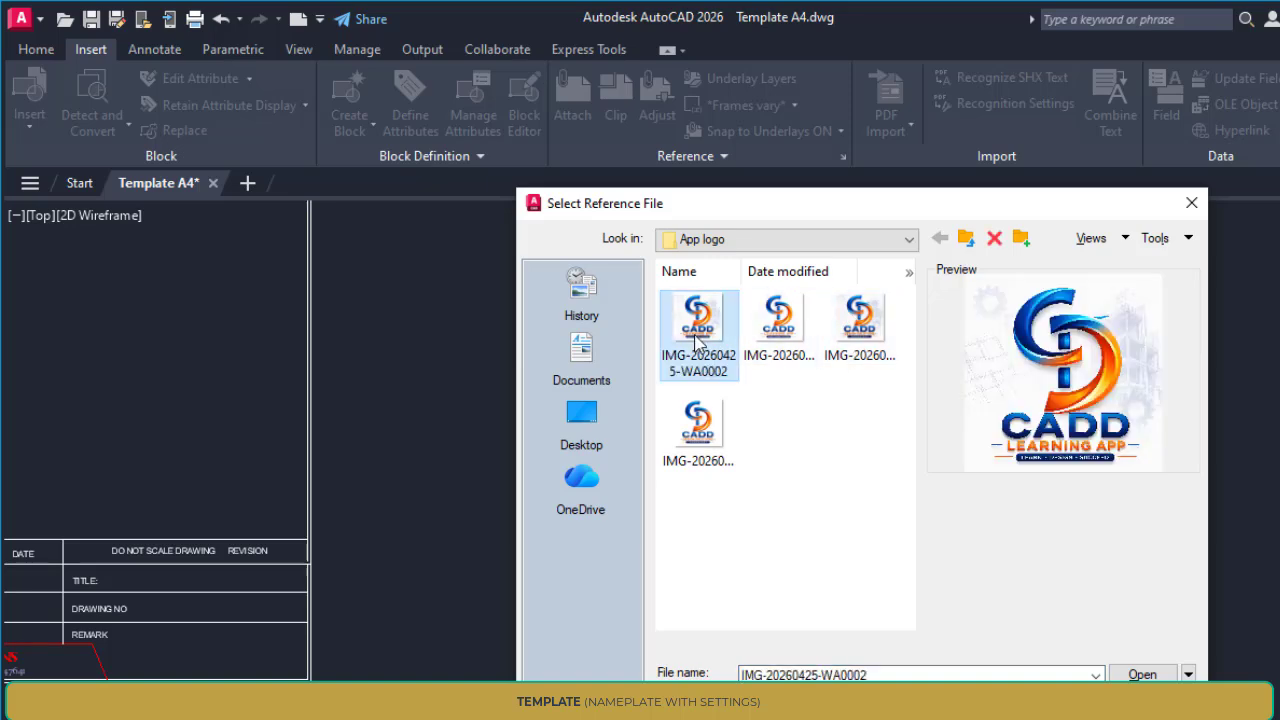
click(780, 367)
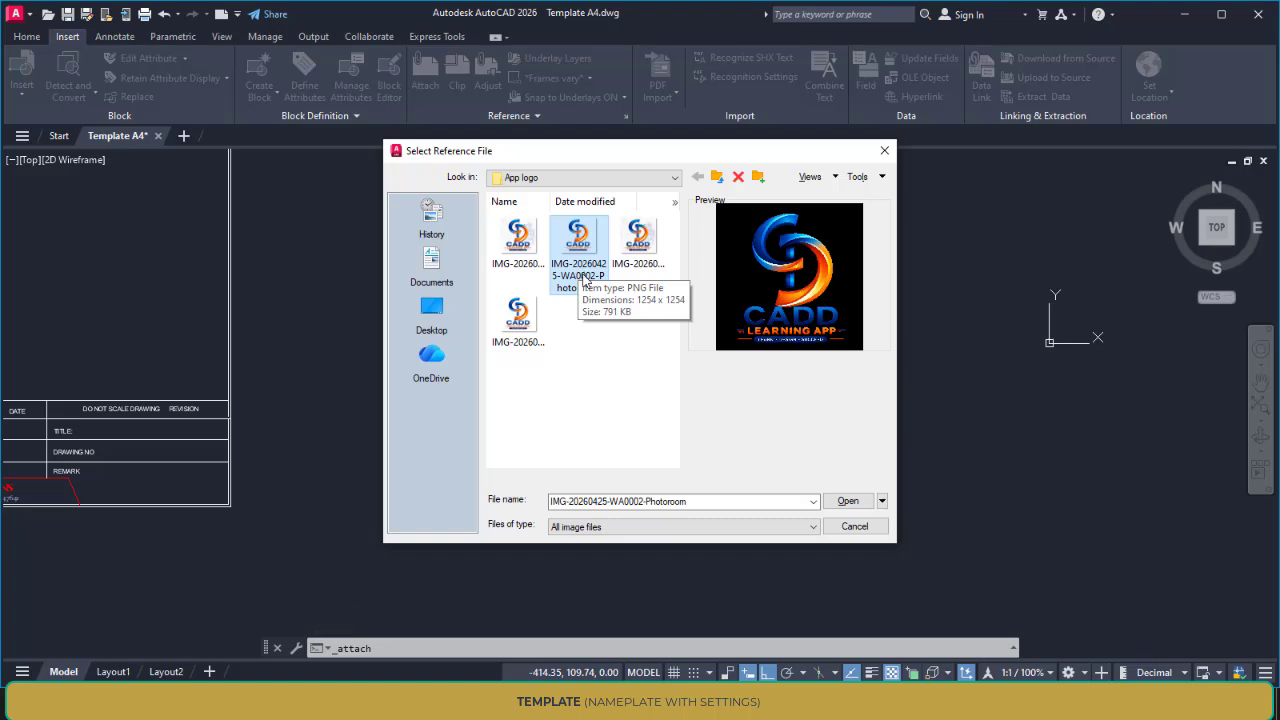
click(850, 502)
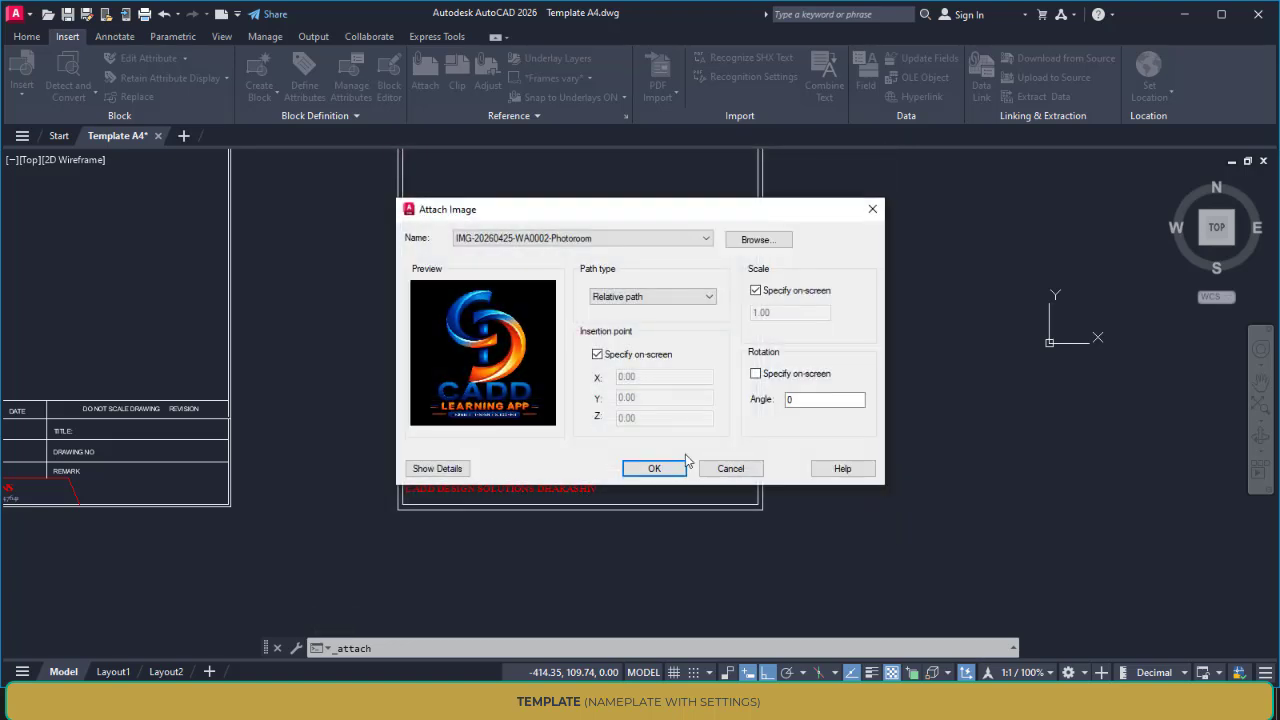
click(654, 468)
Place the logo on the inner border's bottom line near the REMARK row's right end, scaled to reach the DWG NO row
scroll(700, 470, up, 5)
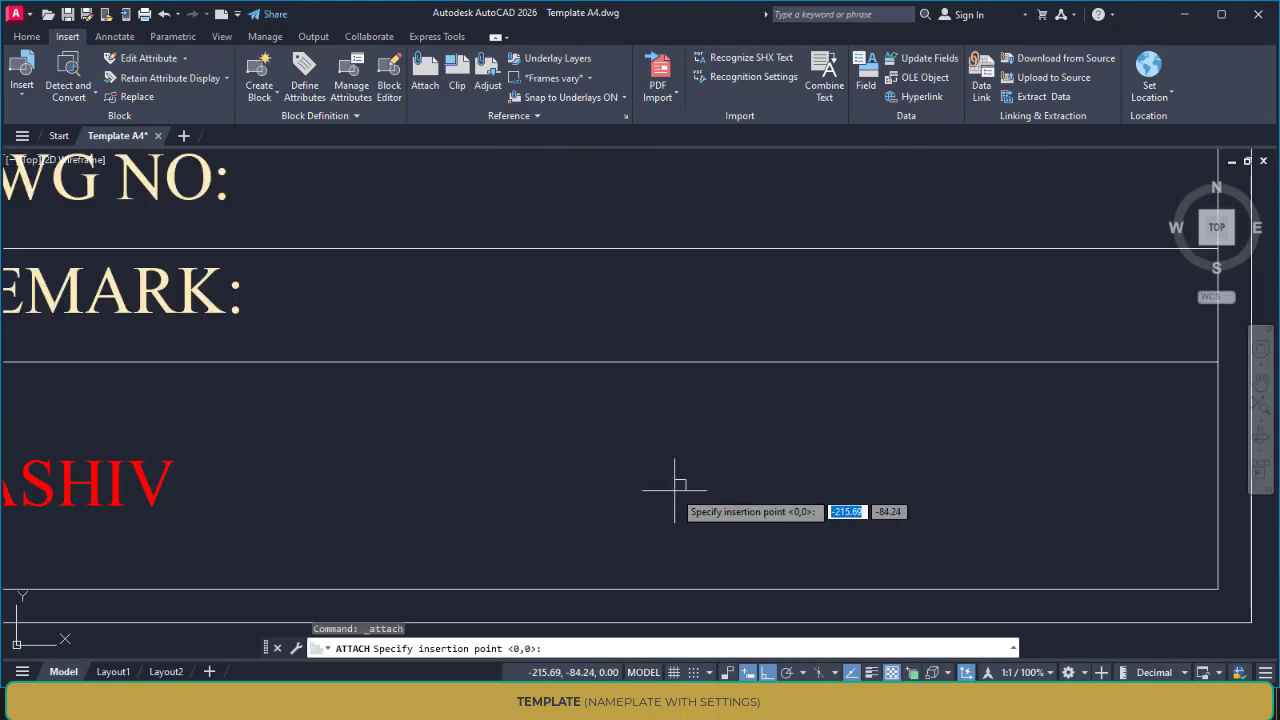
click(623, 586)
scroll(682, 523, down, 5)
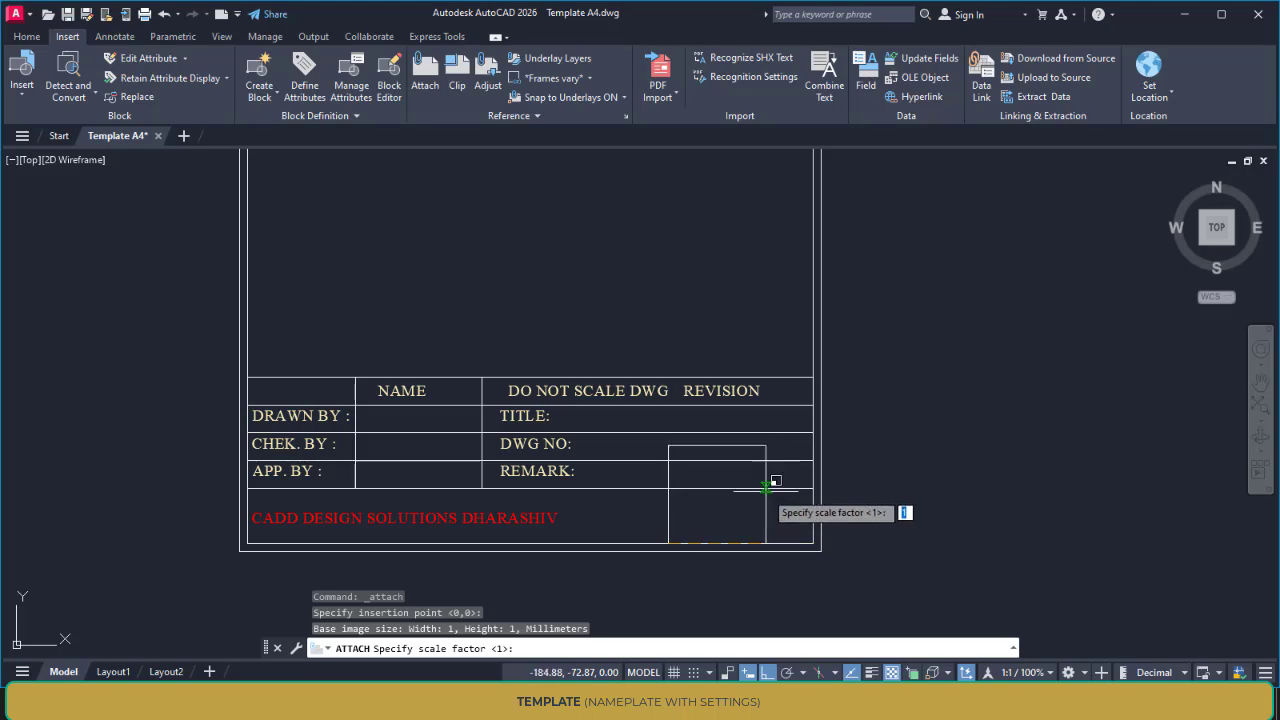
key(Return)
scroll(800, 508, up, 2)
scroll(800, 508, down, 4)
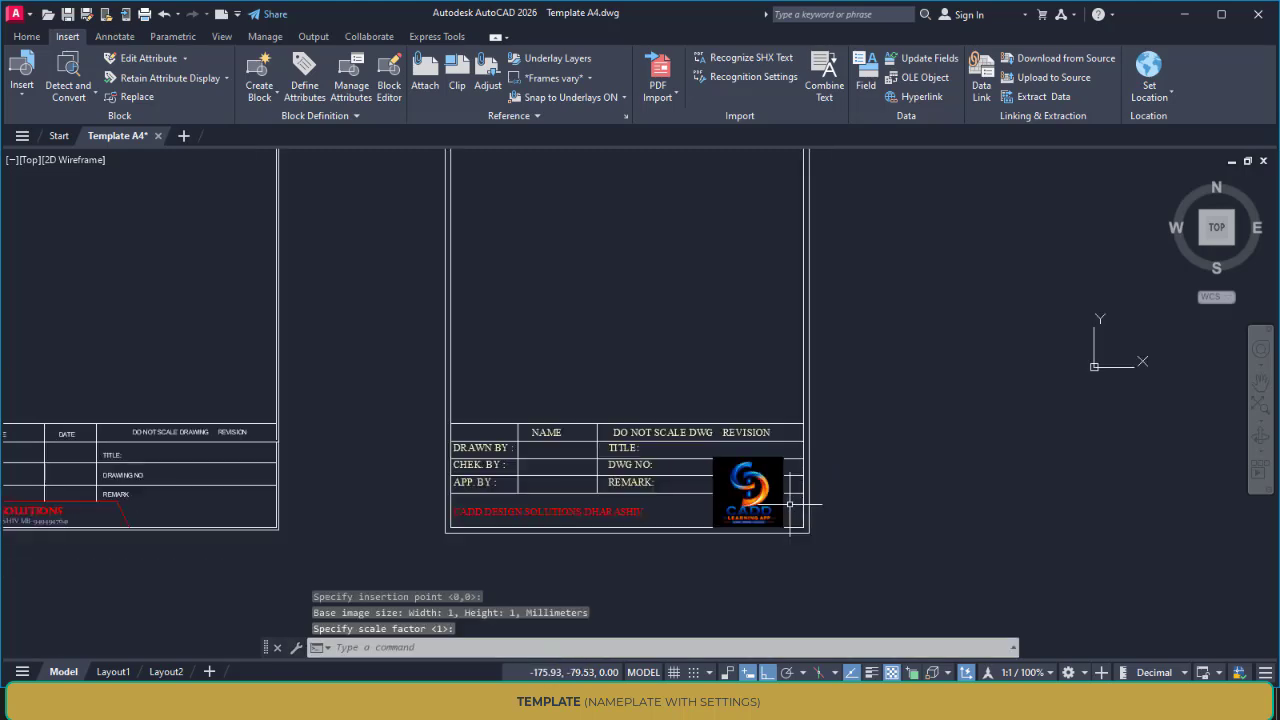
scroll(794, 509, up, 4)
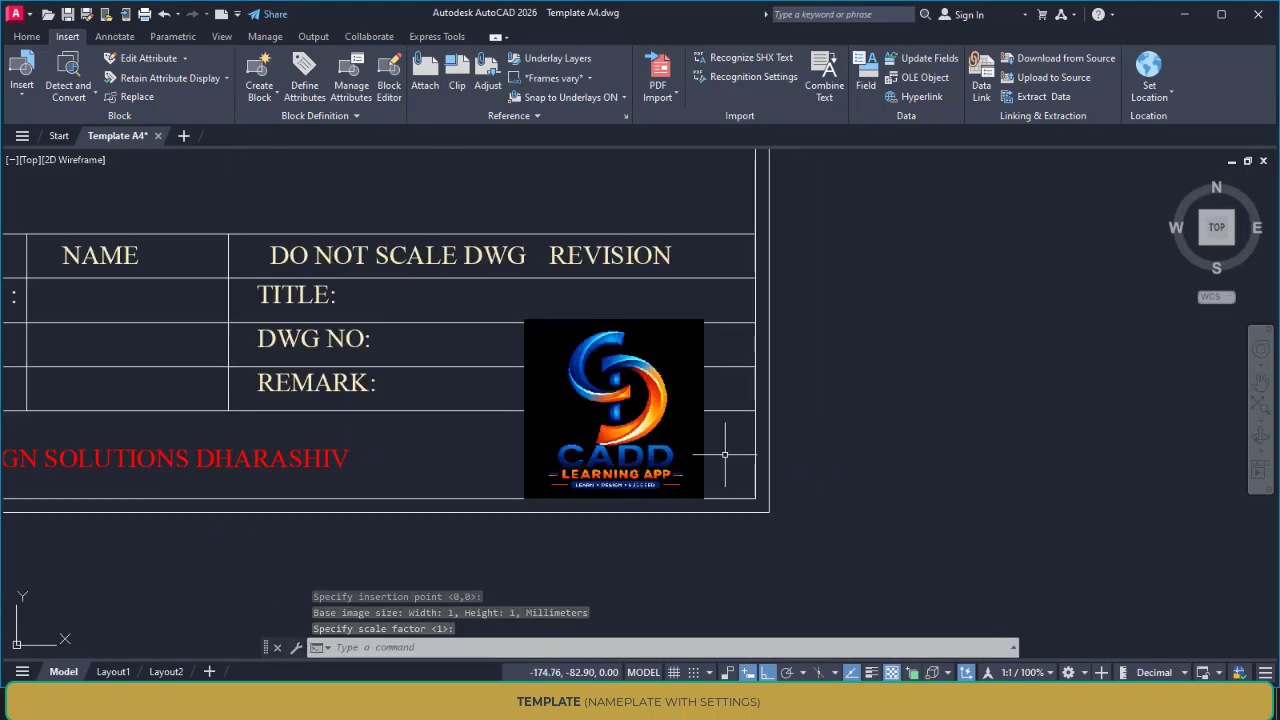
Show the frame around the attached logo by setting IMAGEFRAME to 1
middle_drag(725, 455, 730, 448)
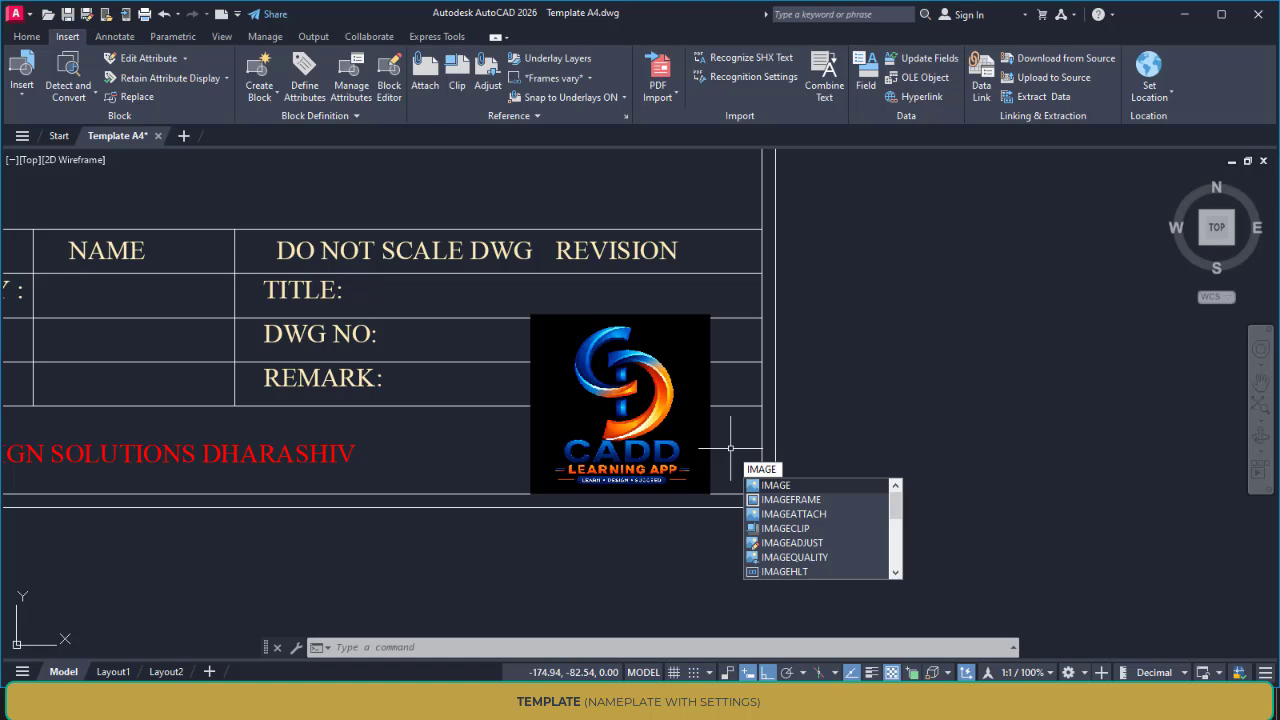
text(FRAME)
key(Return)
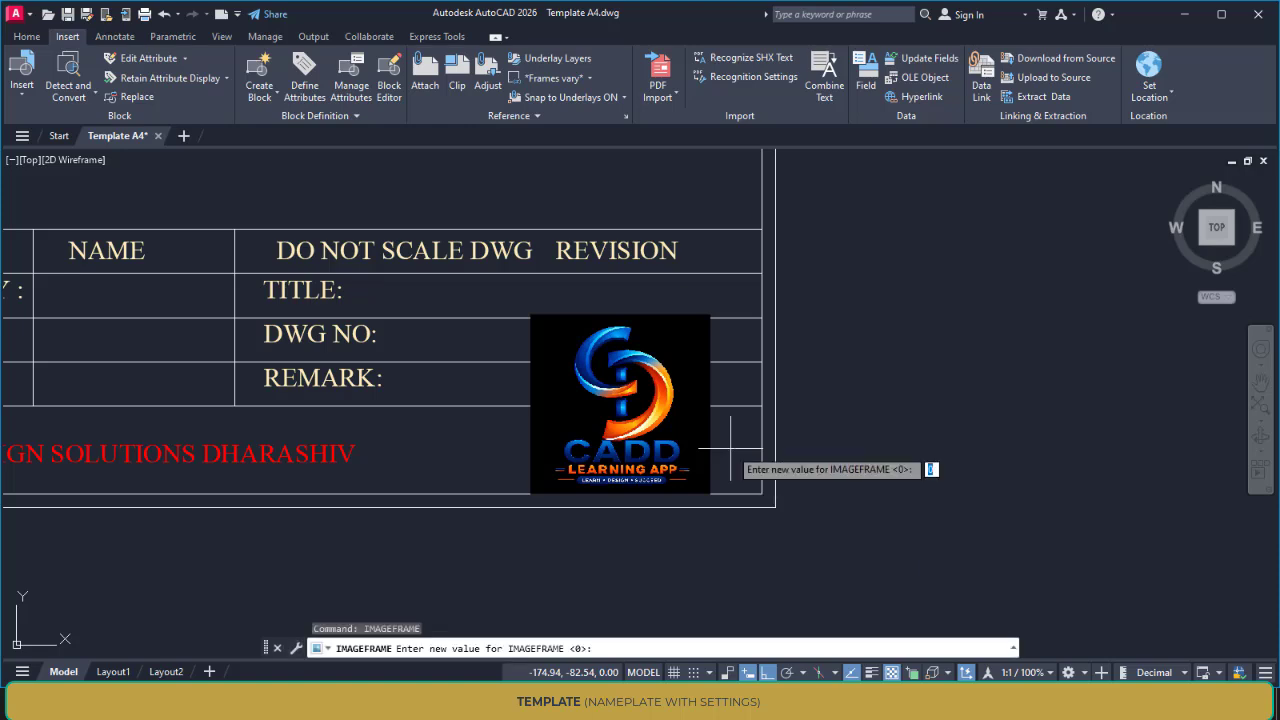
key(Return)
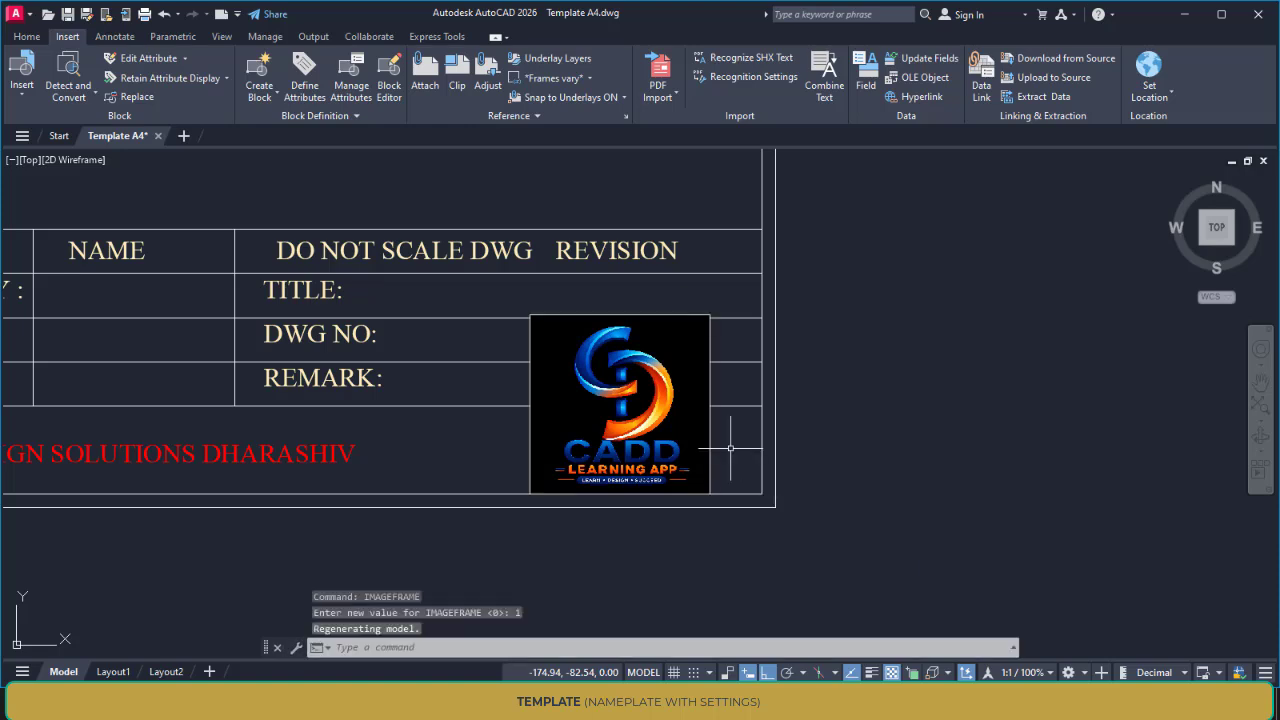
Hide the logo's frame by setting IMAGEFRAME to 0
text(IMAG)
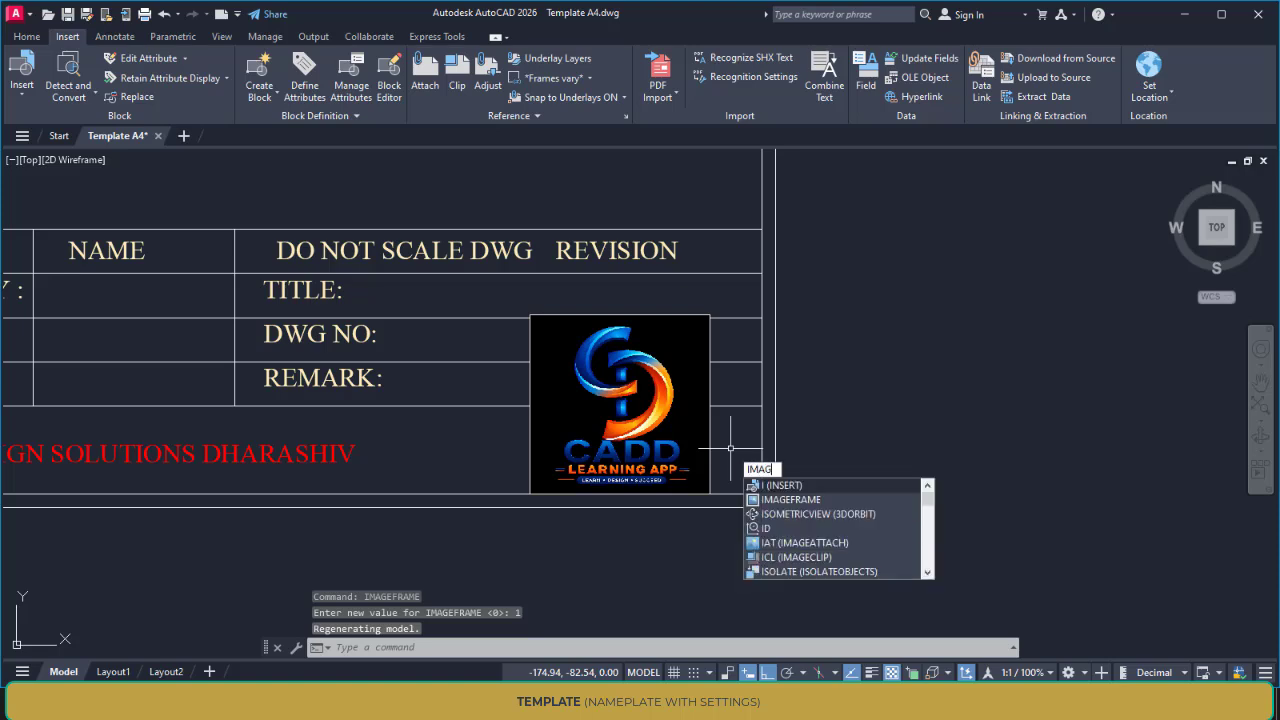
text(EFRAME)
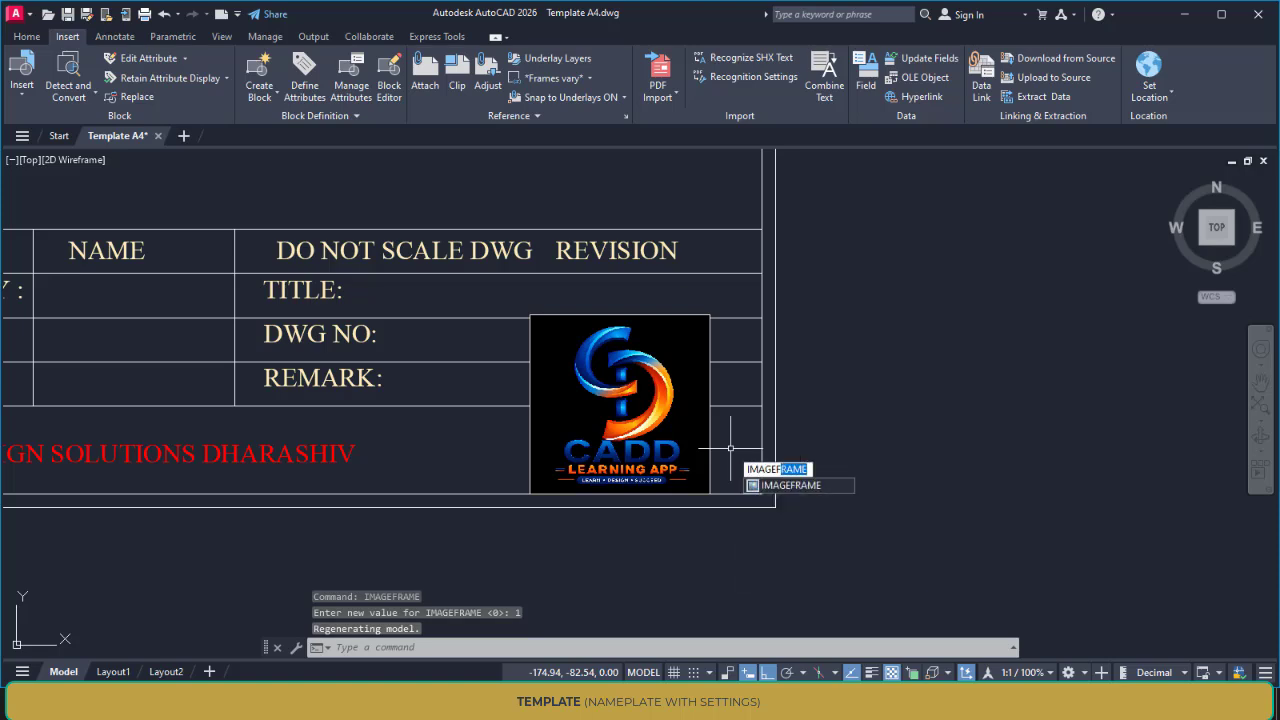
key(Return)
text(0)
key(Return)
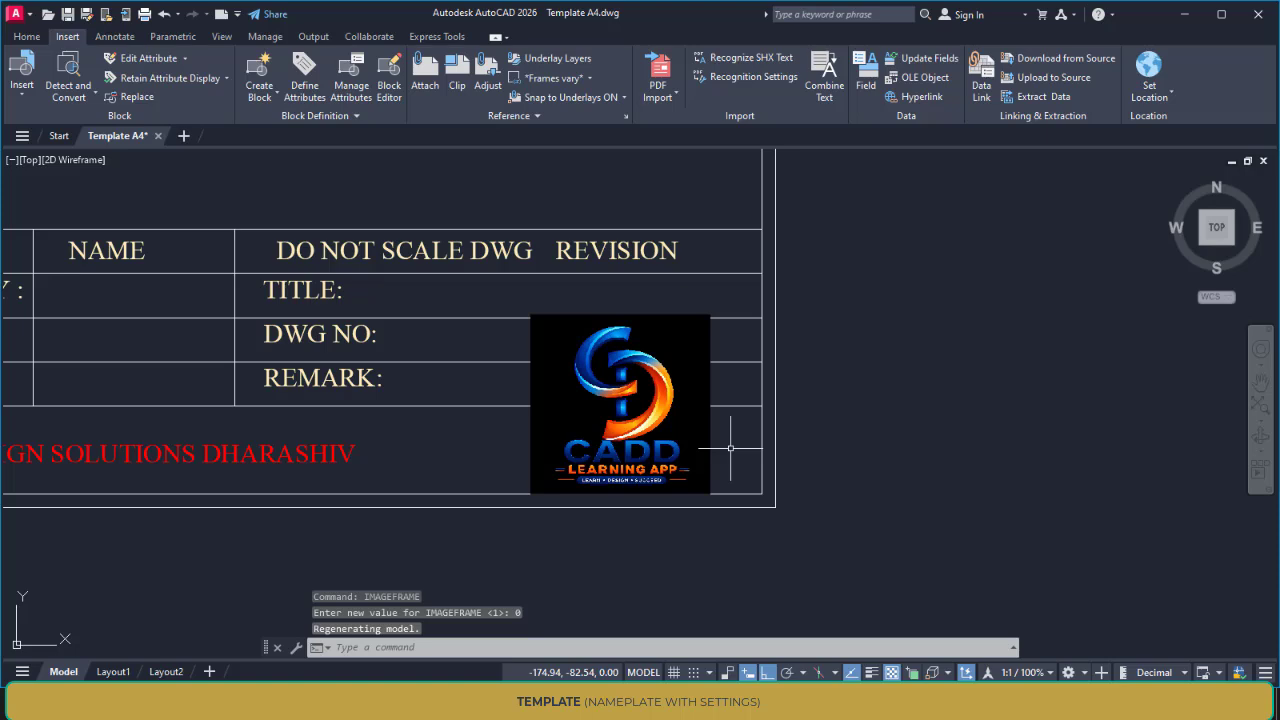
Turn on background transparency for the attached logo image
click(710, 380)
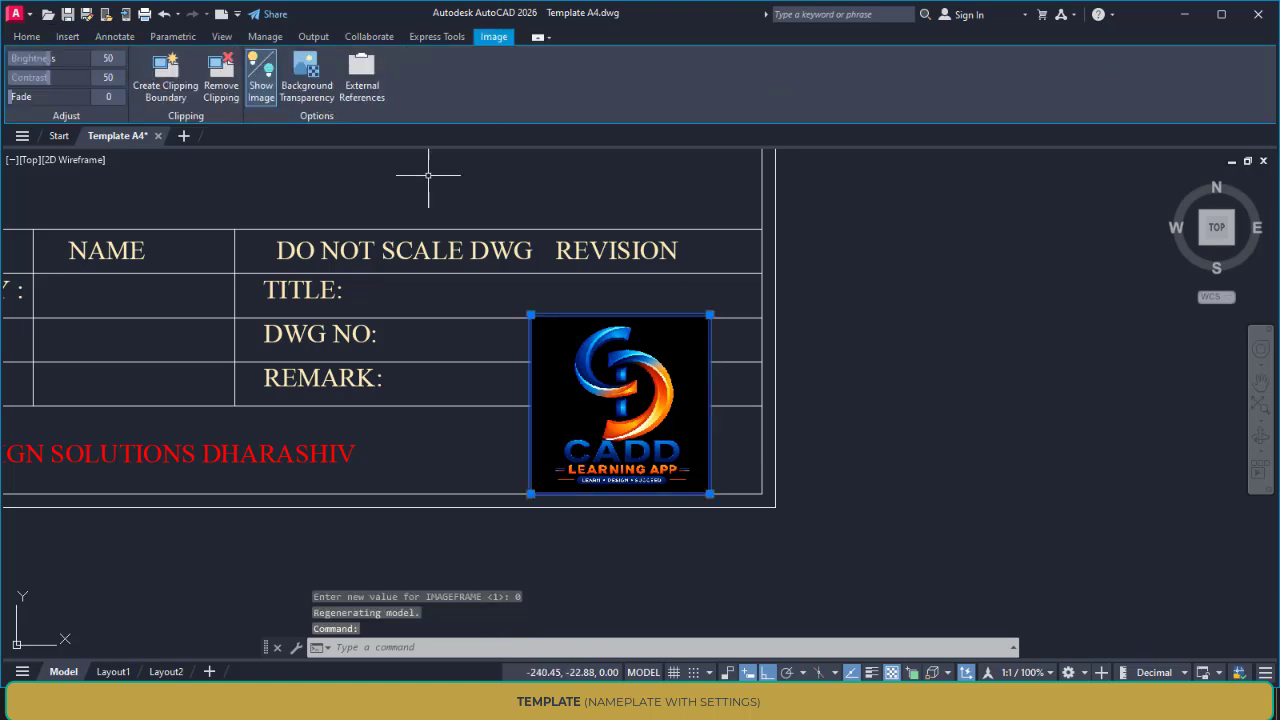
click(308, 88)
key(Escape)
key(Escape)
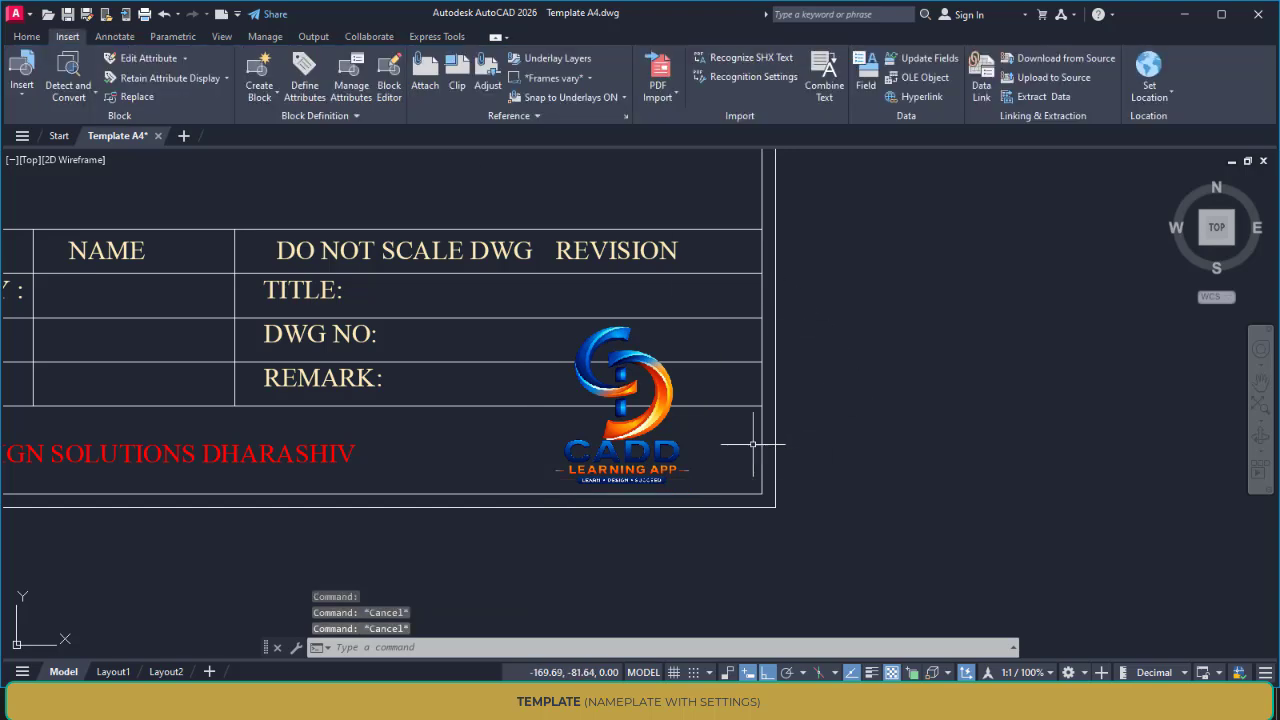
Draw a vertical line about 41 mm long from the inner bottom border upward, just left of the logo
mouse_move(598, 440)
middle_down()
mouse_move(715, 424)
mouse_move(665, 420)
middle_up()
text(l)
key(Return)
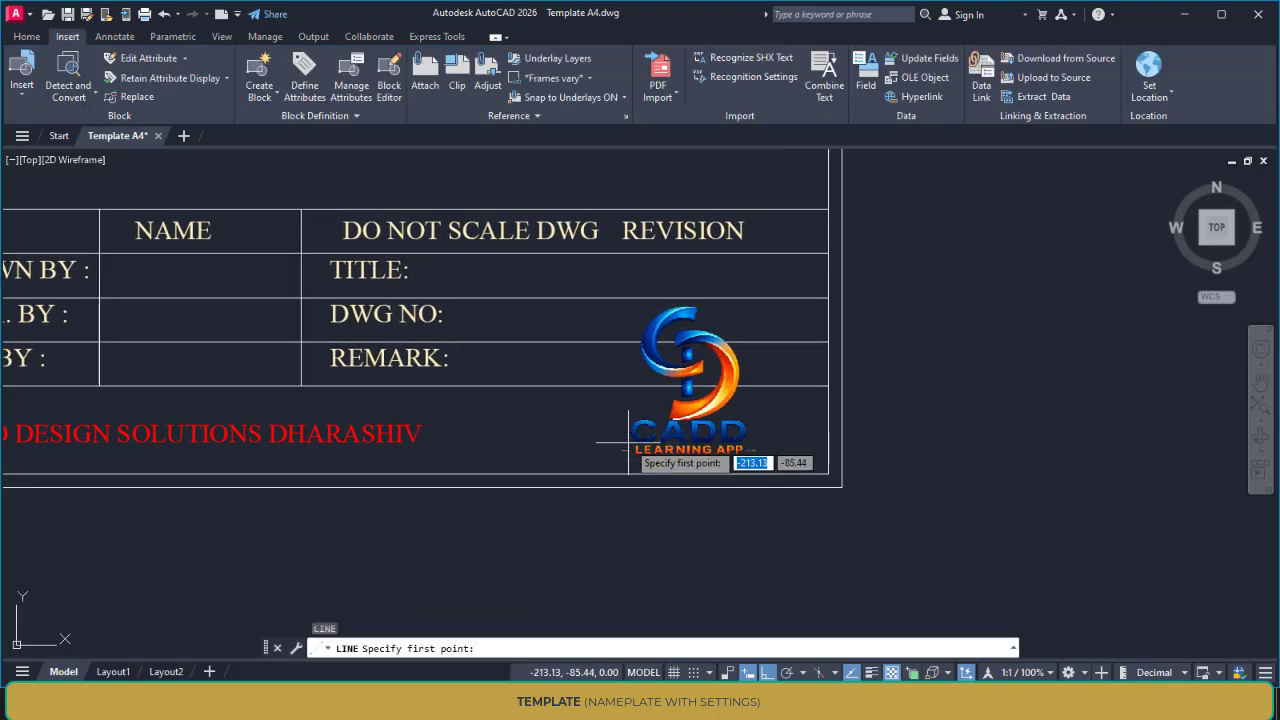
click(606, 472)
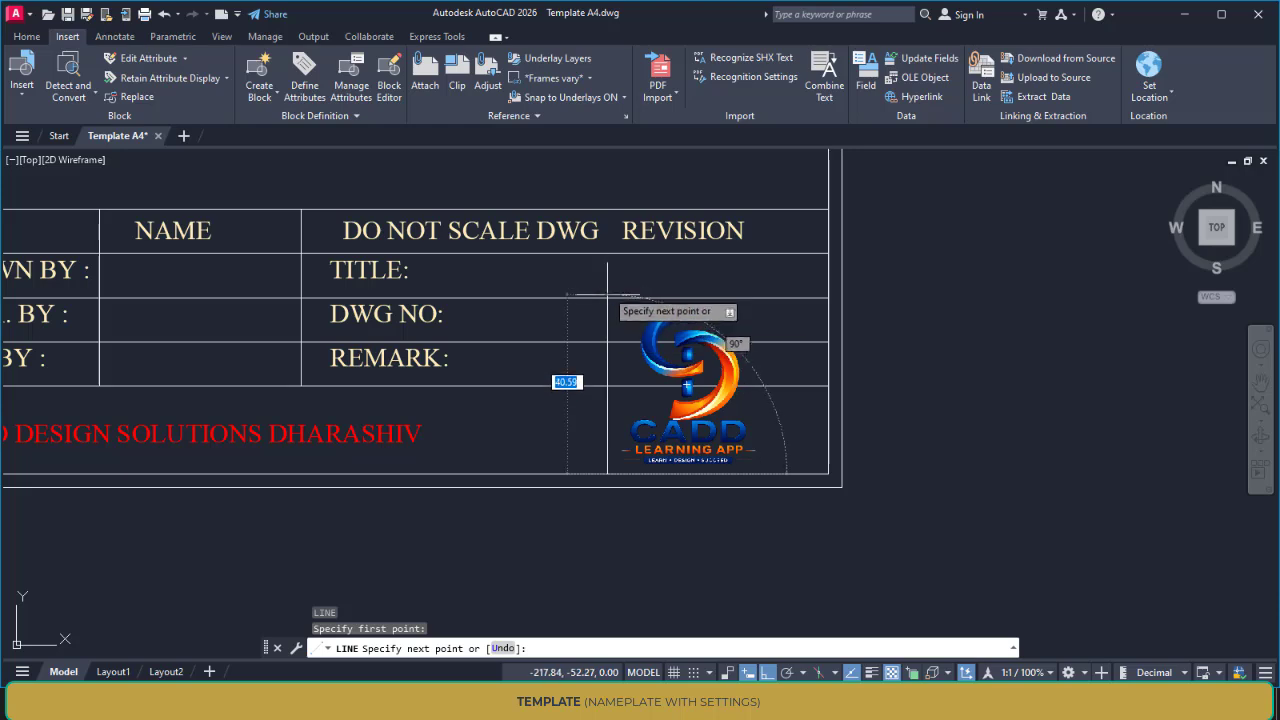
click(600, 295)
key(Escape)
key(Escape)
Trim the row lines crossing the logo area and the vertical line's excess above the line between TITLE and DWG NO
text(tr)
key(Return)
drag(628, 418, 627, 331)
drag(797, 330, 800, 409)
scroll(608, 289, up, 3)
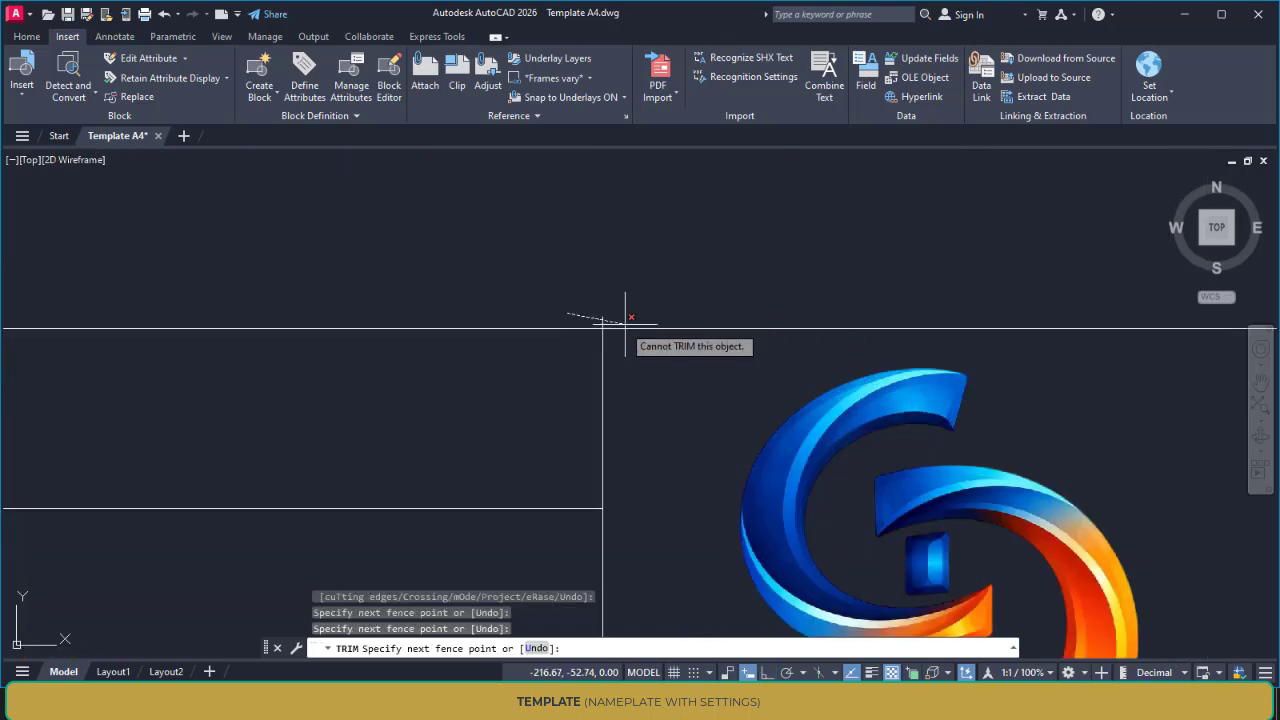
scroll(570, 262, down, 4)
key(Escape)
Move the logo horizontally about 8 mm to the right to centre it in its title block cell
text(m)
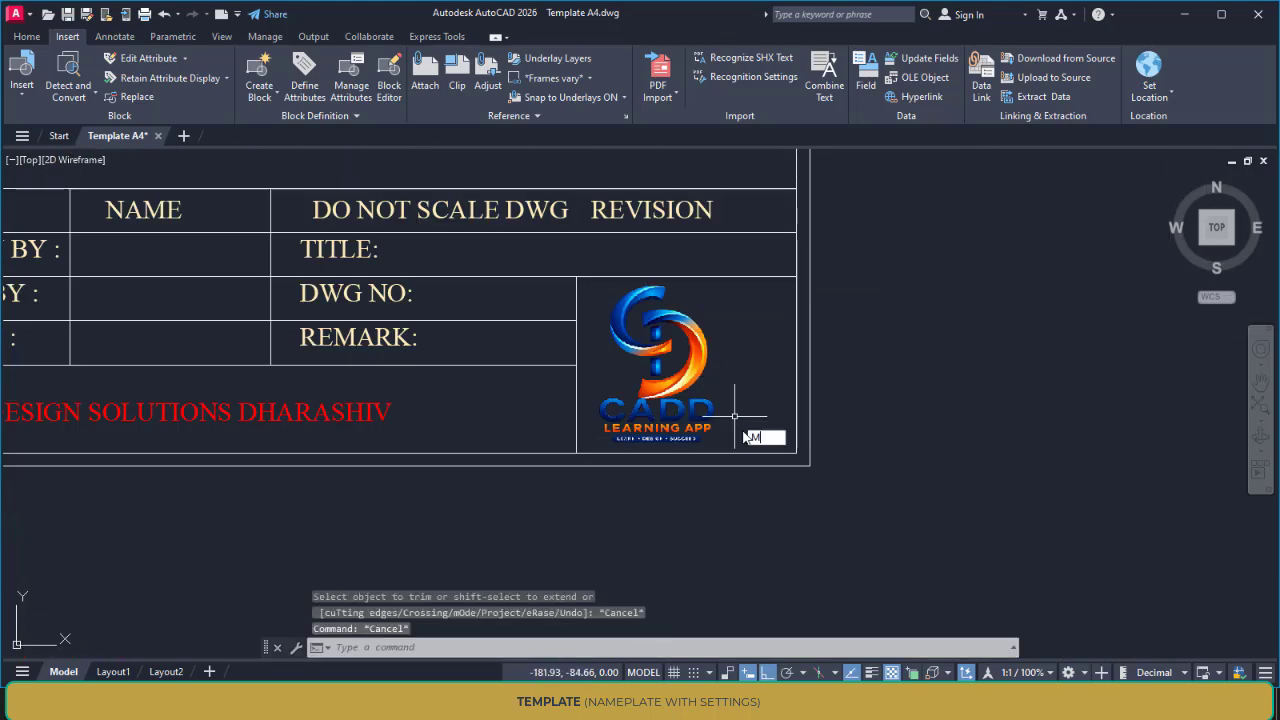
key(Return)
click(750, 436)
click(705, 411)
key(Return)
click(705, 411)
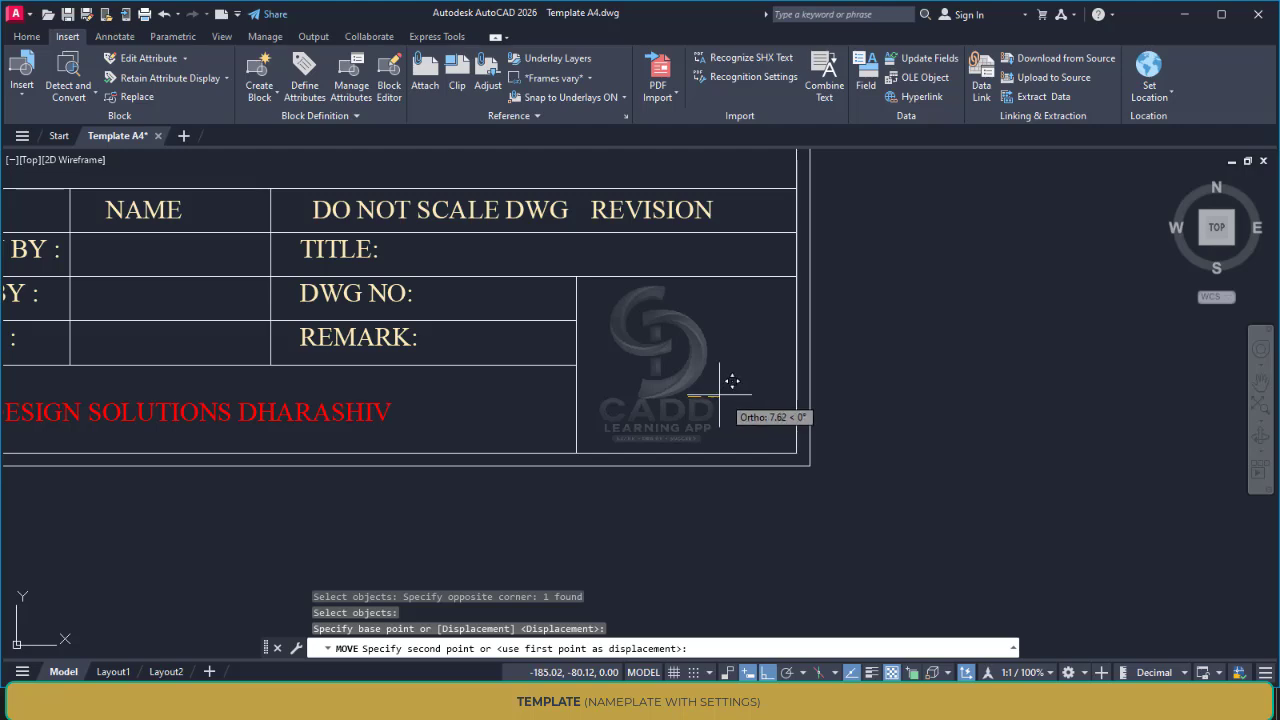
click(722, 395)
Delete the entire original example template, including its border and title block, left of the new one
scroll(840, 415, down, 5)
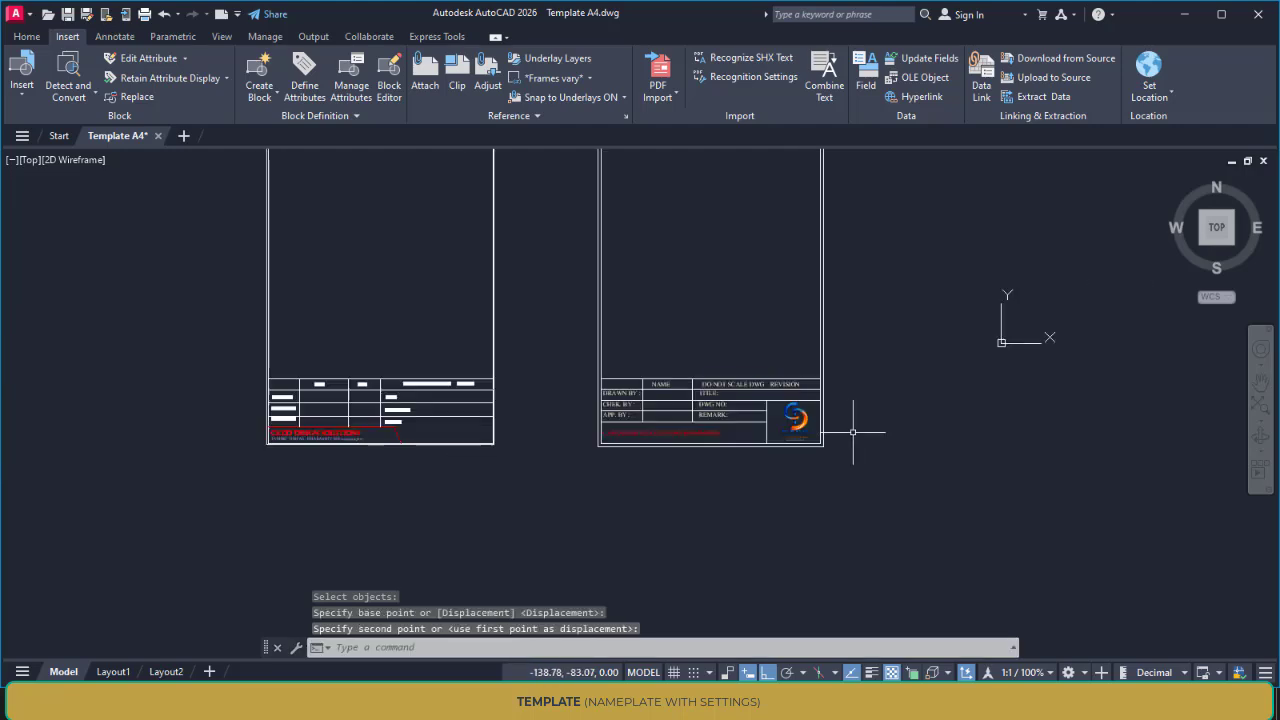
scroll(732, 415, up, 2)
mouse_move(718, 401)
middle_down()
mouse_move(747, 360)
mouse_move(733, 420)
middle_up()
scroll(646, 380, down, 4)
mouse_move(660, 363)
middle_down()
mouse_move(740, 340)
mouse_move(659, 368)
middle_up()
scroll(717, 356, up, 2)
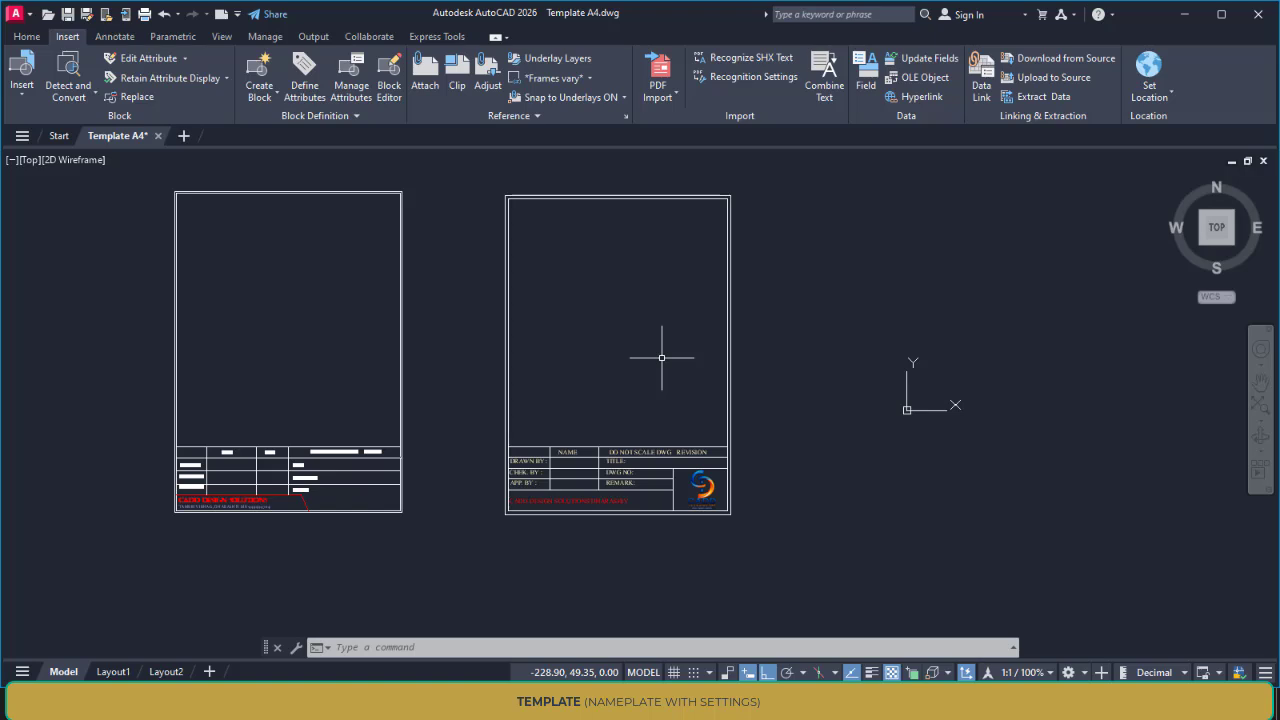
middle_drag(533, 410, 622, 399)
middle_drag(499, 305, 480, 360)
click(200, 214)
click(482, 570)
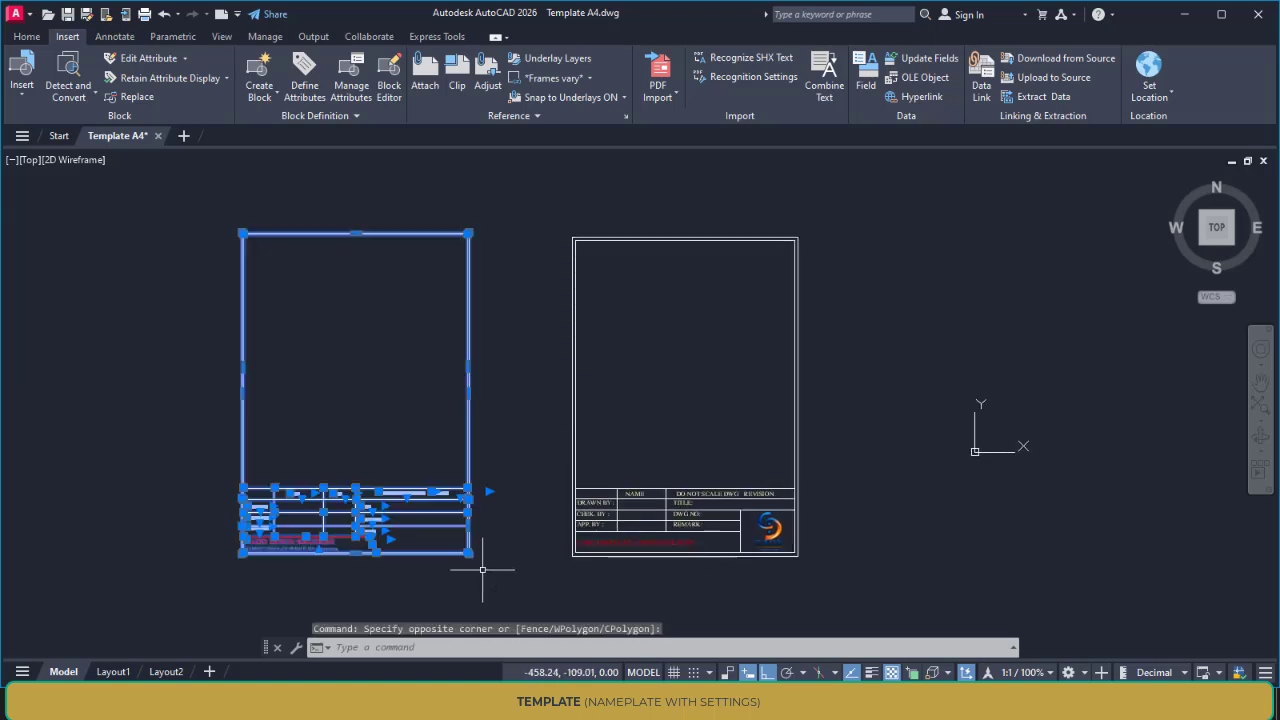
key(Delete)
middle_click(684, 421)
middle_click(684, 421)
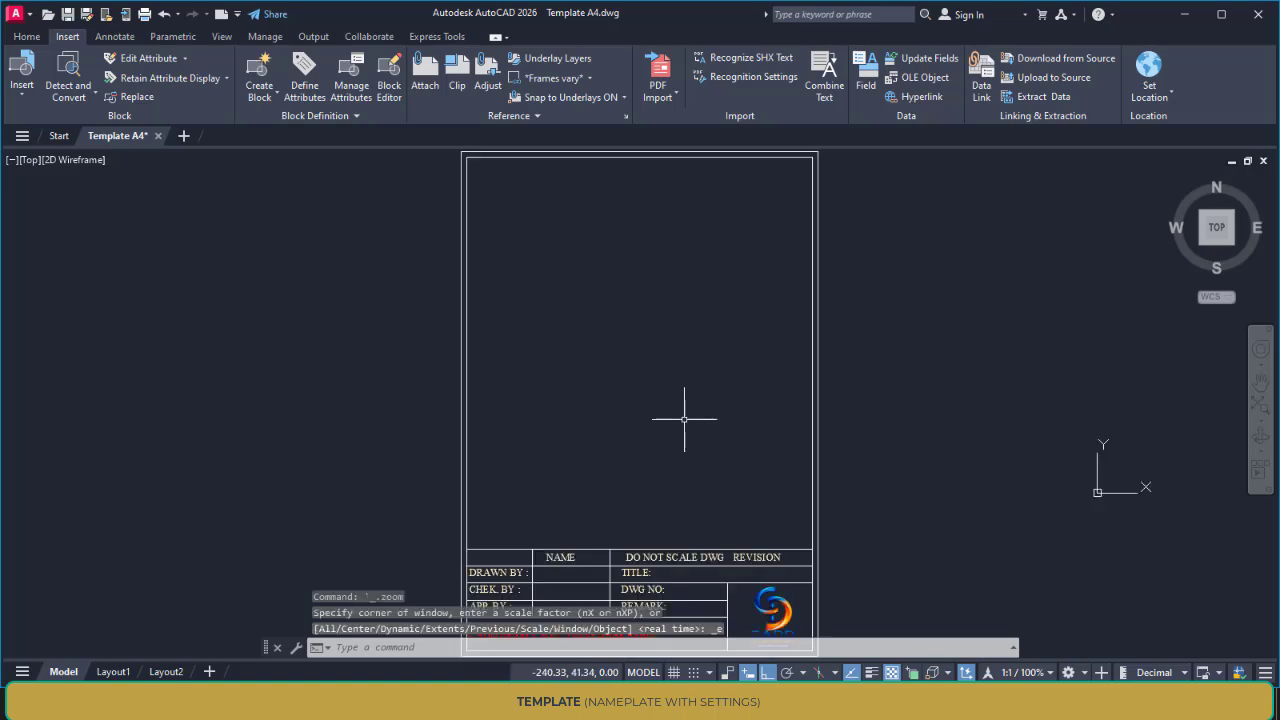
middle_drag(684, 419, 580, 371)
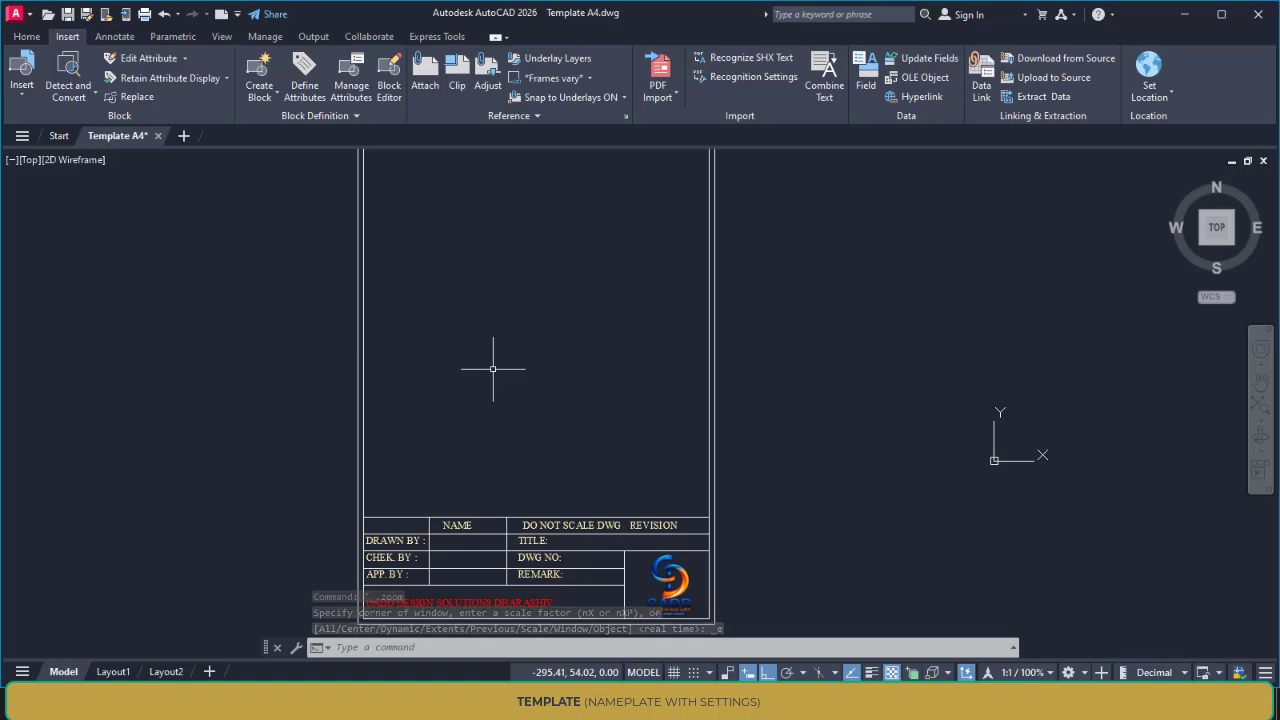
mouse_move(494, 366)
middle_down()
mouse_move(517, 280)
mouse_move(500, 244)
middle_up()
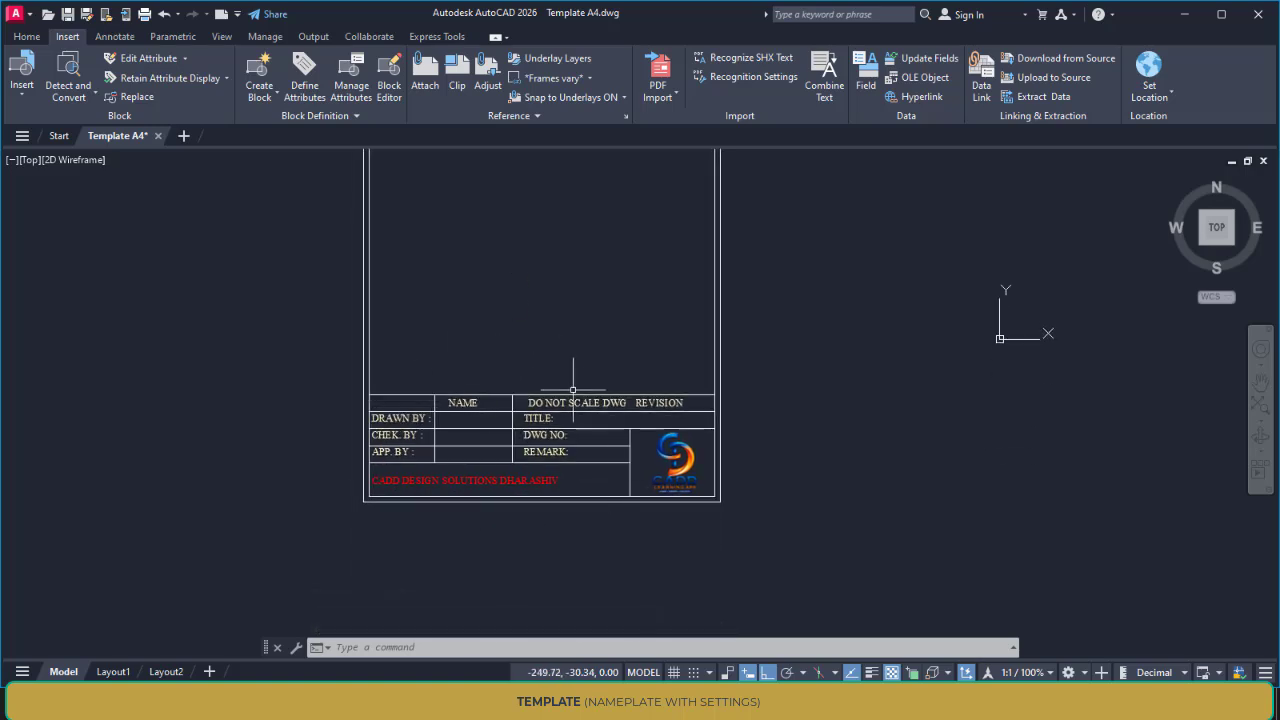
middle_drag(563, 308, 524, 443)
scroll(527, 425, down, 4)
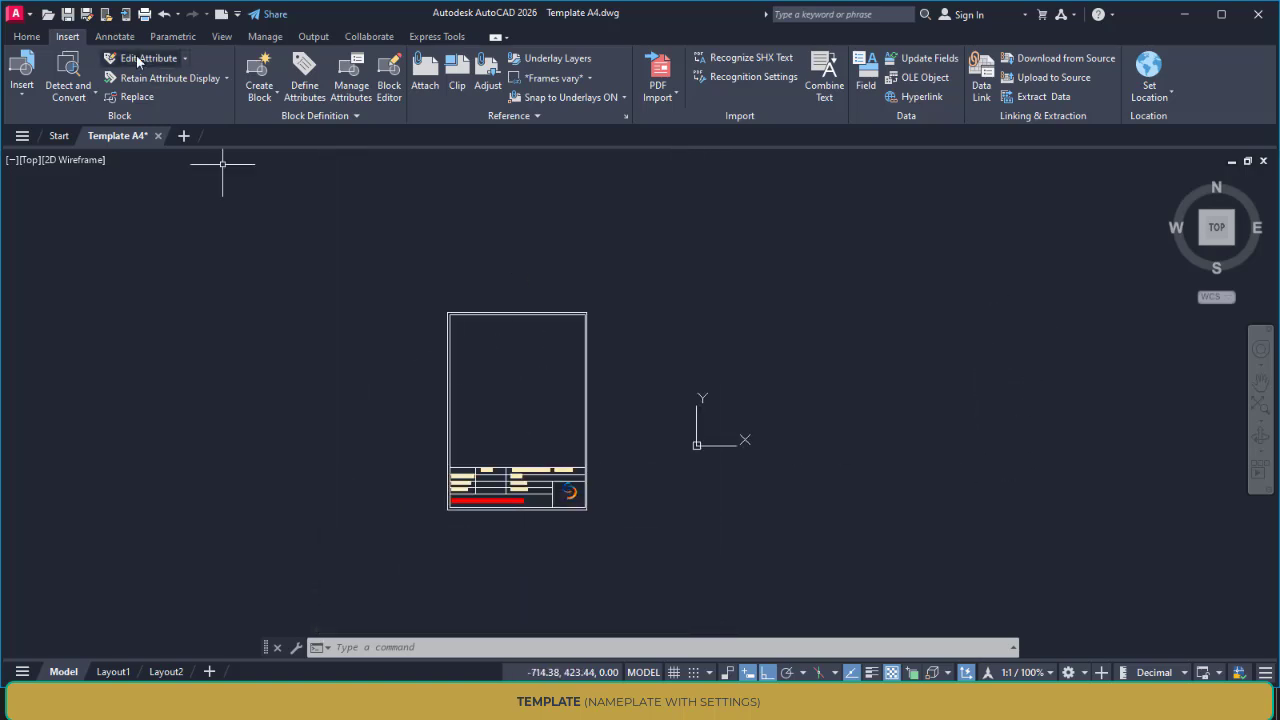
Add six new layers to the template drawing
click(26, 36)
click(627, 60)
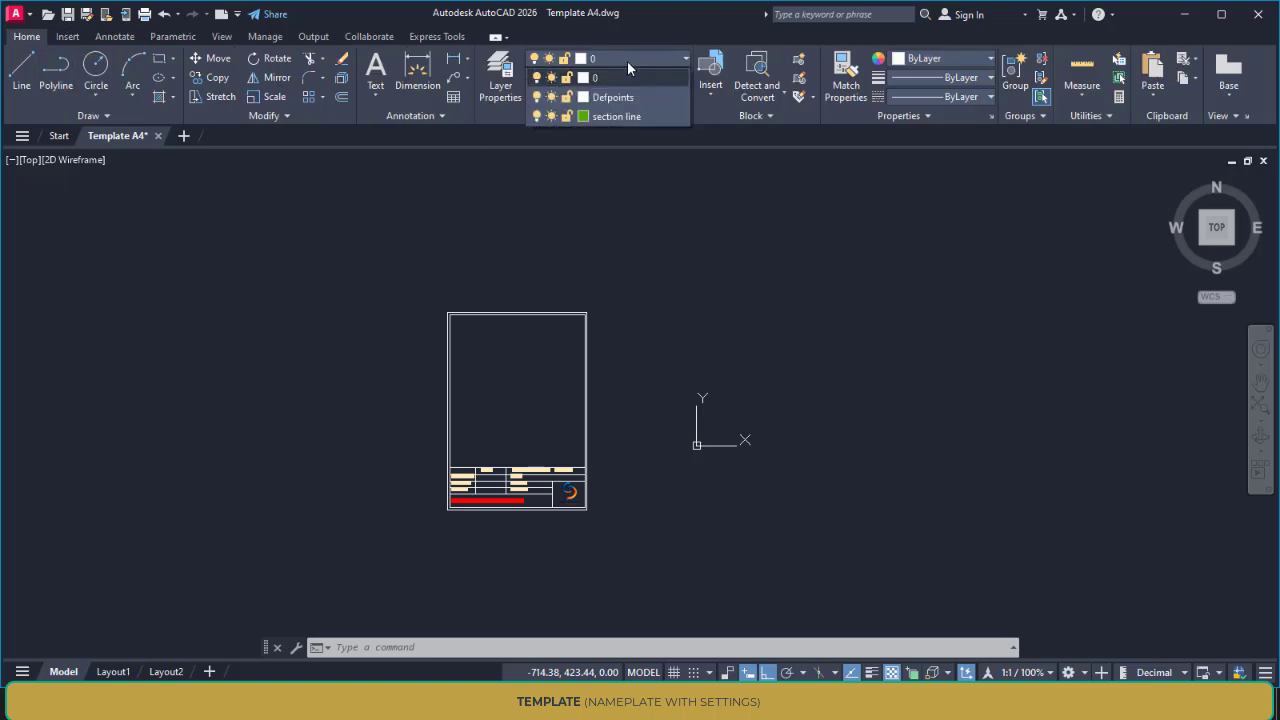
click(627, 62)
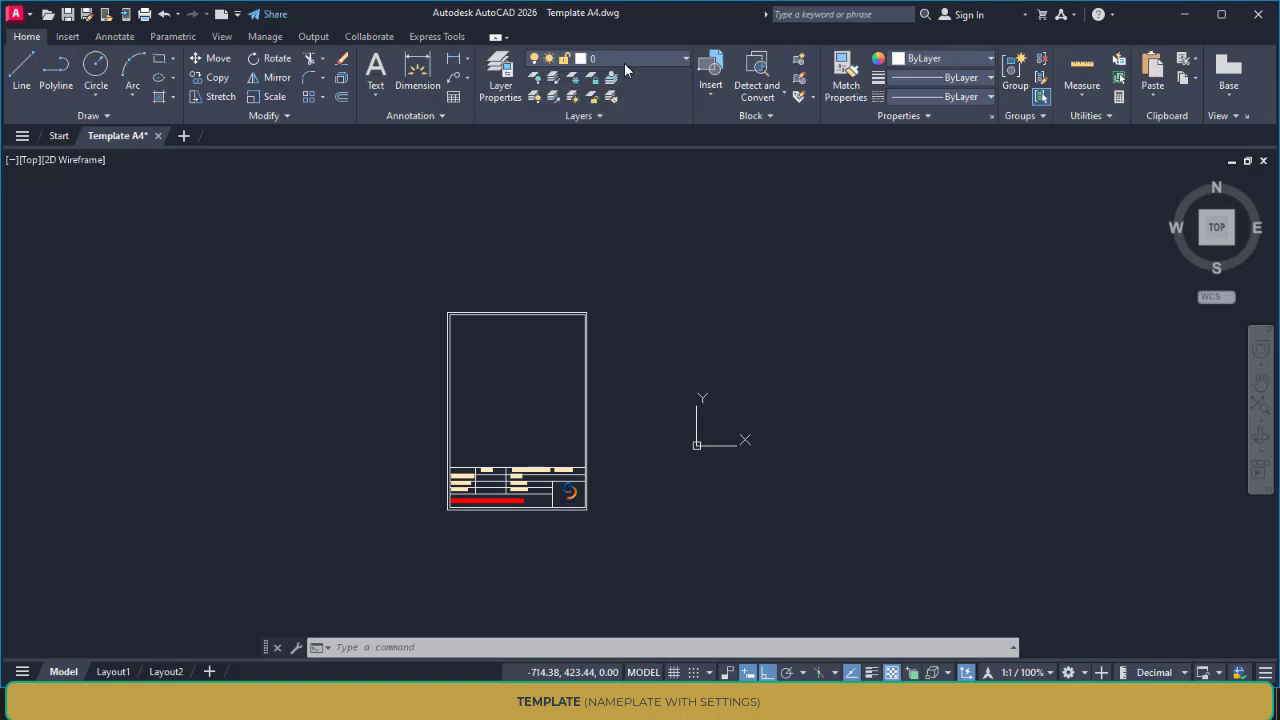
click(498, 86)
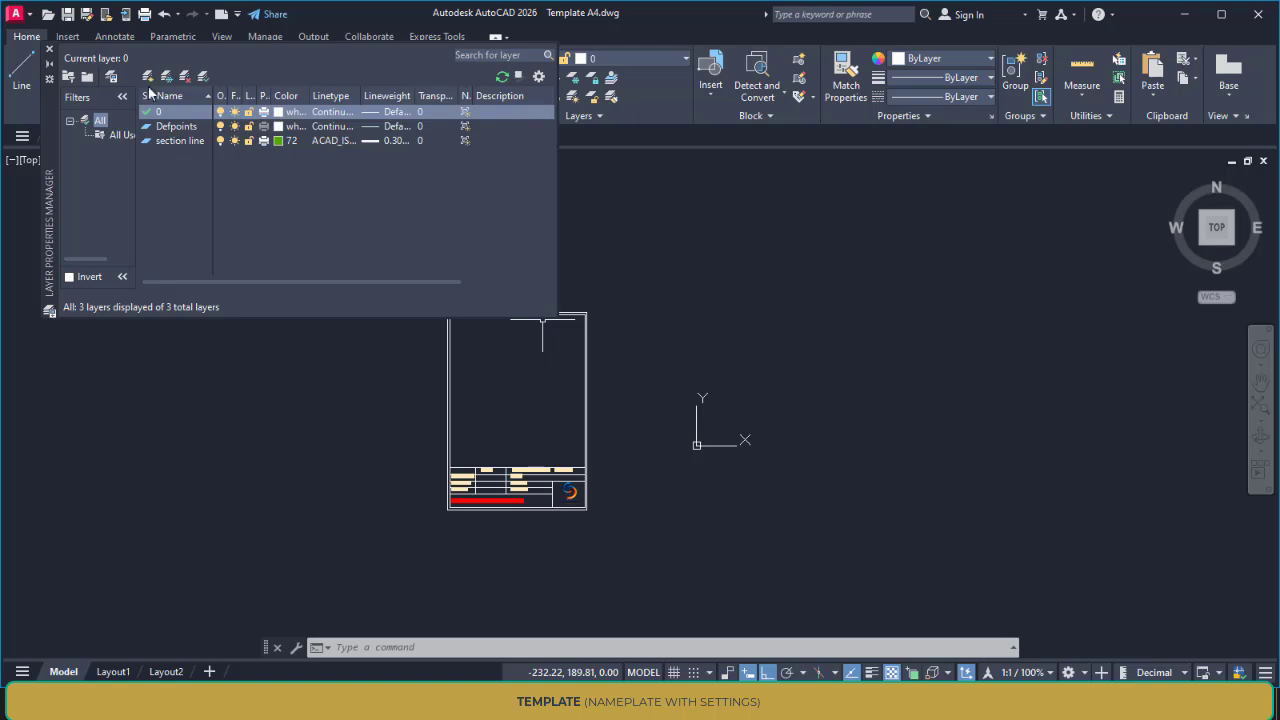
click(148, 78)
click(148, 78)
click(148, 78)
click(148, 78)
click(148, 78)
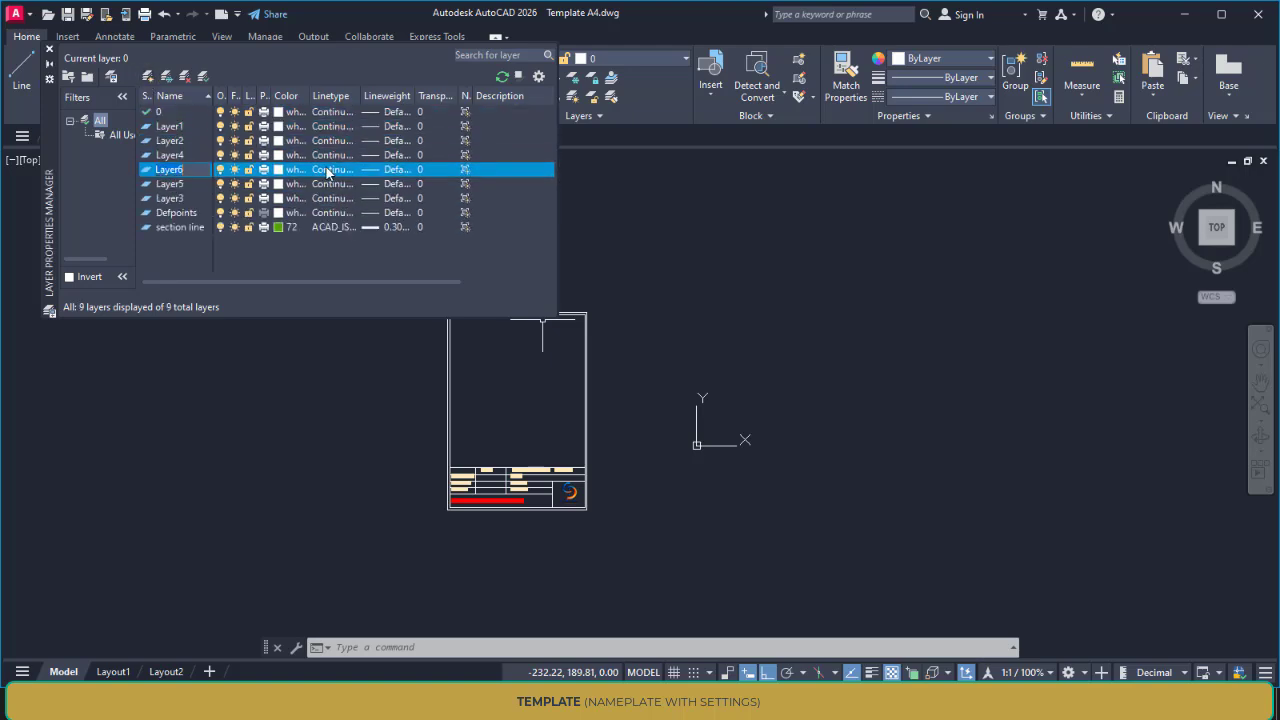
click(148, 78)
Assign index colour 20 to Layer4, 111 to Layer3 and 230 to Layer6, and close the layer manager
click(285, 155)
click(525, 305)
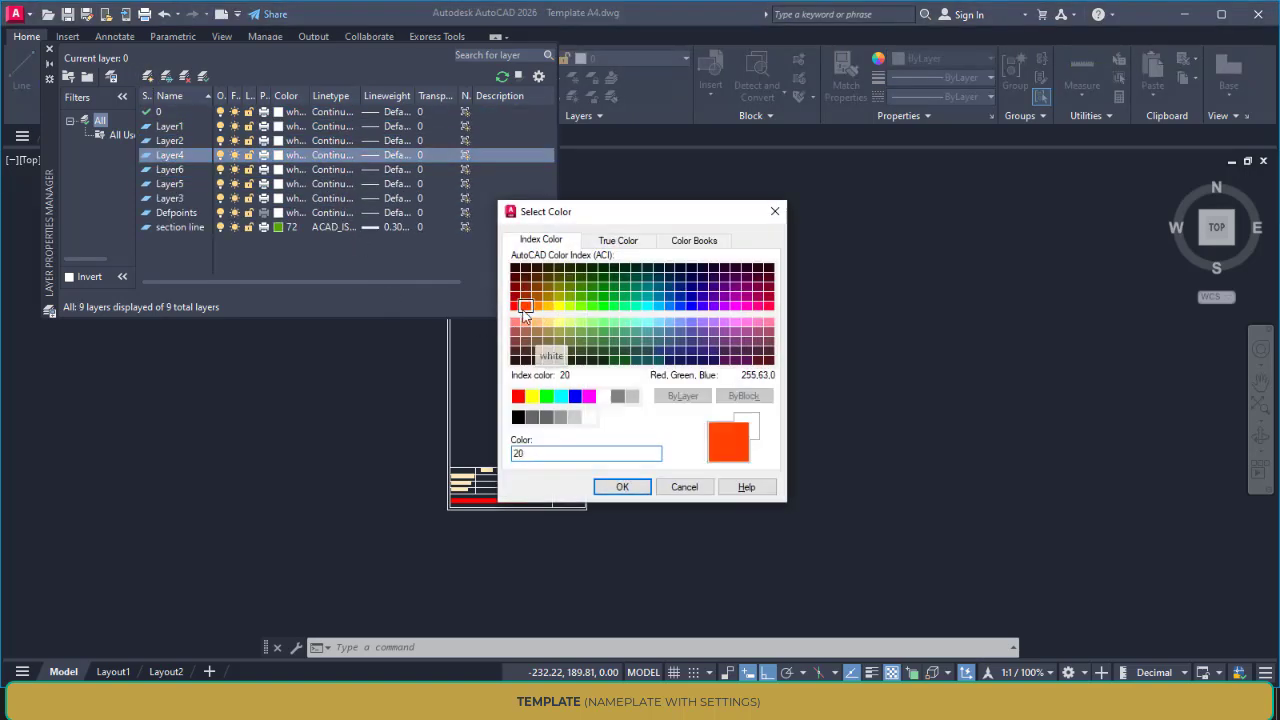
click(620, 487)
click(290, 198)
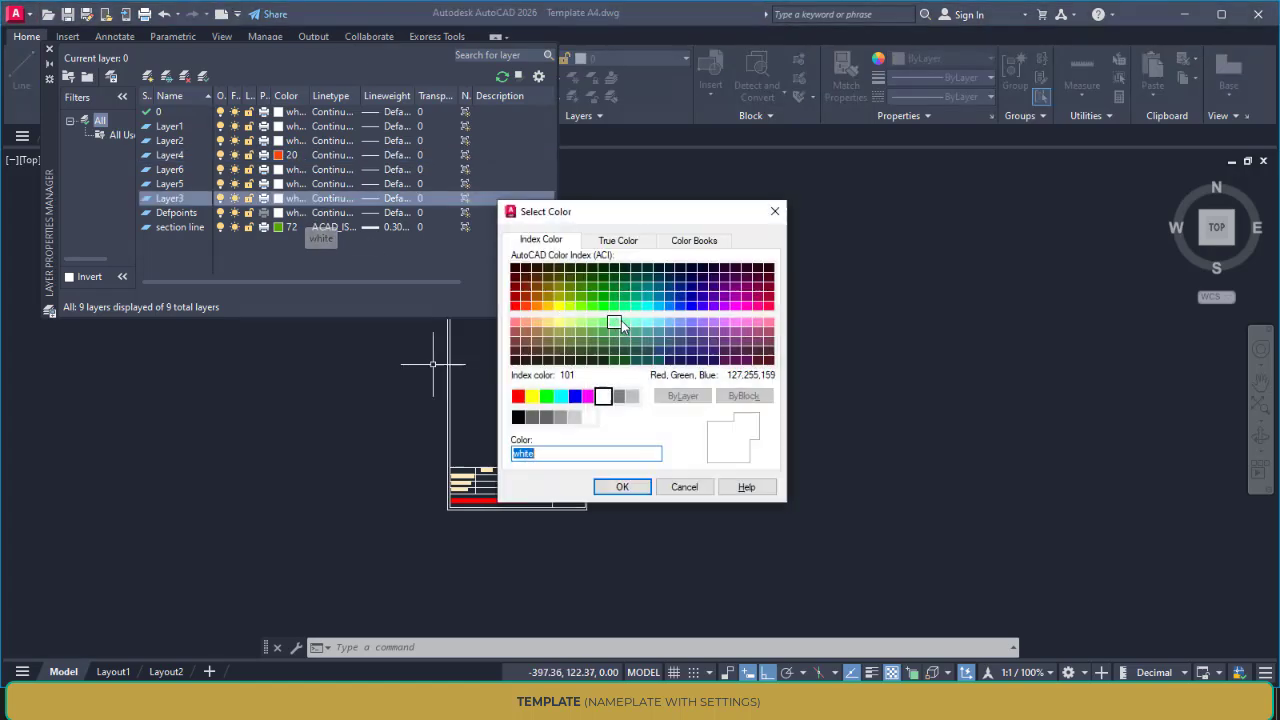
click(625, 321)
click(622, 487)
click(290, 169)
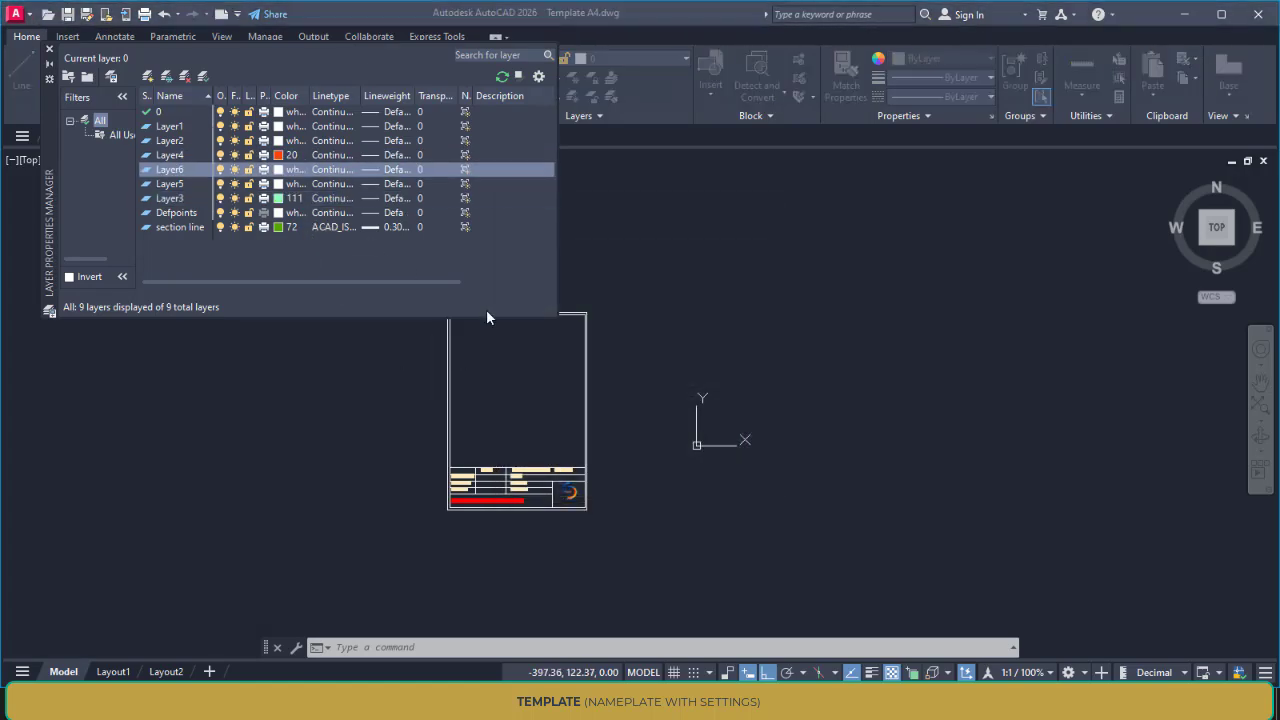
click(758, 305)
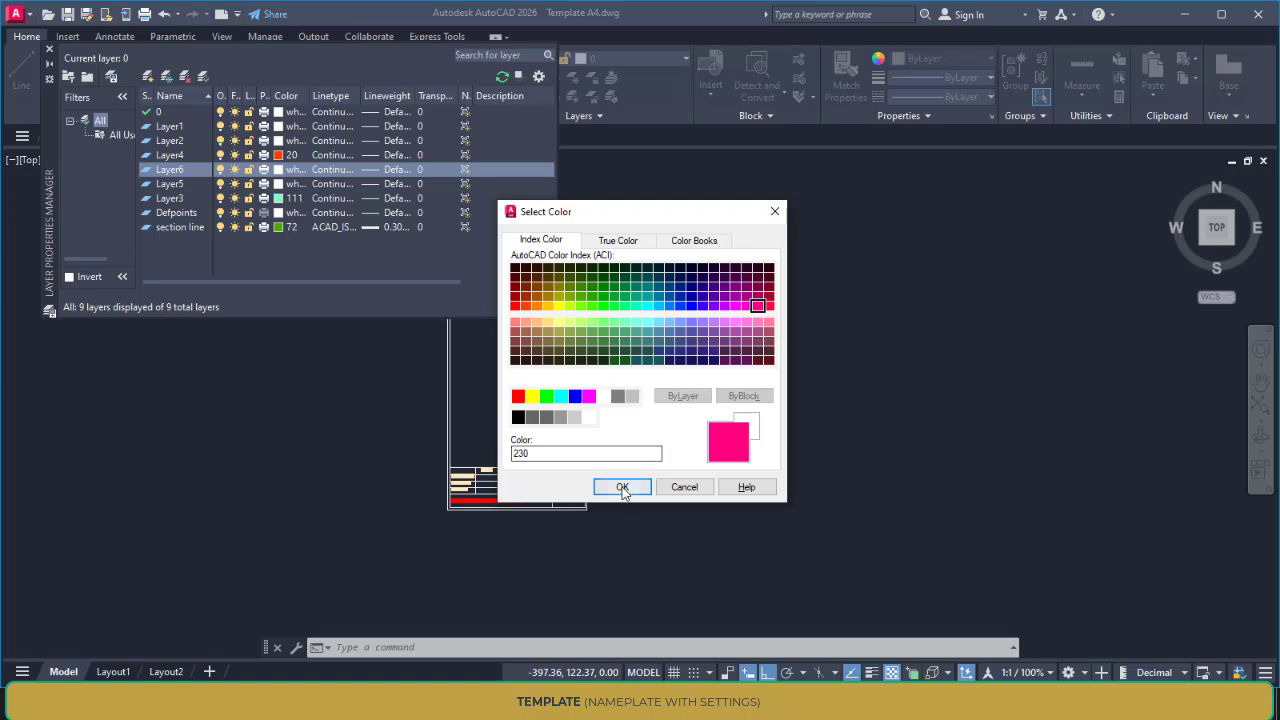
click(620, 487)
click(46, 50)
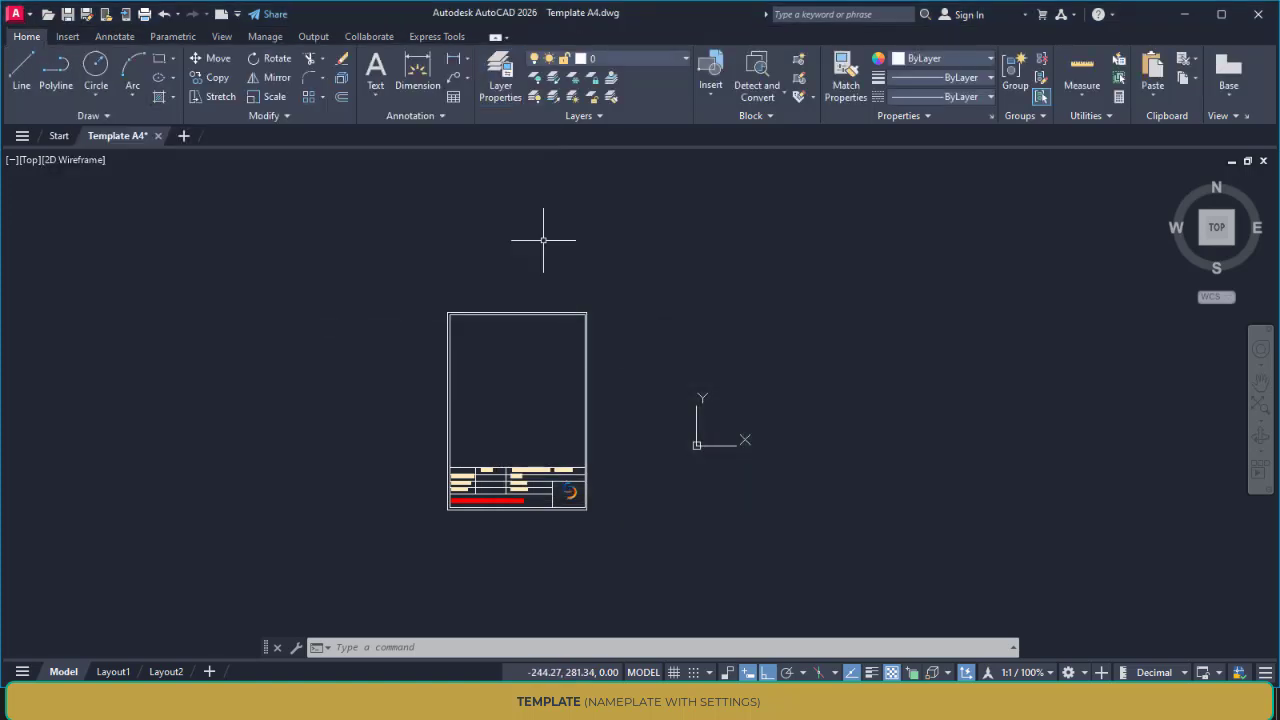
Review the layers and their colours in the template's layer list
click(619, 62)
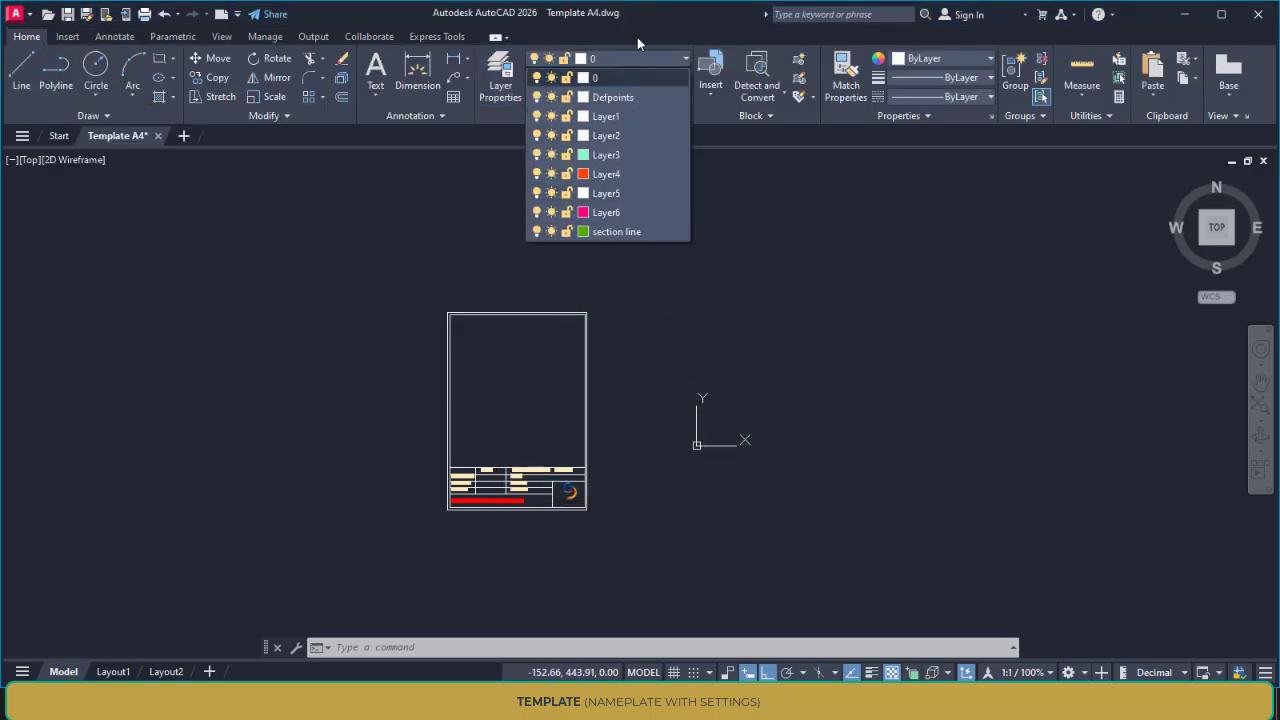
click(637, 38)
mouse_move(559, 253)
middle_down()
mouse_move(562, 215)
mouse_move(543, 194)
middle_up()
scroll(562, 220, up, 2)
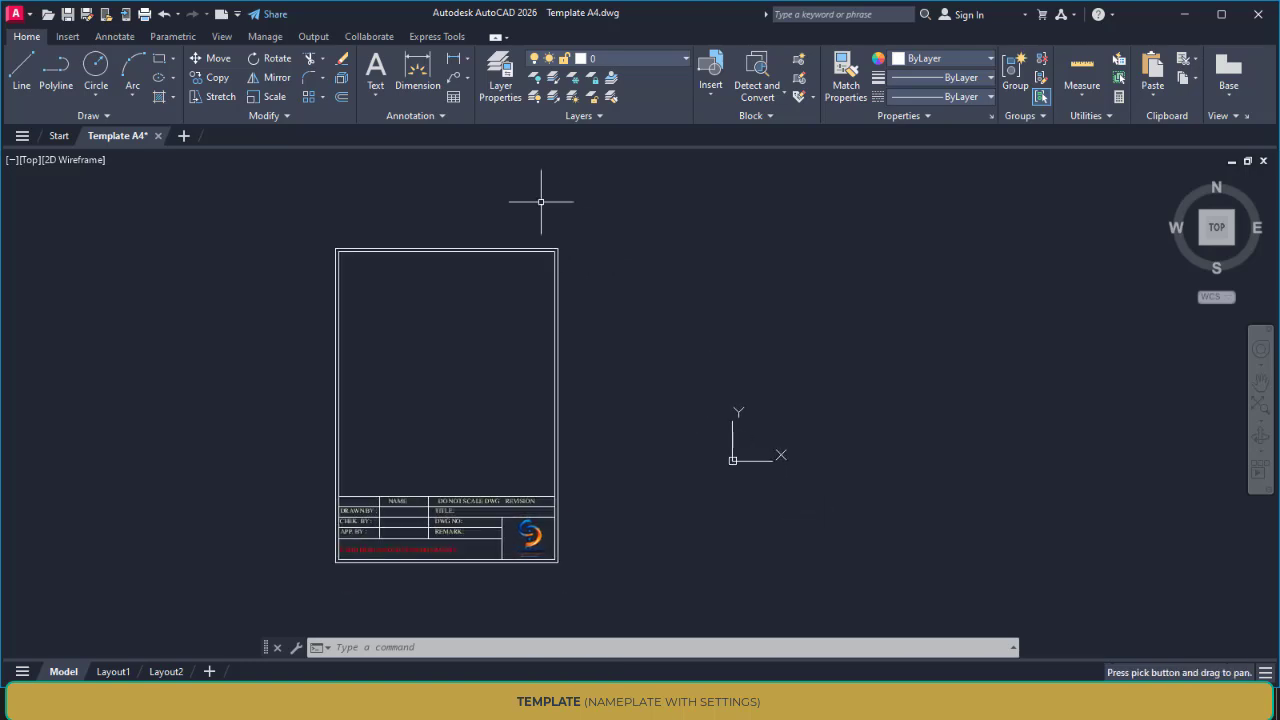
Create a blank drawing, compare its layer list with the A4 template drawing, and return to the template
click(183, 137)
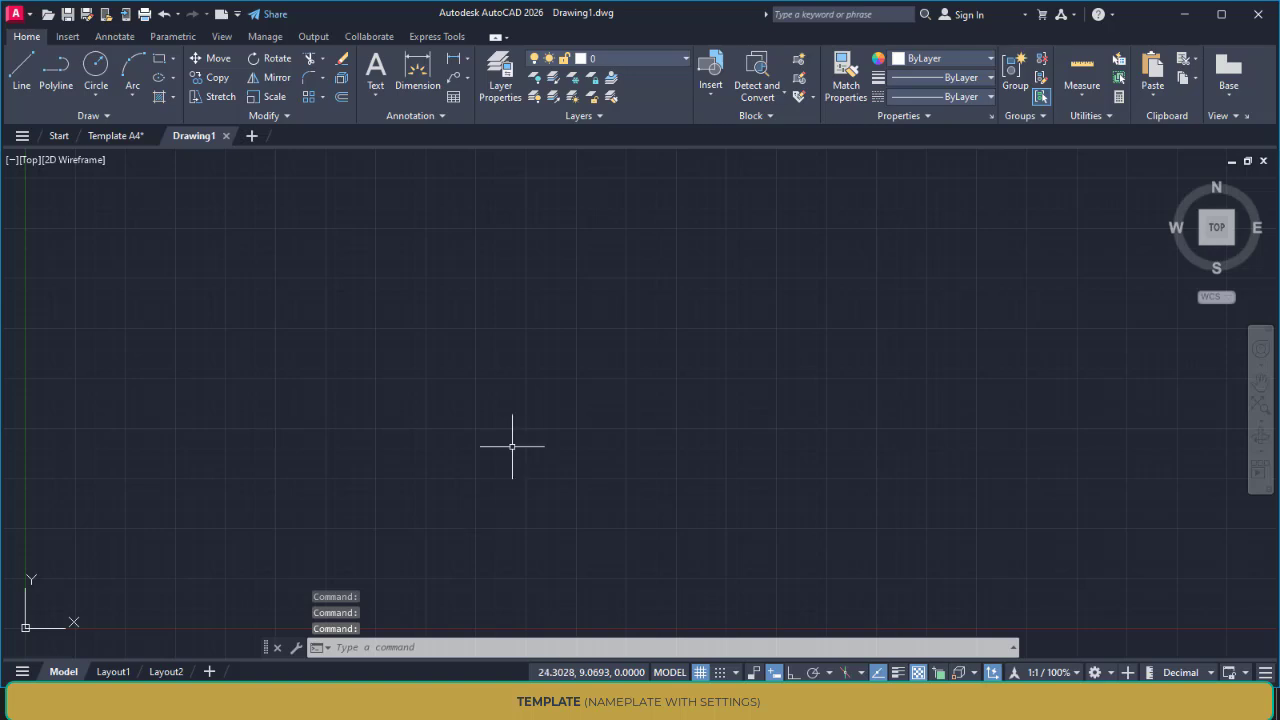
click(118, 136)
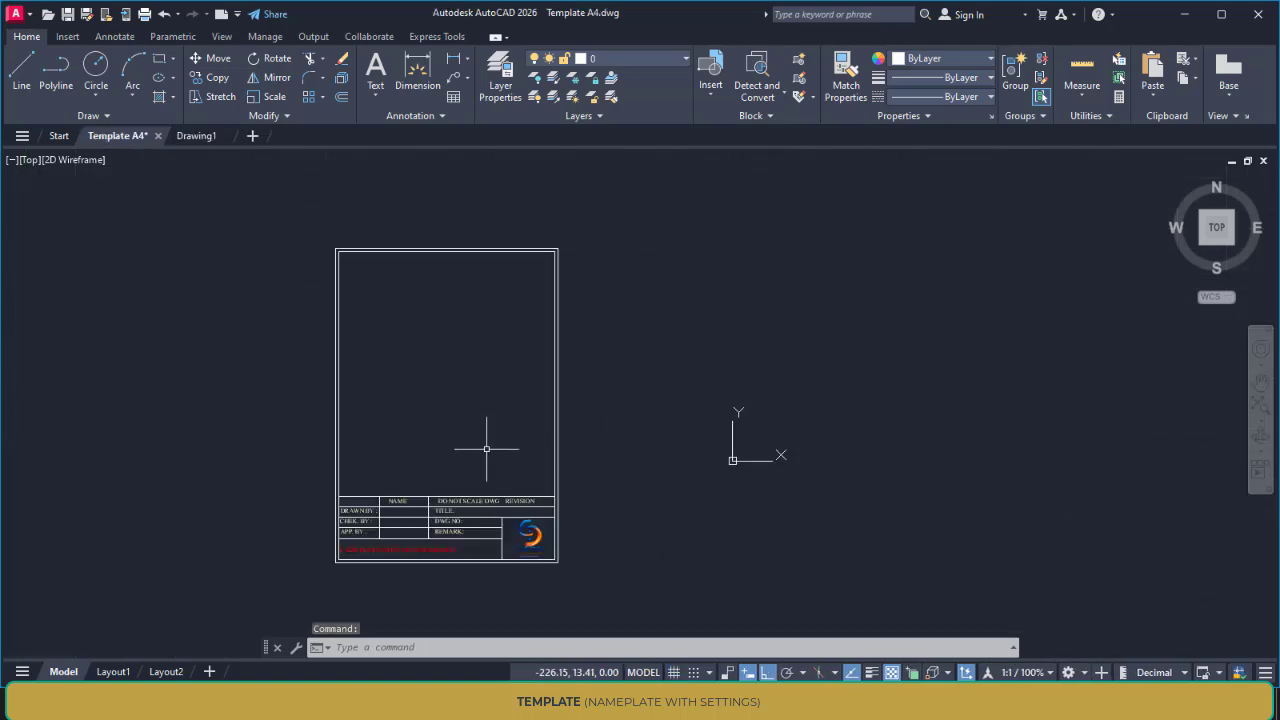
click(199, 135)
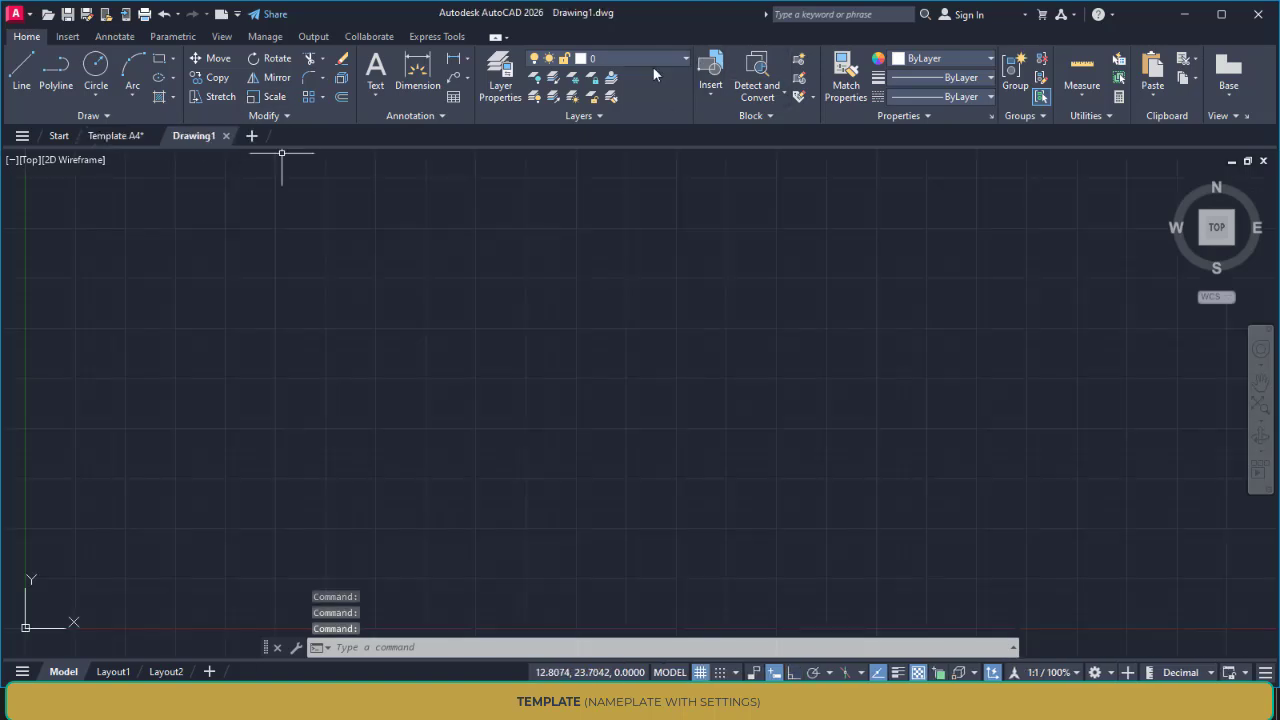
click(642, 59)
click(642, 59)
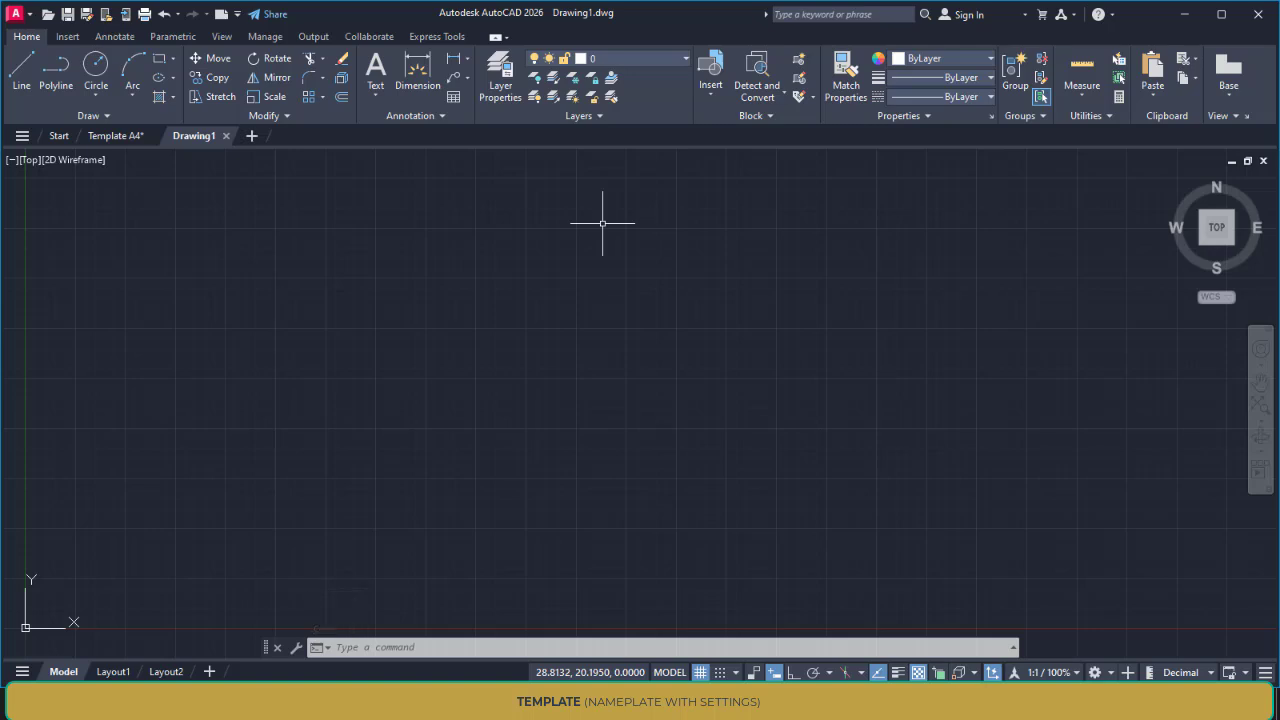
click(118, 137)
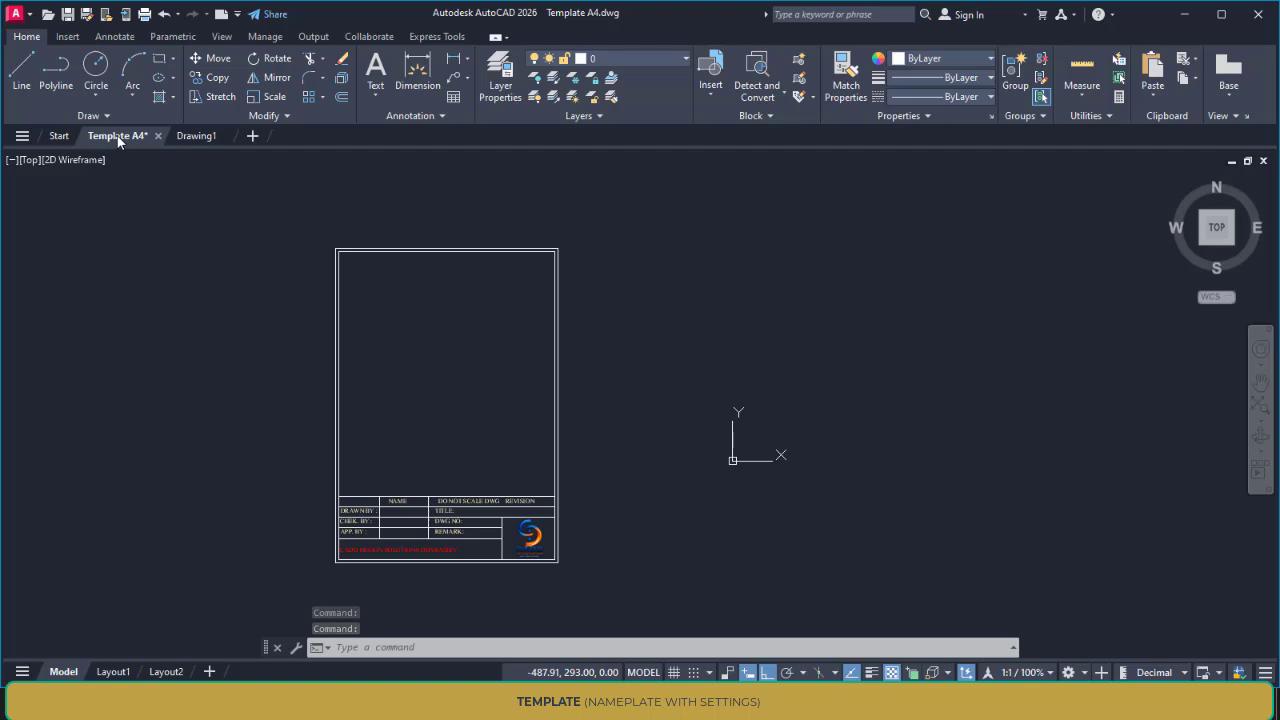
mouse_move(206, 145)
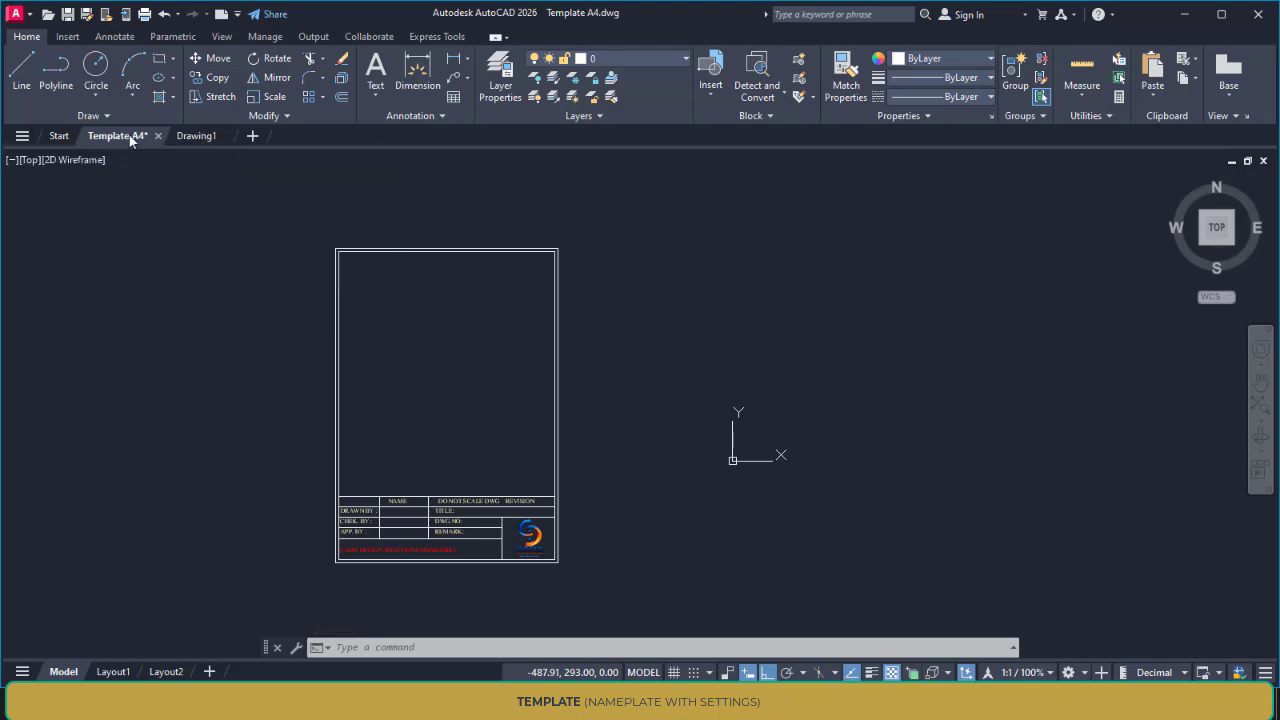
mouse_move(601, 322)
middle_down()
mouse_move(618, 316)
mouse_move(594, 308)
middle_up()
scroll(617, 317, up, 2)
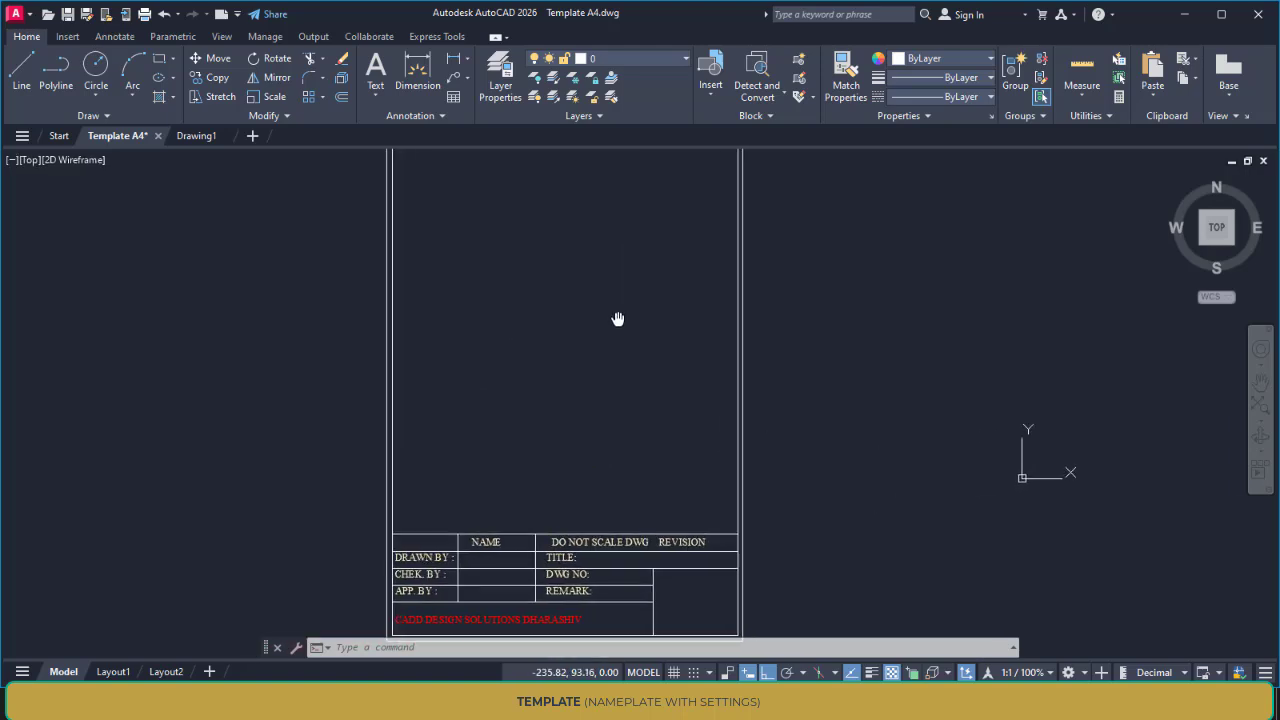
scroll(646, 314, down, 2)
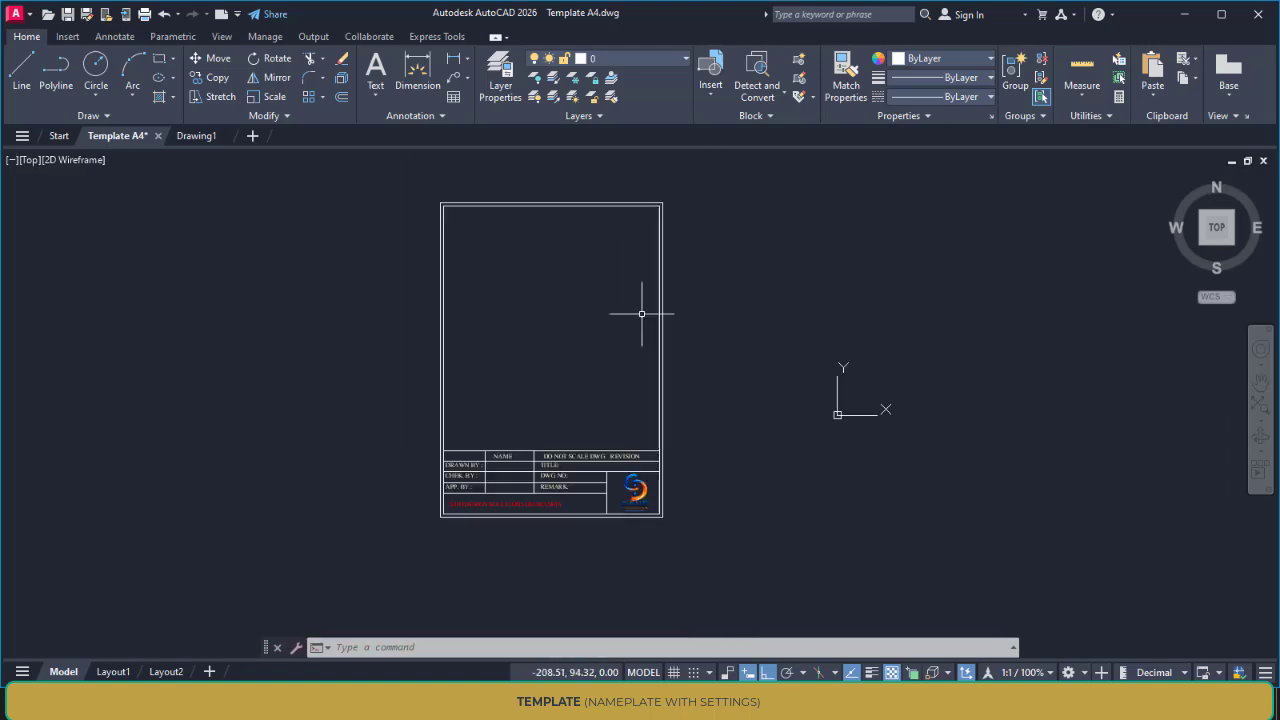
click(1218, 230)
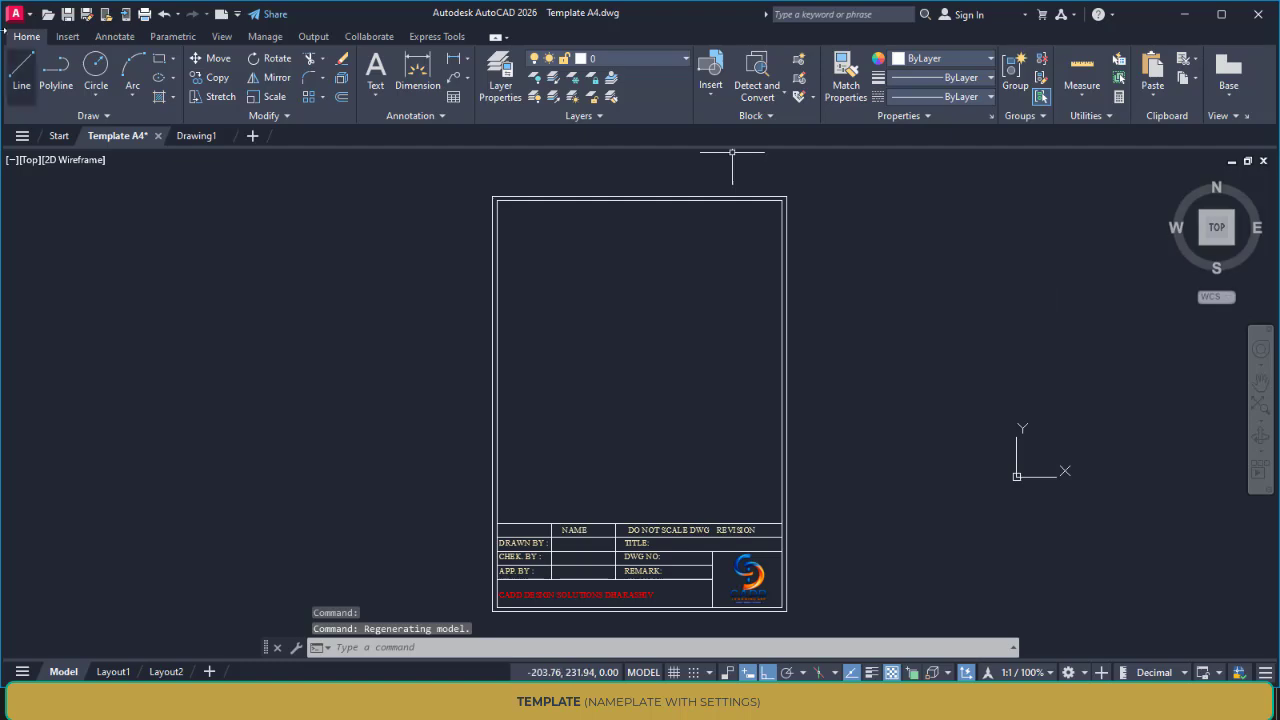
Save the drawing as an AutoCAD Drawing Template (*.dwt) named A4 SAMPLE with default template options, updating the relative reference paths
click(16, 14)
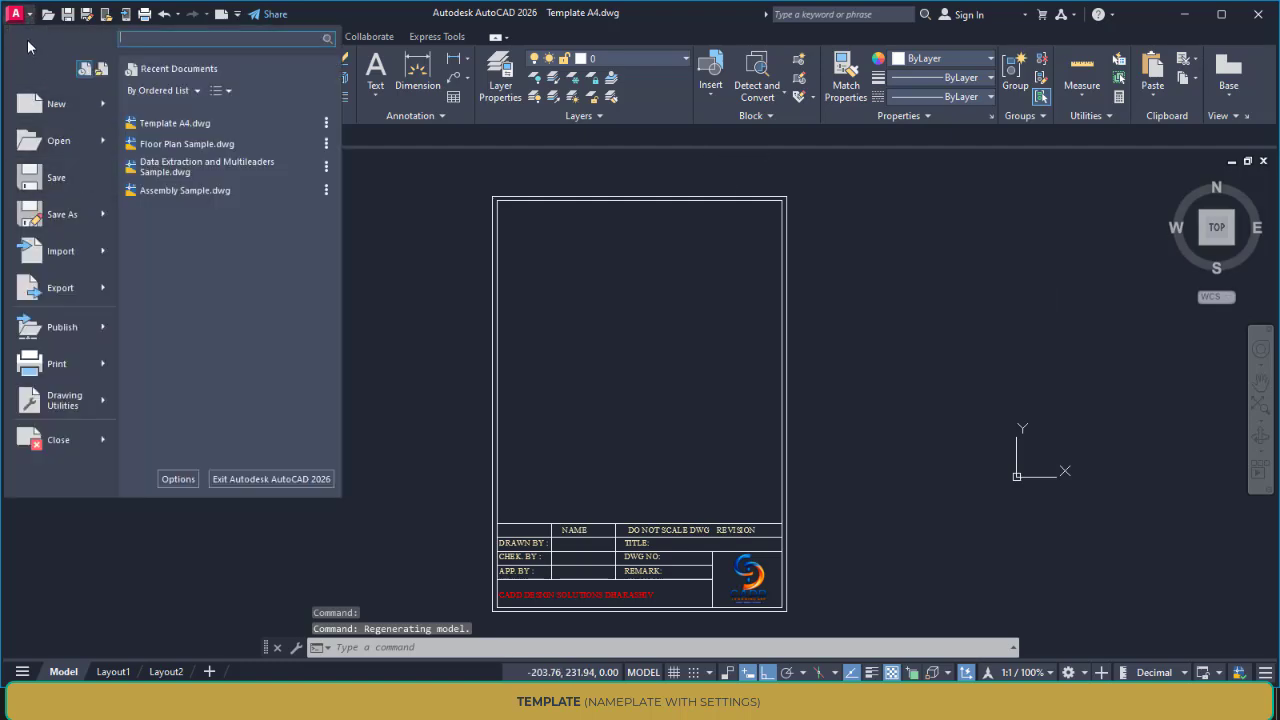
click(52, 213)
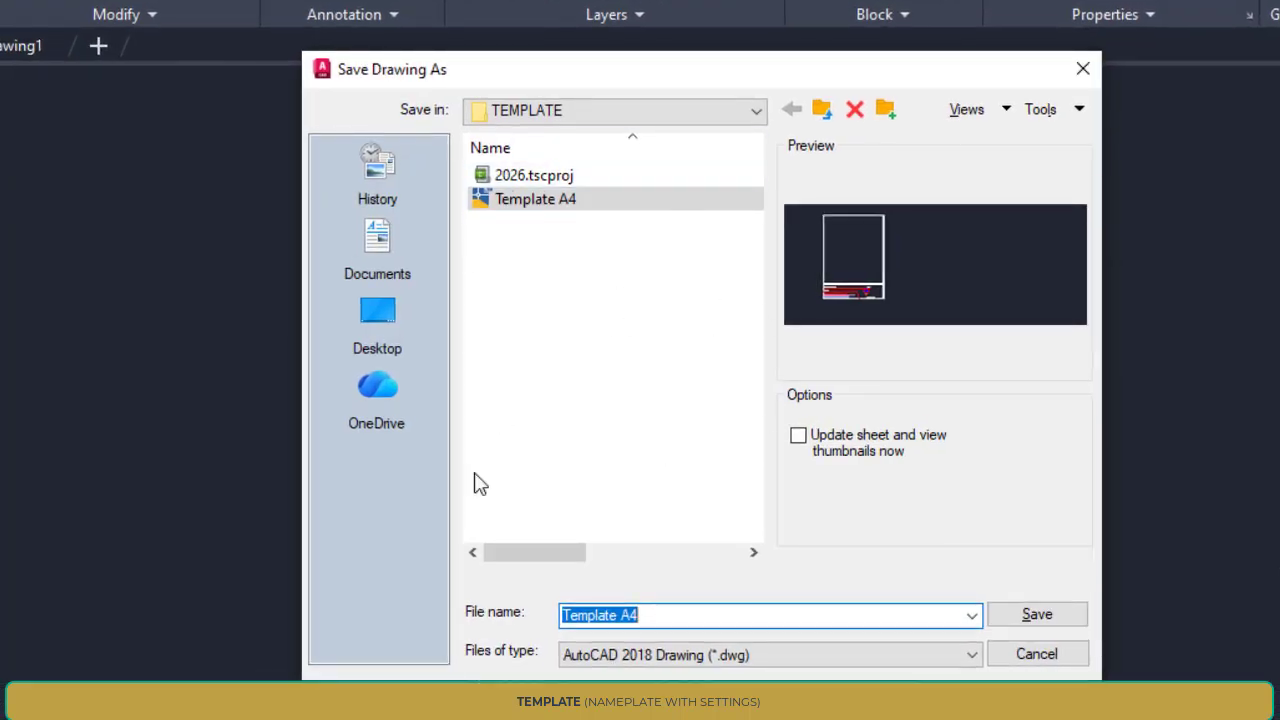
click(740, 660)
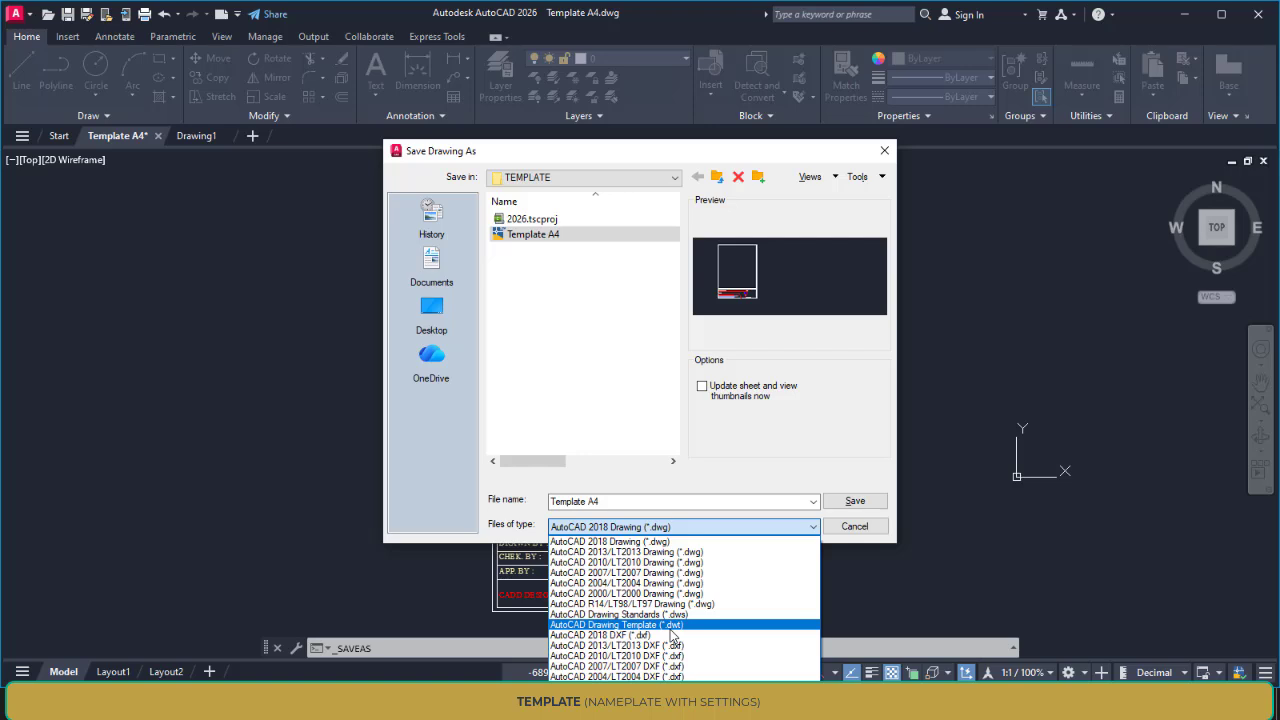
click(671, 626)
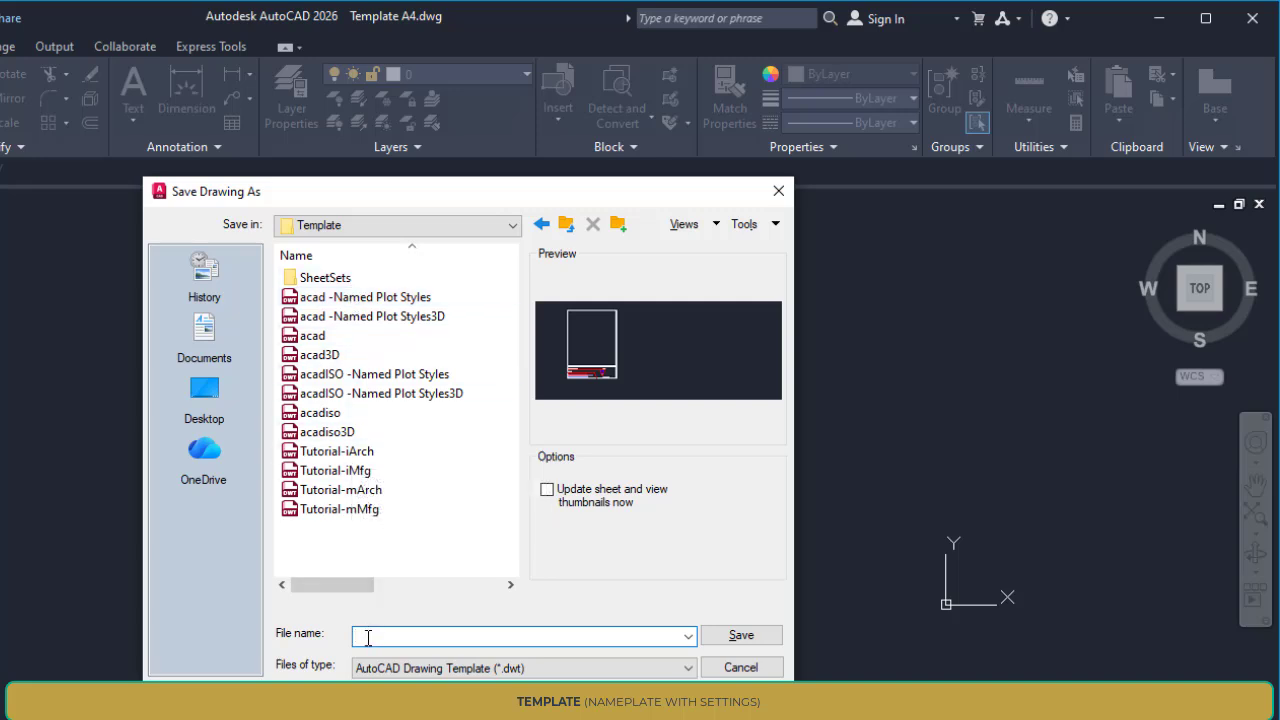
text(A4 SAMPLE)
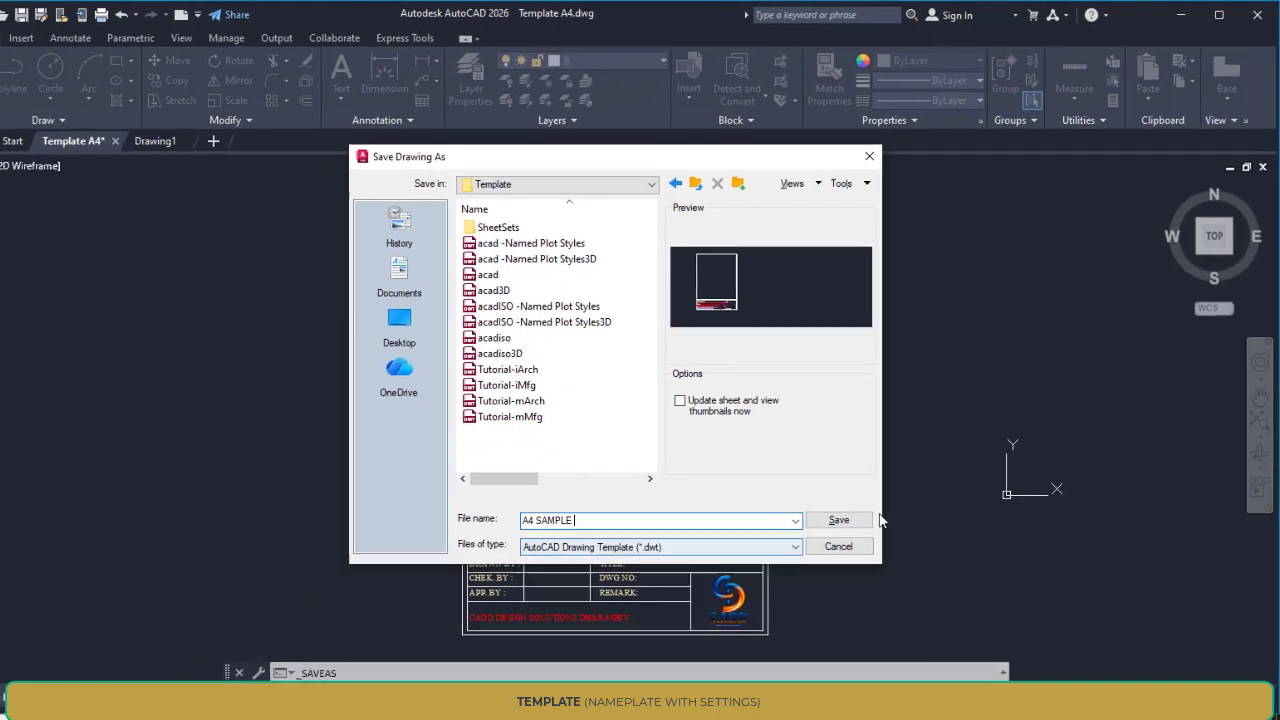
click(741, 635)
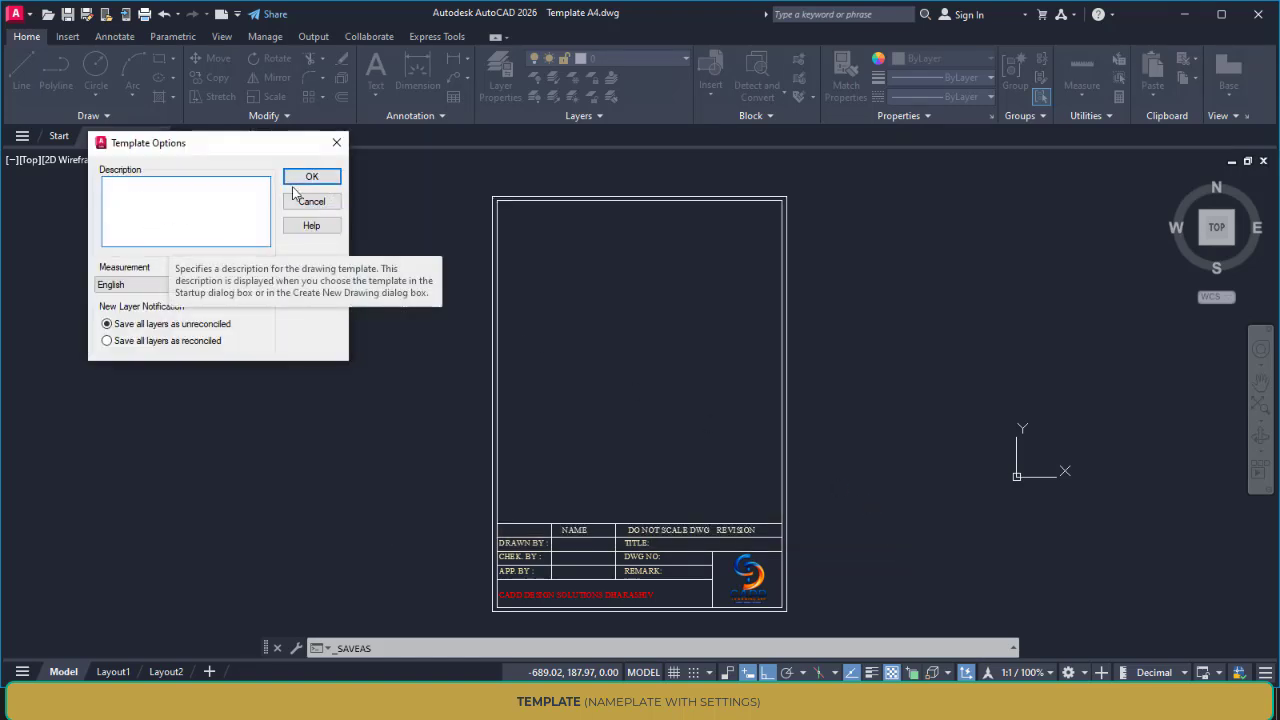
click(308, 178)
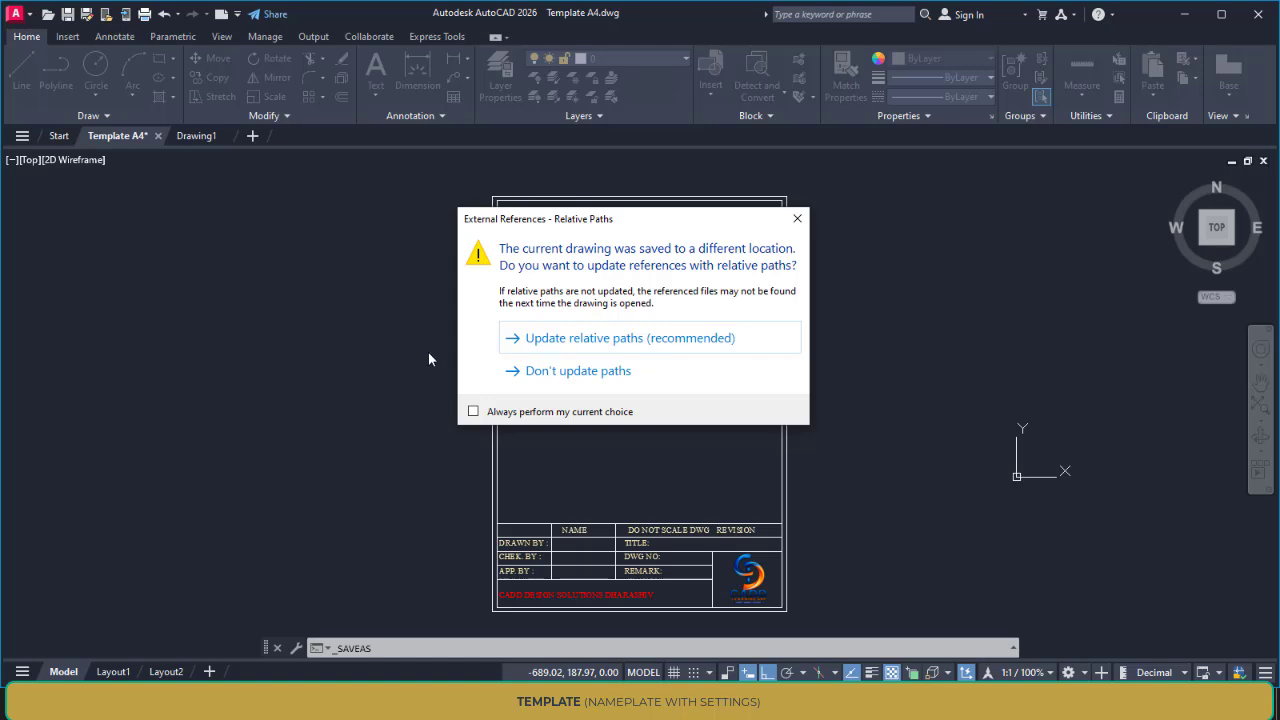
click(580, 340)
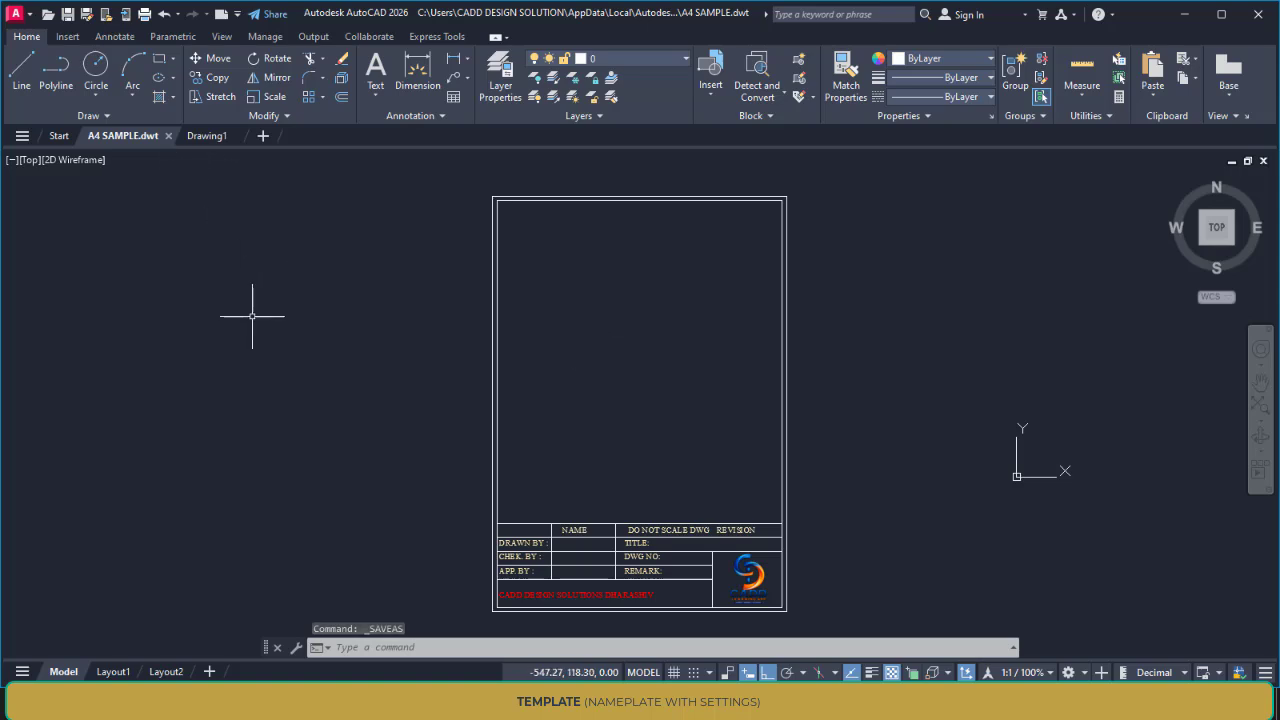
Create a new drawing from the acad template and check its layer list
scroll(387, 350, down, 1)
scroll(300, 340, up, 2)
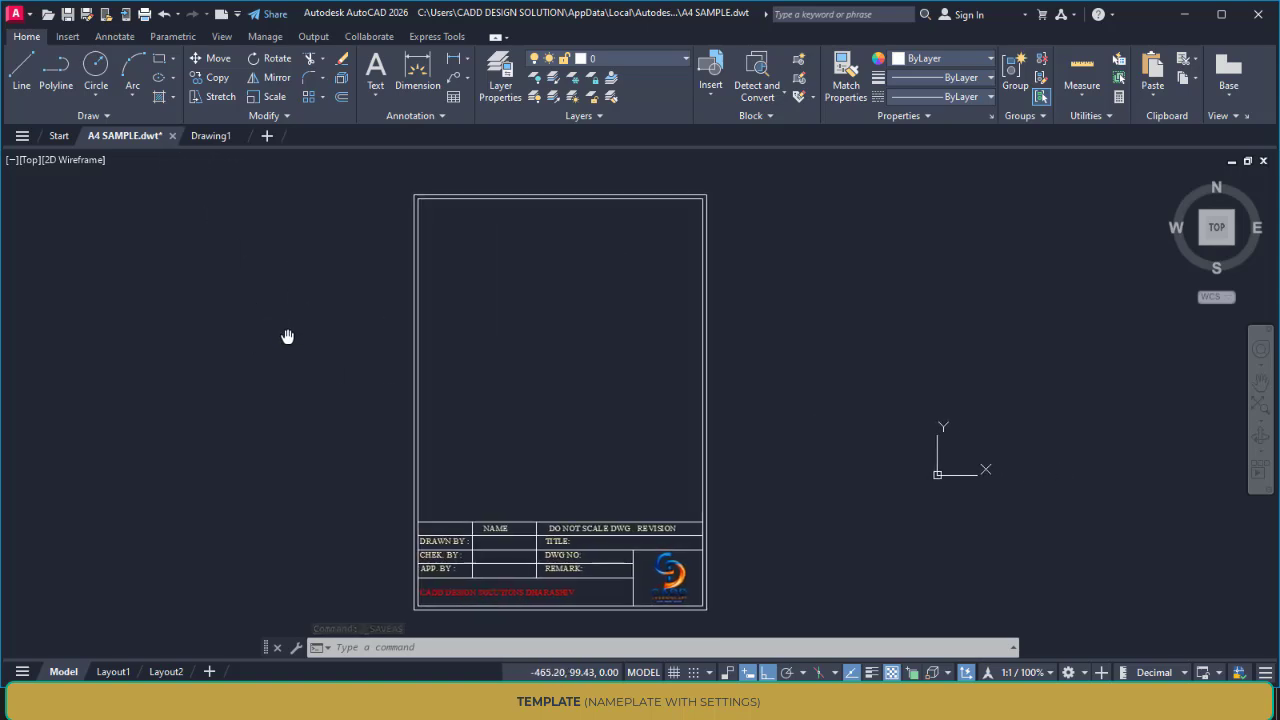
click(15, 15)
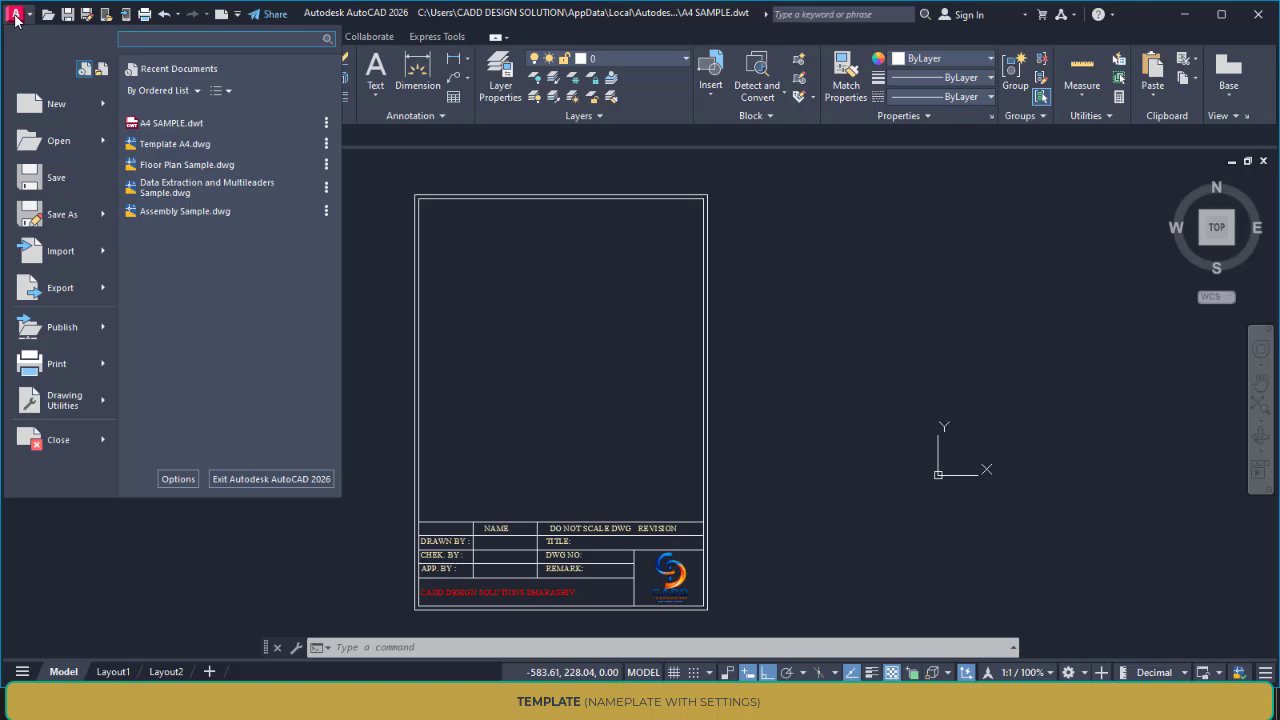
click(44, 108)
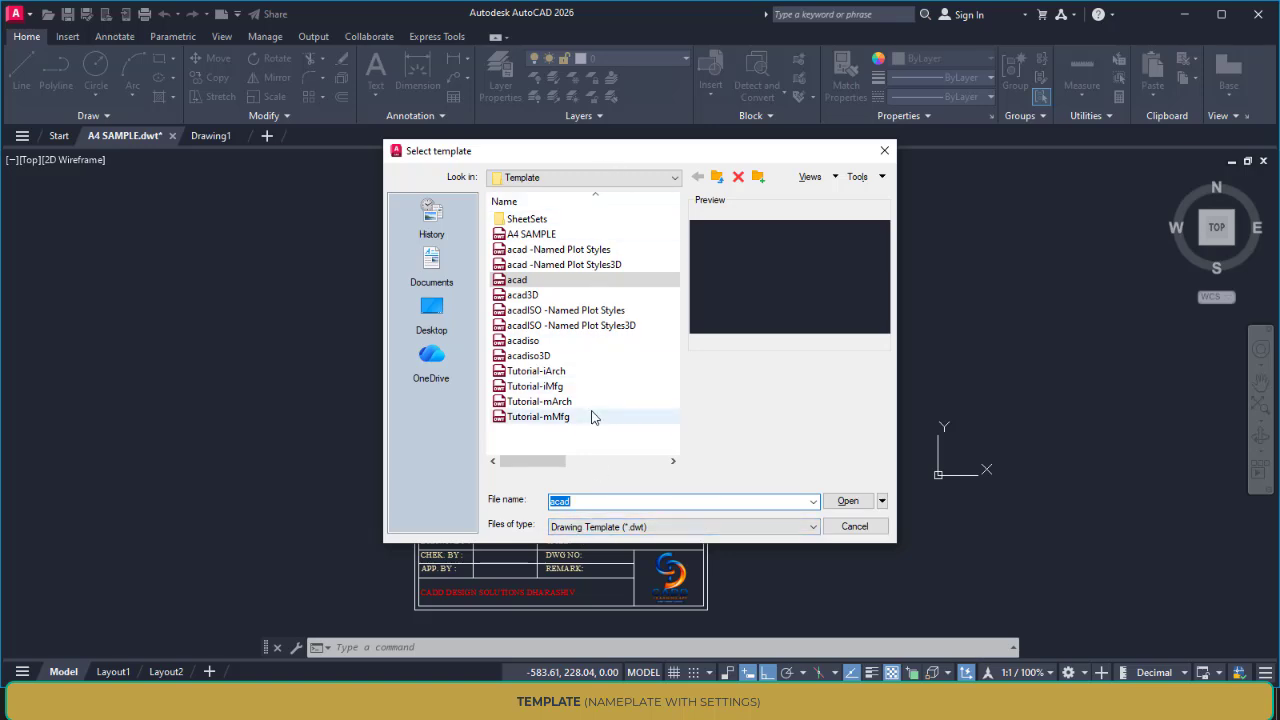
click(536, 235)
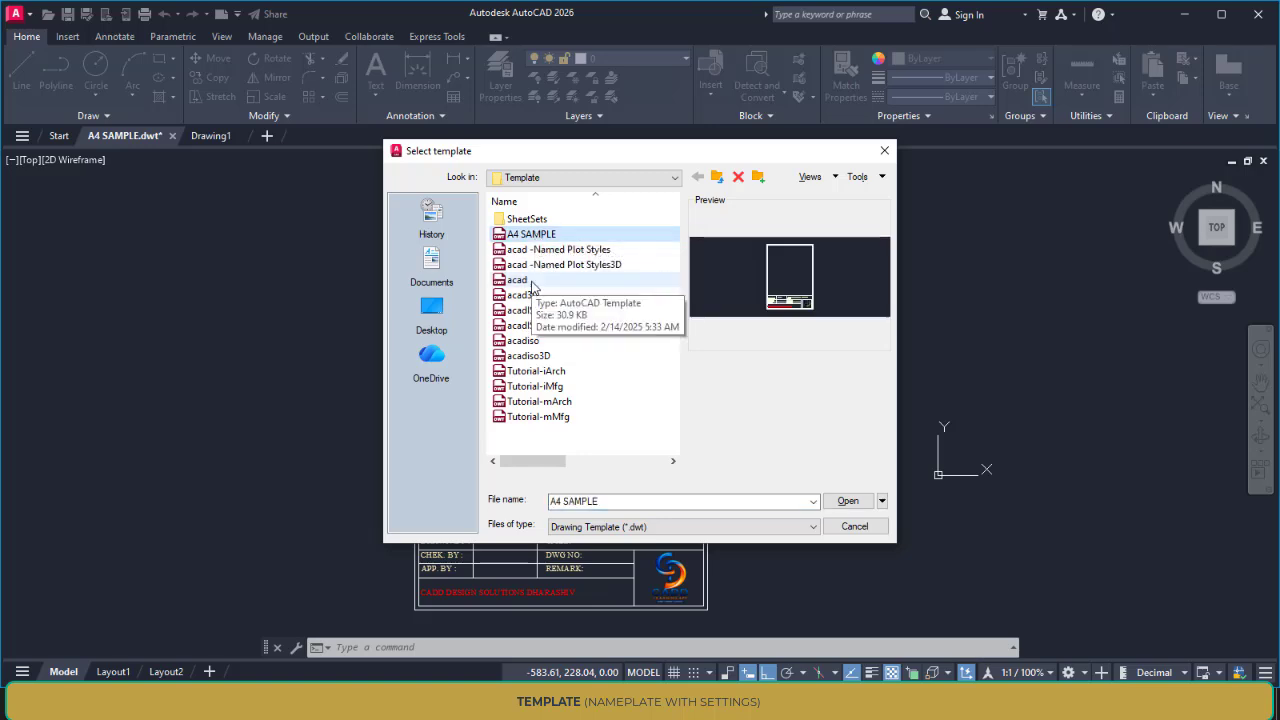
click(532, 283)
click(845, 503)
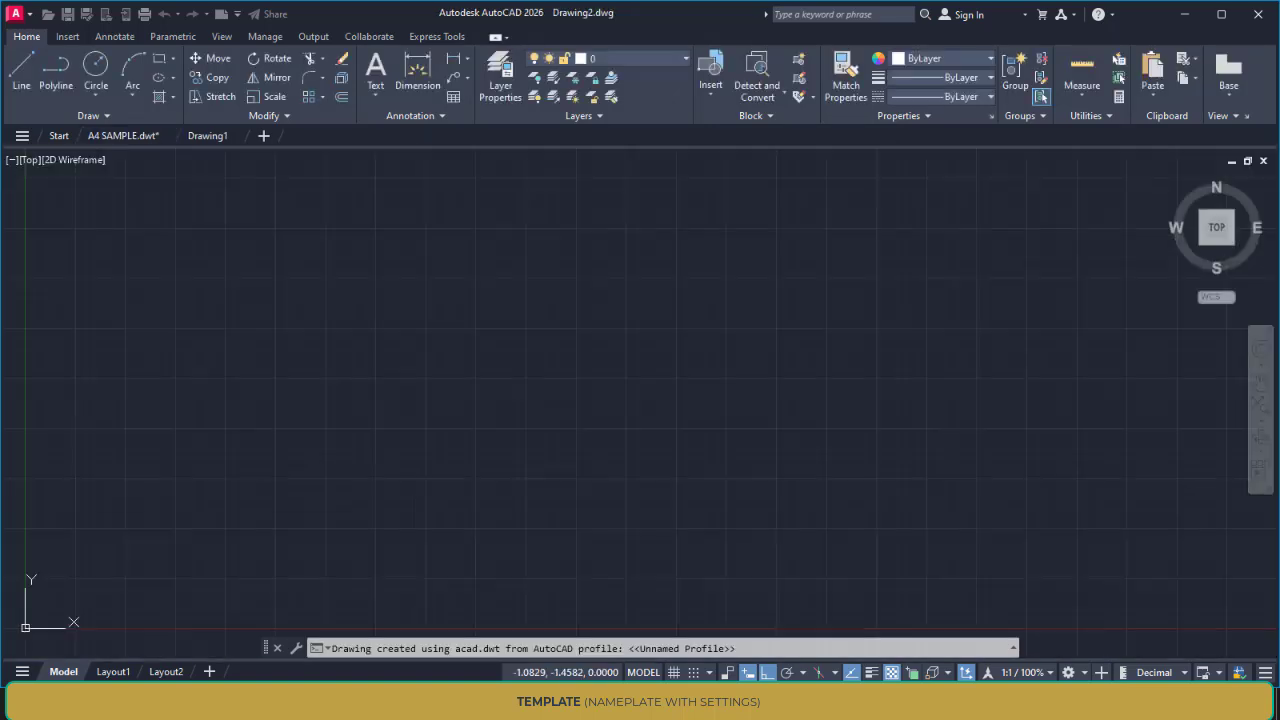
click(640, 60)
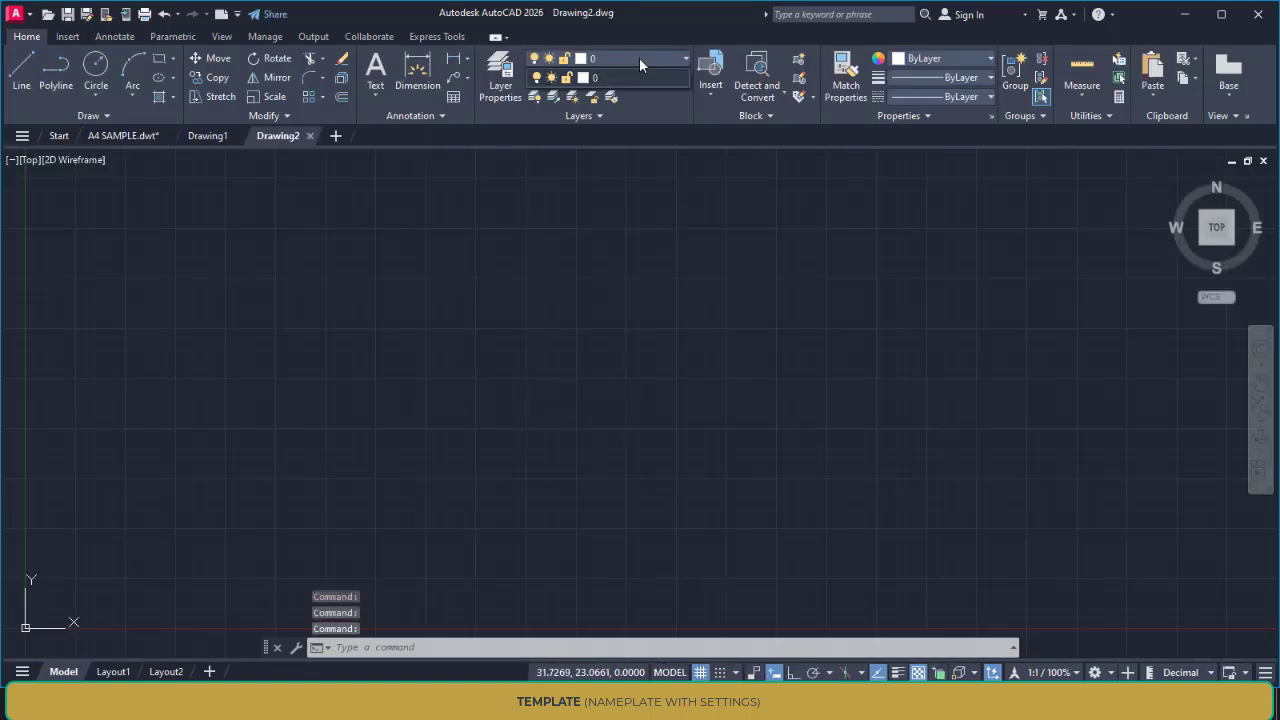
Create a new drawing from the A4 SAMPLE template
click(13, 17)
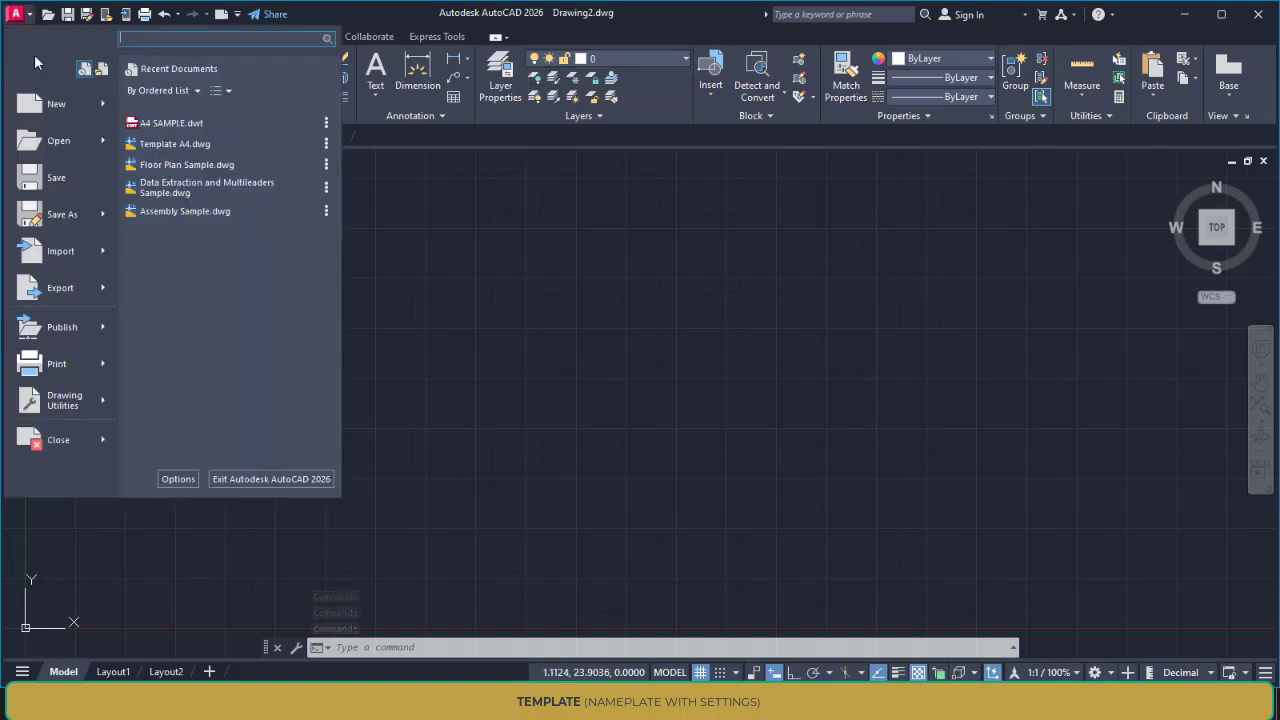
click(54, 110)
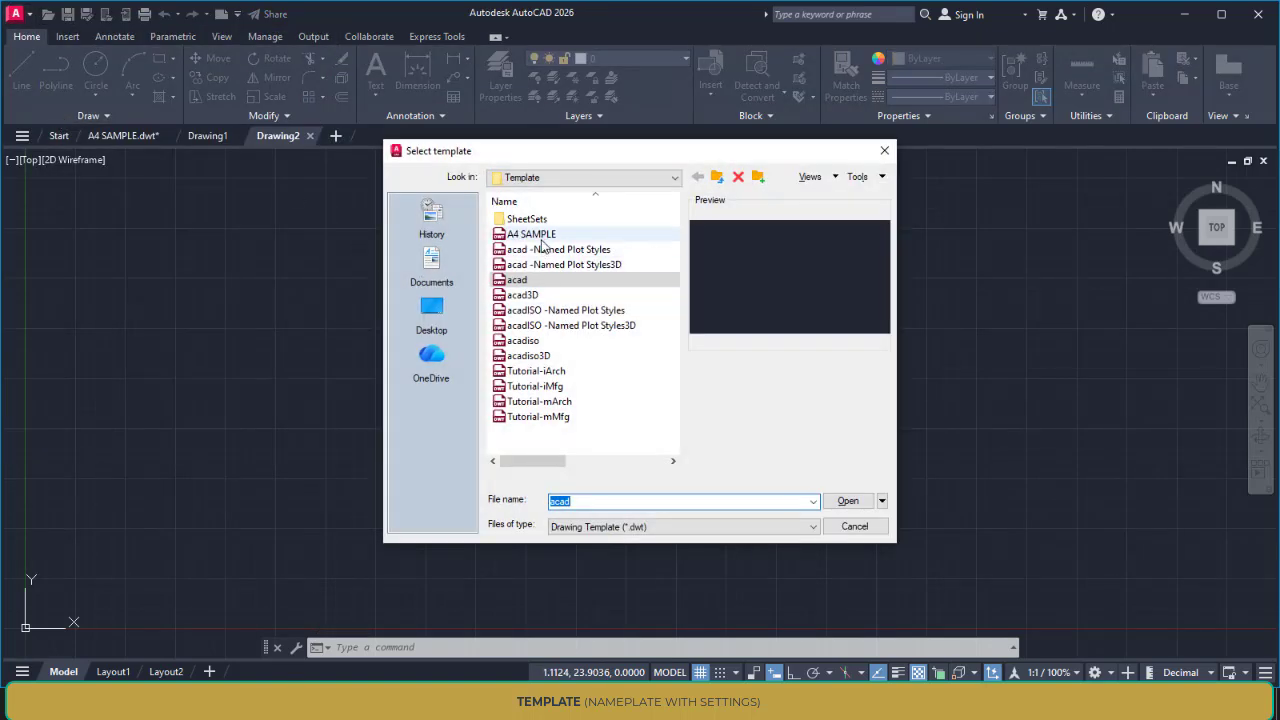
click(543, 236)
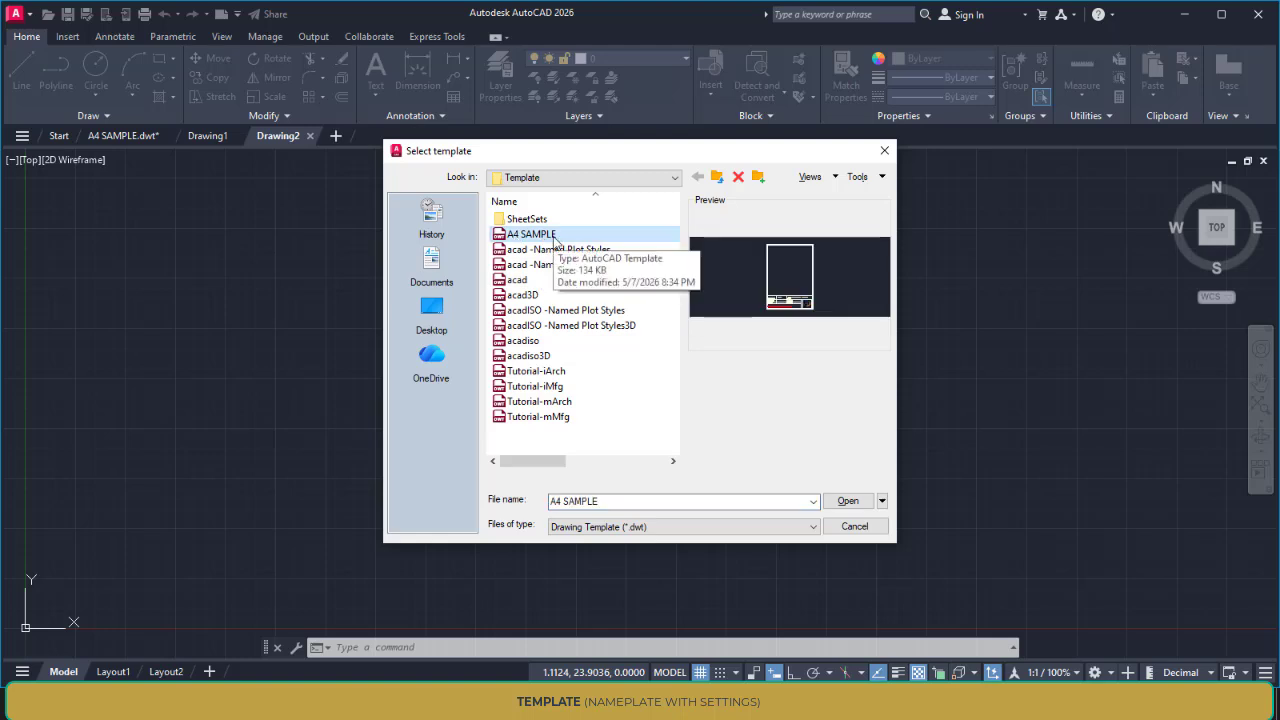
click(831, 501)
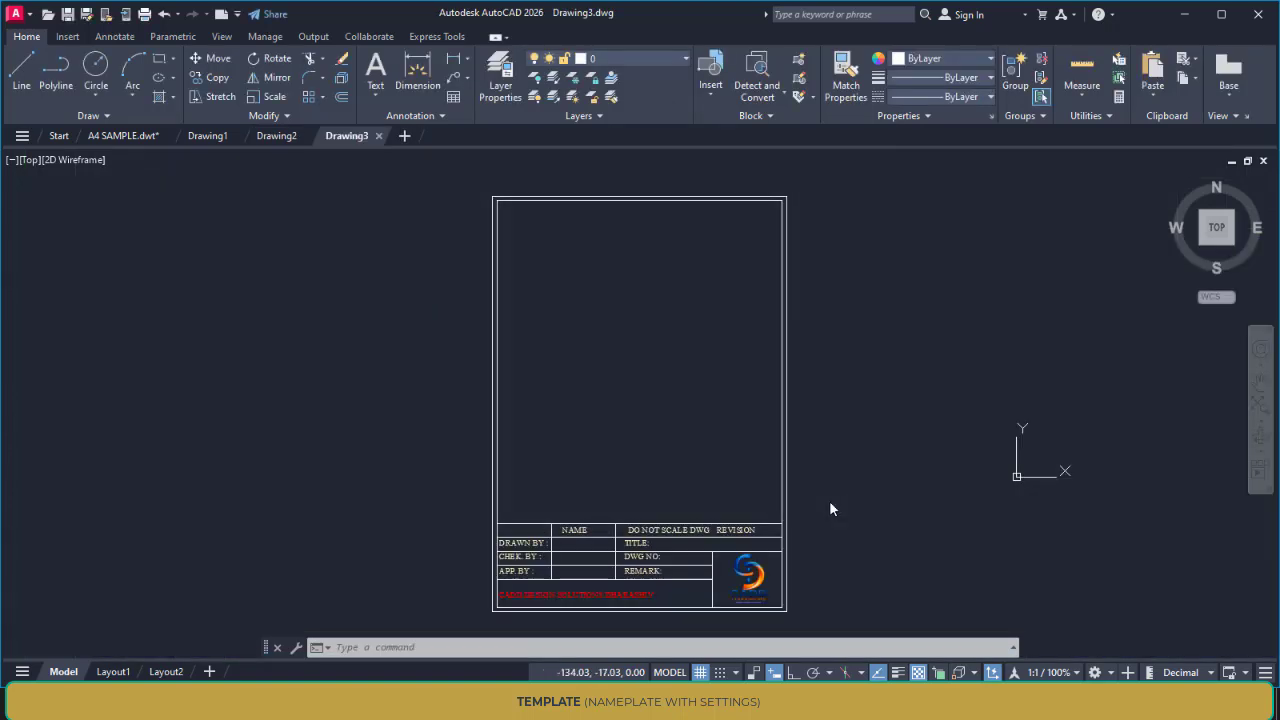
middle_drag(826, 500, 653, 465)
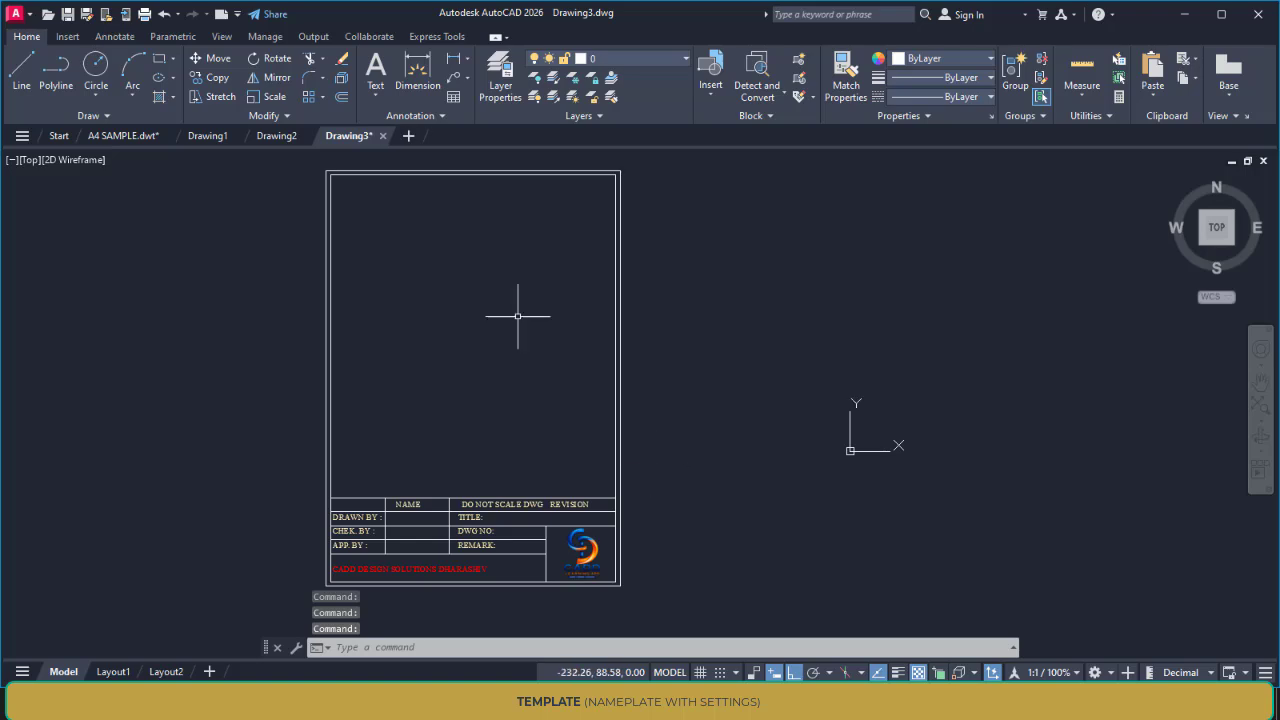
Add two more new drawings based on the last used template
click(409, 137)
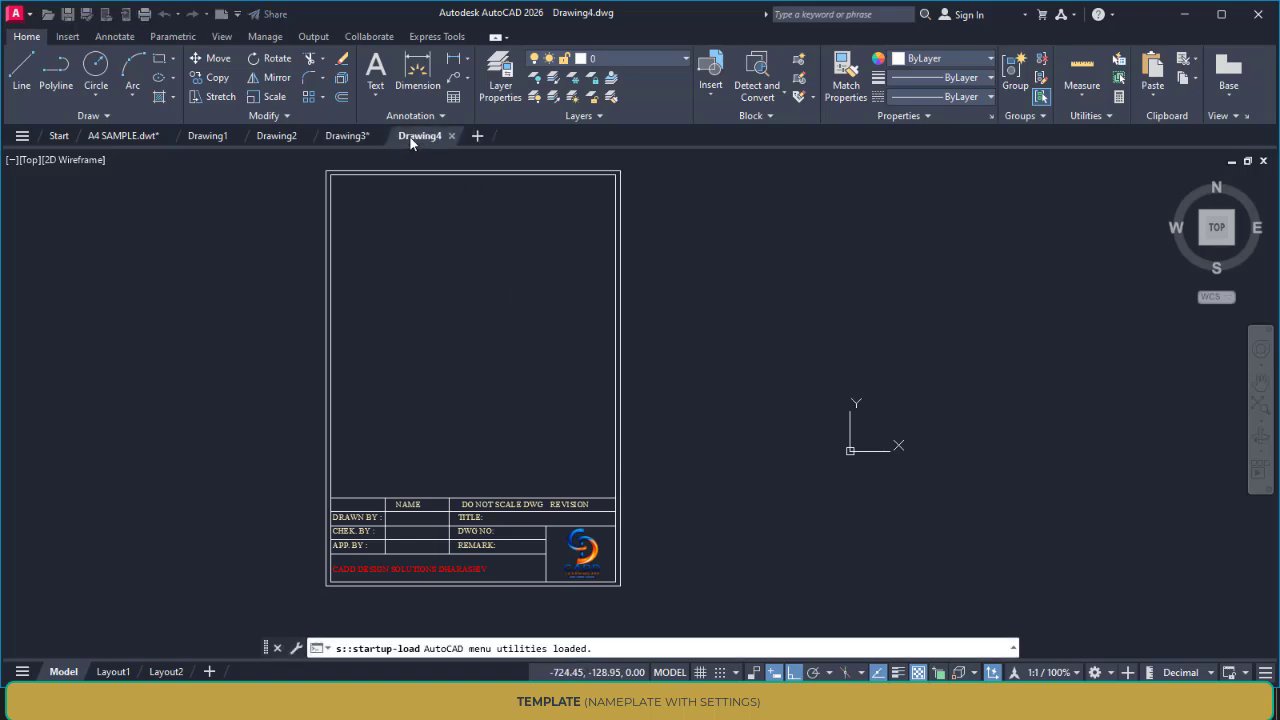
click(477, 139)
middle_drag(657, 429, 502, 421)
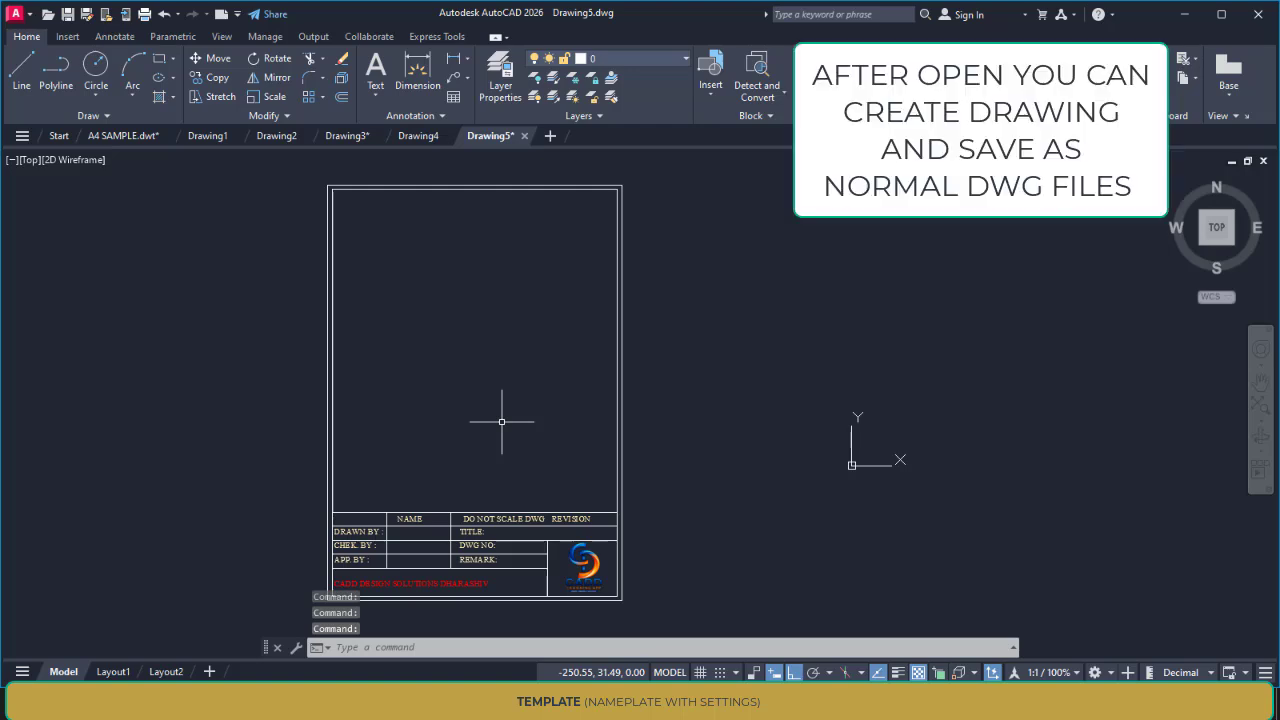
Start another new drawing and bring up the template selection
click(16, 16)
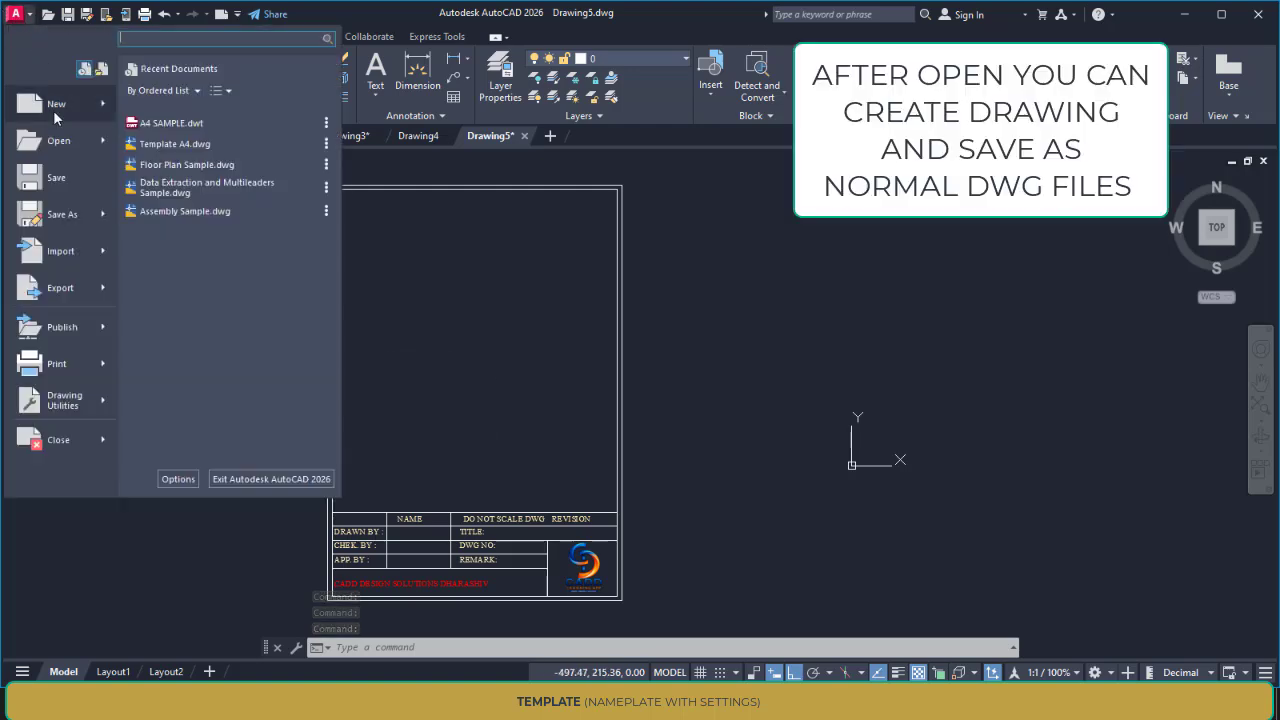
click(53, 110)
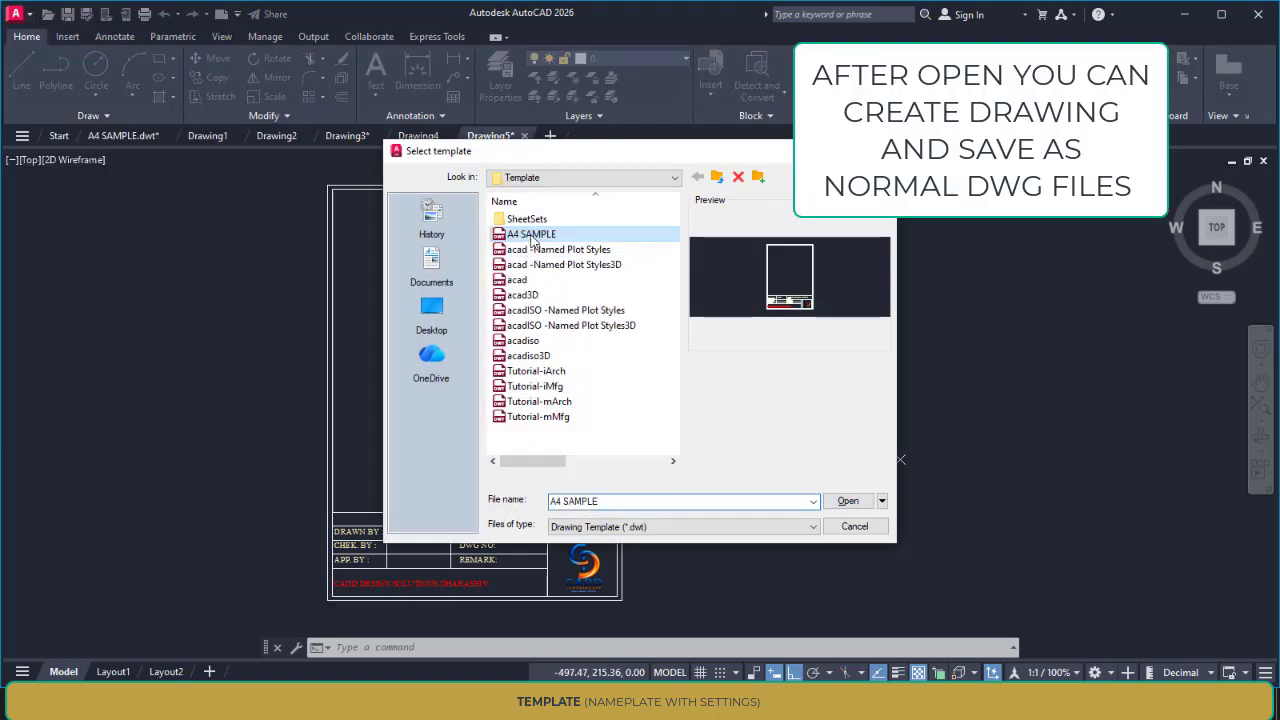